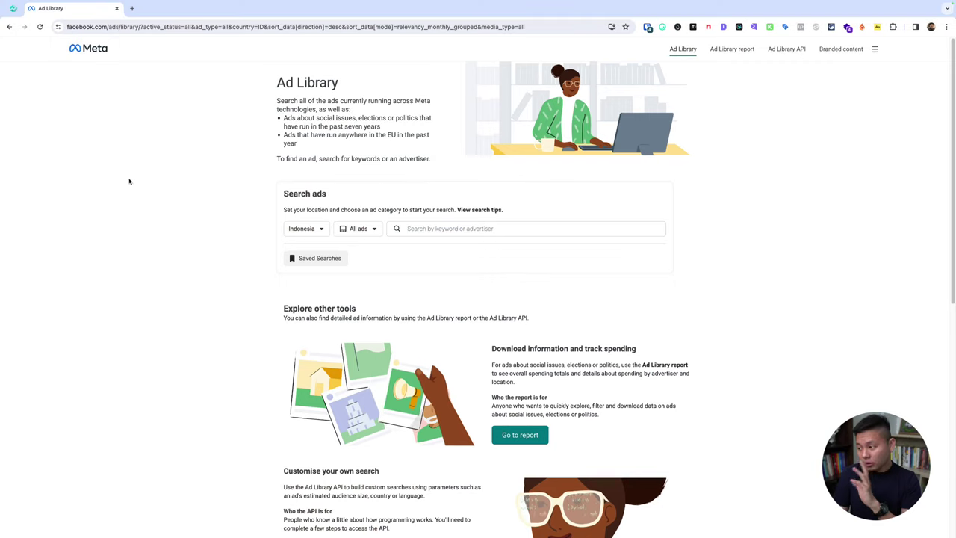
Step: Reload the Ad Library, set the ad category to All ads and search for 'skincare'
click(40, 27)
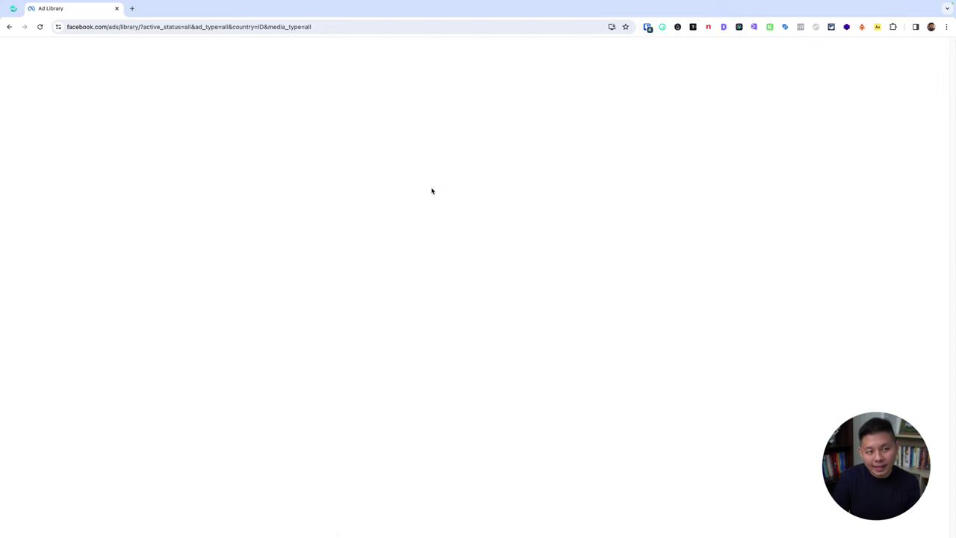
click(361, 232)
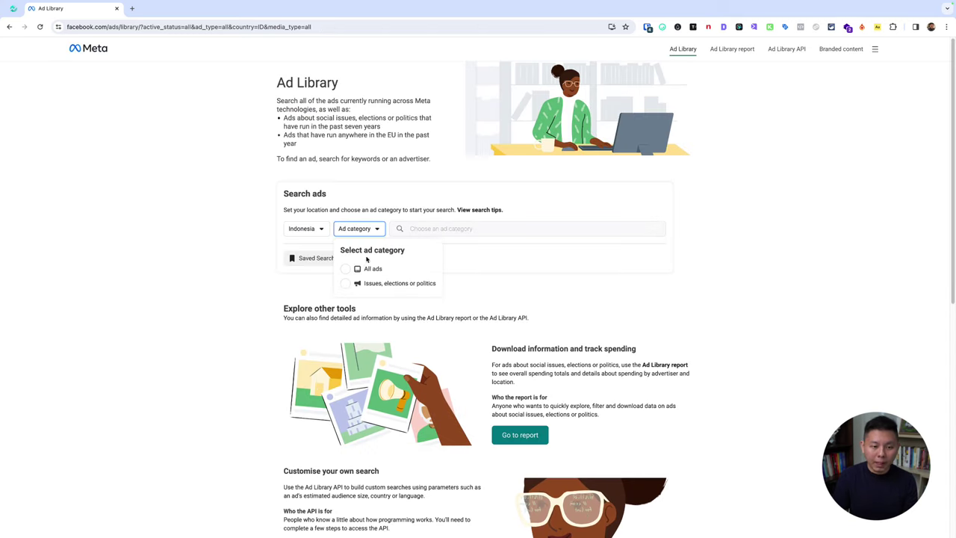
click(394, 266)
click(457, 224)
text(skin)
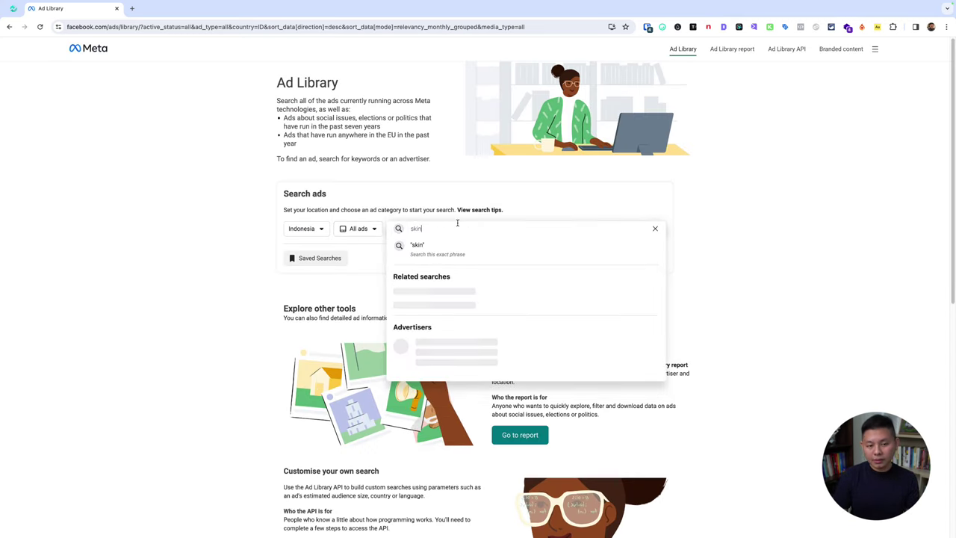
text(care)
key(Return)
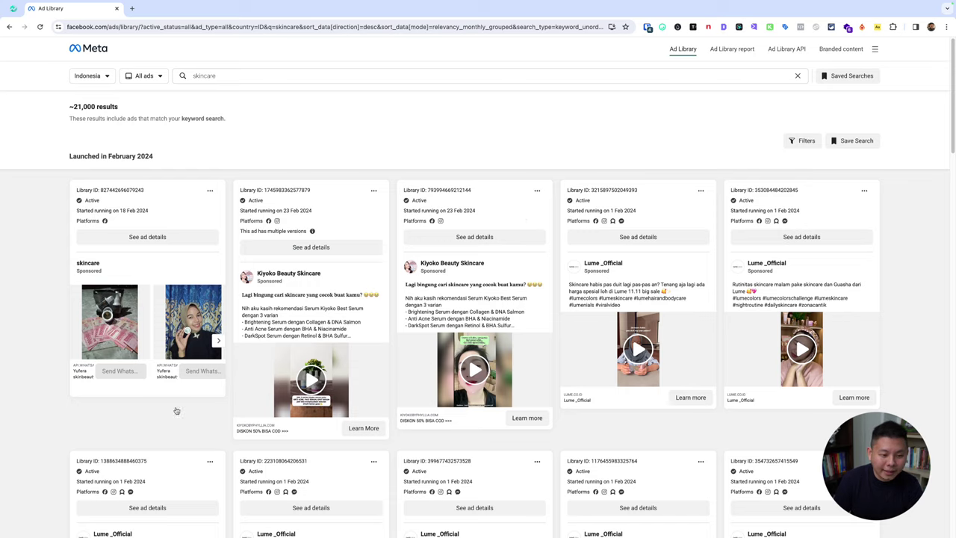
Step: Open the Kiyoko ad's landing page, leave full screen and shrink the browser to the left
click(362, 427)
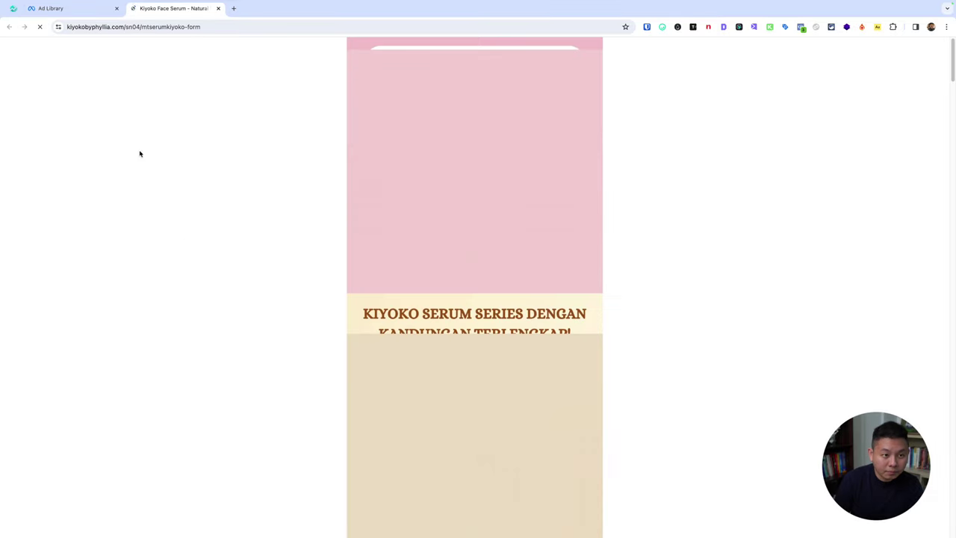
mouse_move(2, 3)
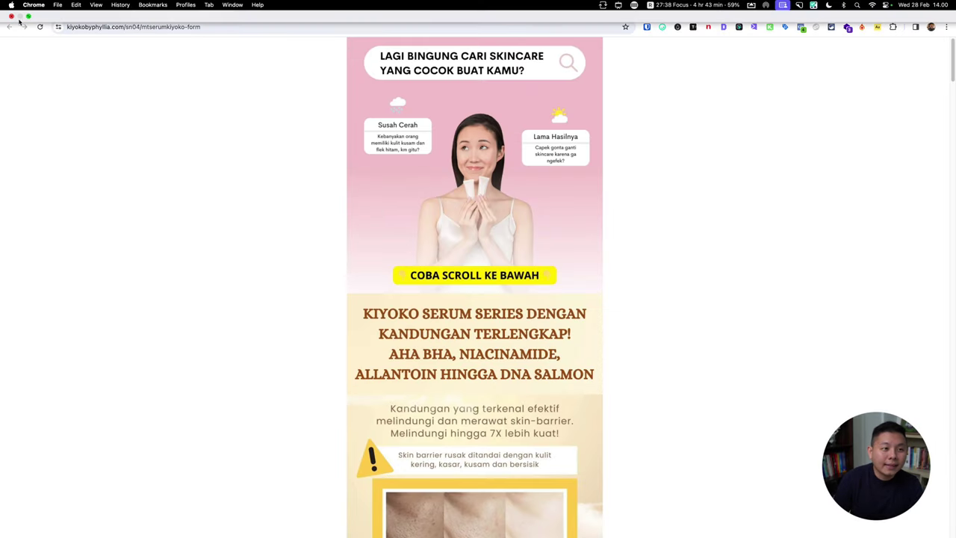
click(28, 17)
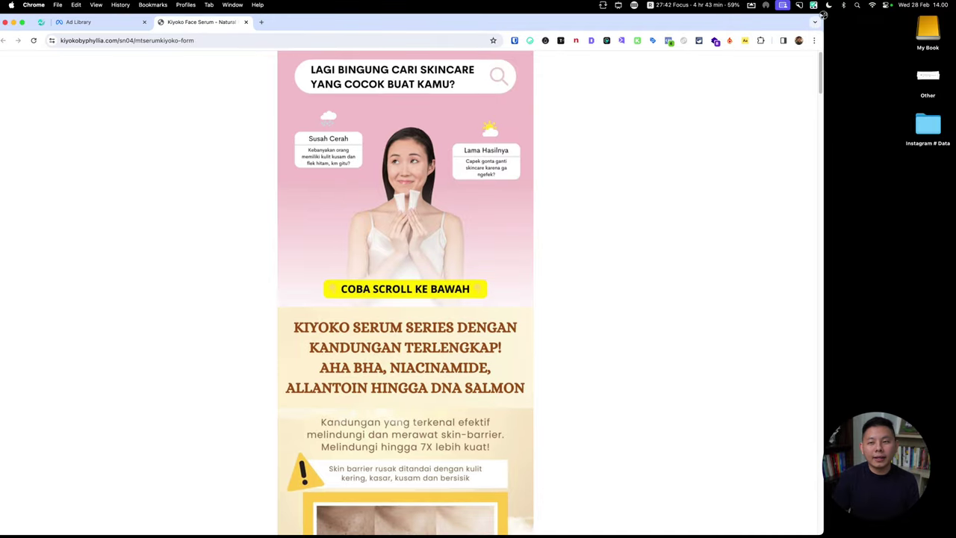
drag(822, 14, 319, 5)
Step: Create a blank Google Doc via docs.new in its own window beside the landing page
click(262, 19)
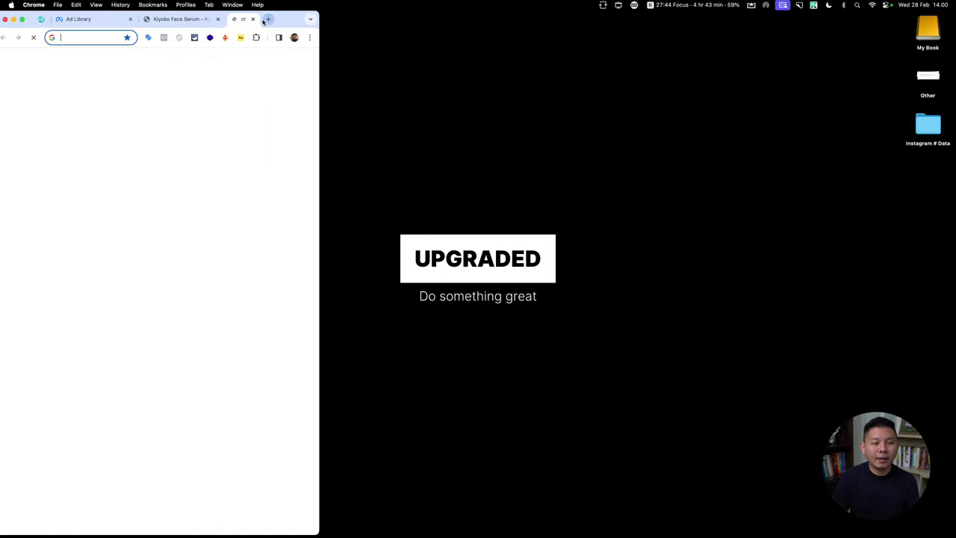
text(docs.new)
key(Return)
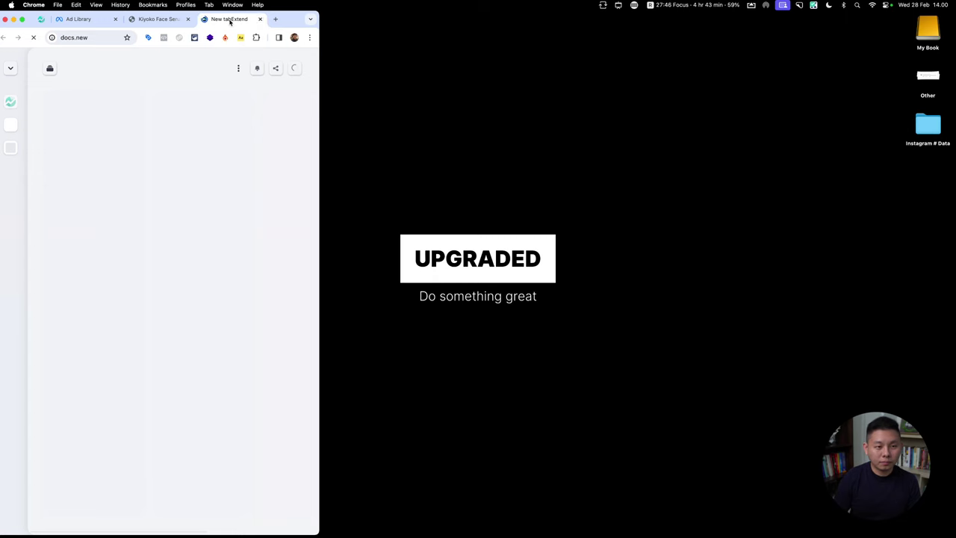
mouse_move(230, 19)
mouse_down()
mouse_move(533, 19)
mouse_move(489, 19)
mouse_up()
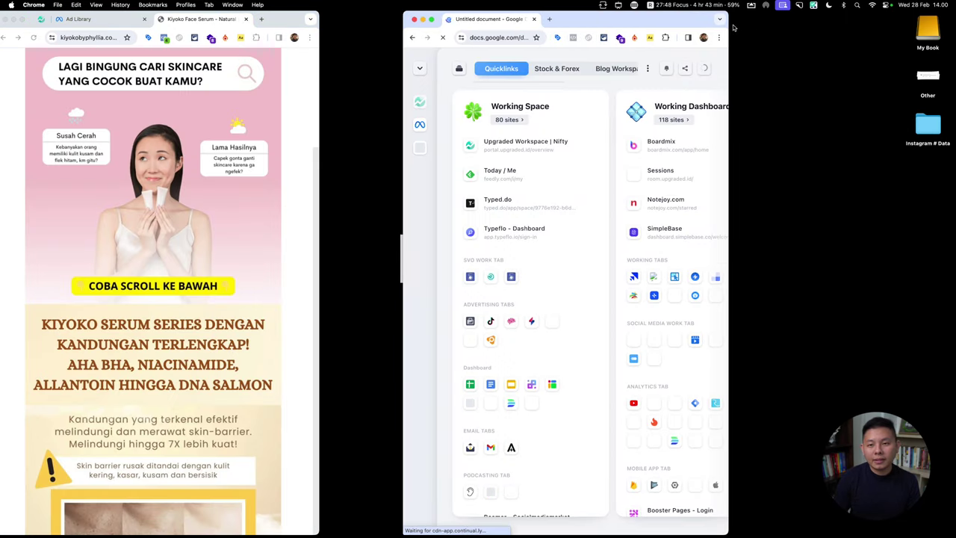
drag(734, 28, 955, 28)
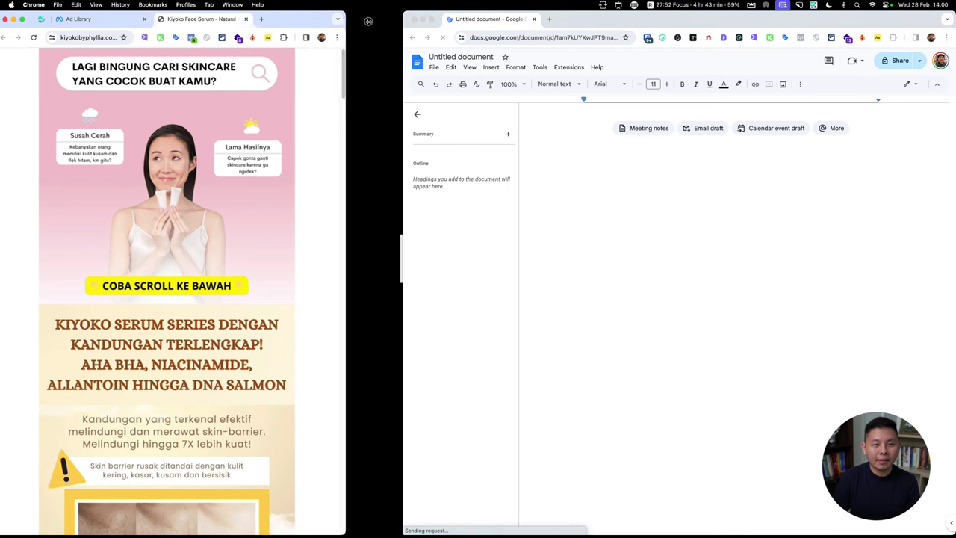
Step: Resize the landing page window and align the Doc window next to it
drag(319, 29, 503, 28)
right_click(433, 210)
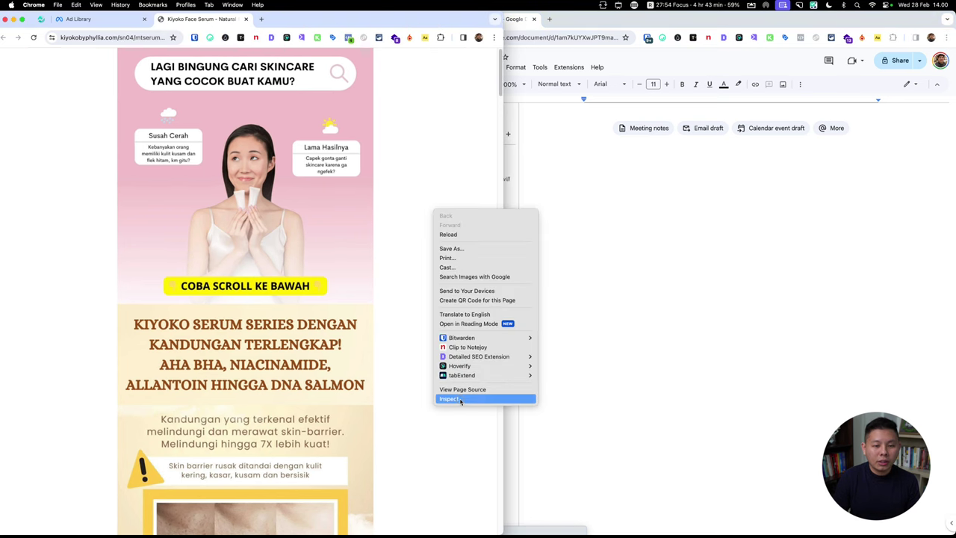
click(457, 398)
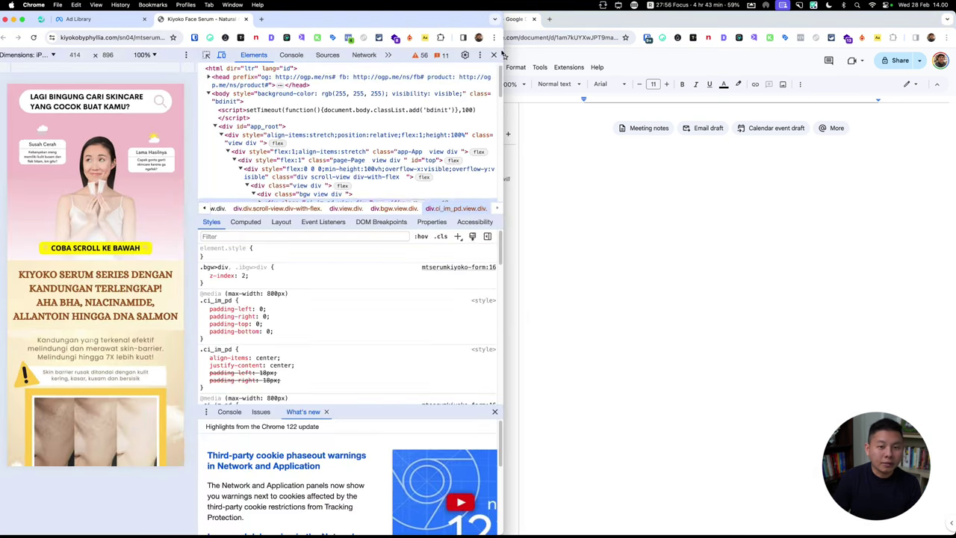
click(495, 56)
click(705, 23)
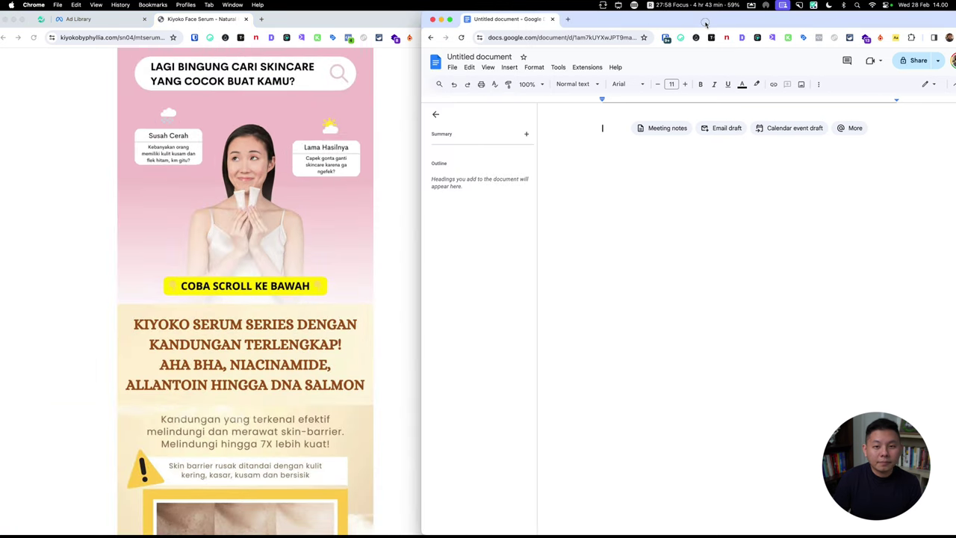
drag(705, 23, 696, 23)
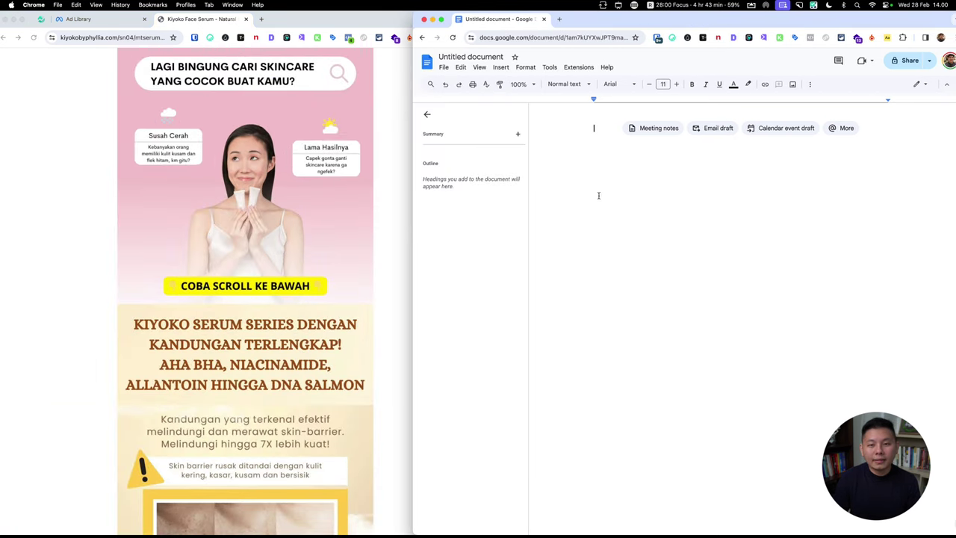
Step: Set the document font size to 35
click(677, 86)
click(677, 86)
click(677, 87)
click(667, 84)
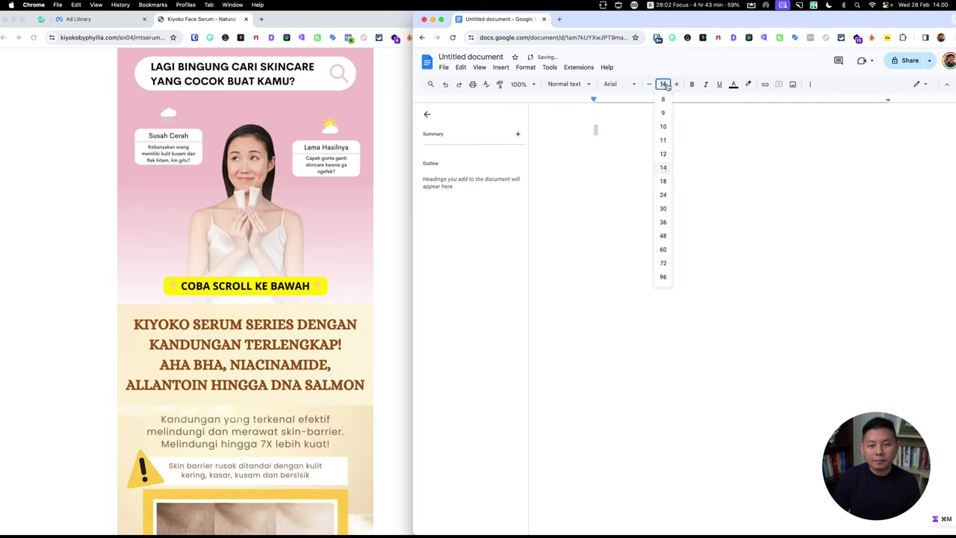
key(Return)
click(663, 84)
text(35)
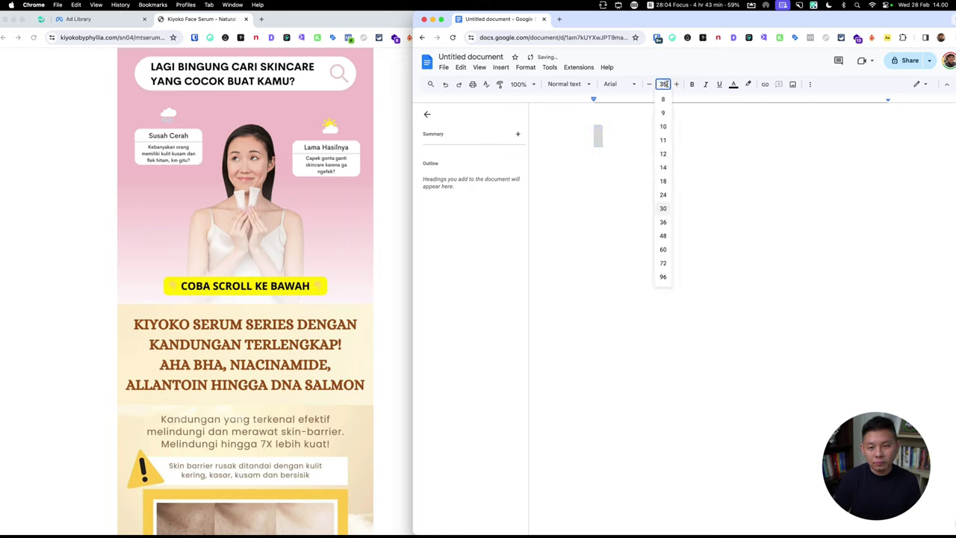
key(Return)
Step: Type the first outline item '- Pertanyaan headline' and start a new line
click(616, 191)
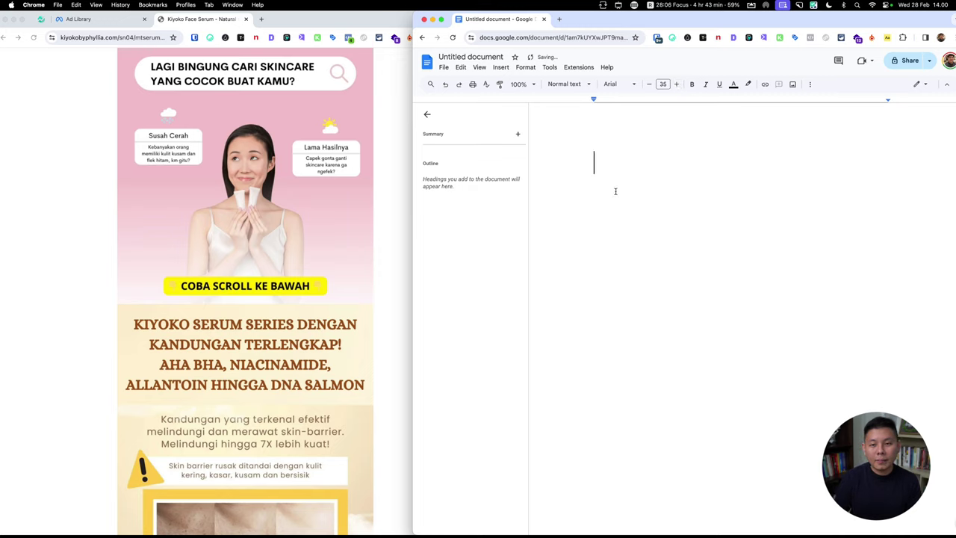
text(- Pertanyaan )
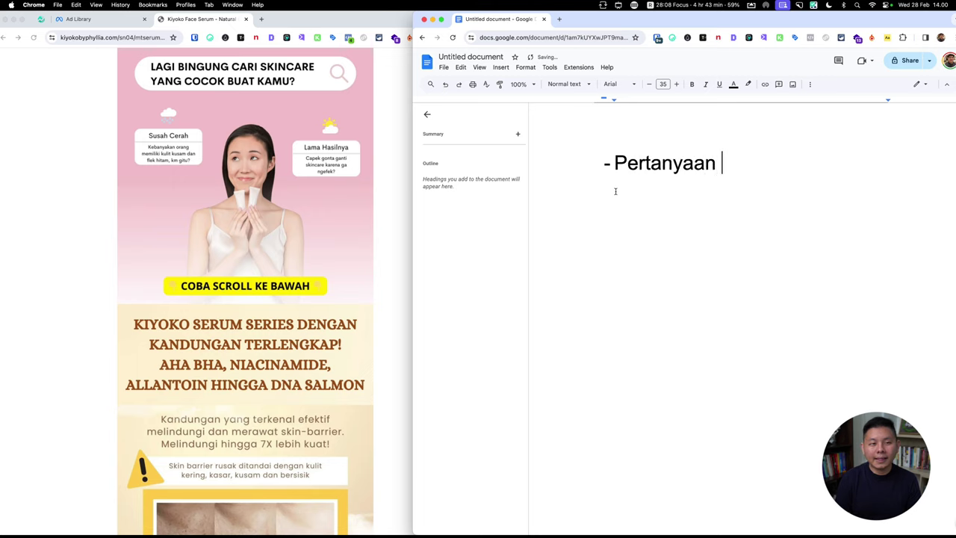
text(headline)
key(Return)
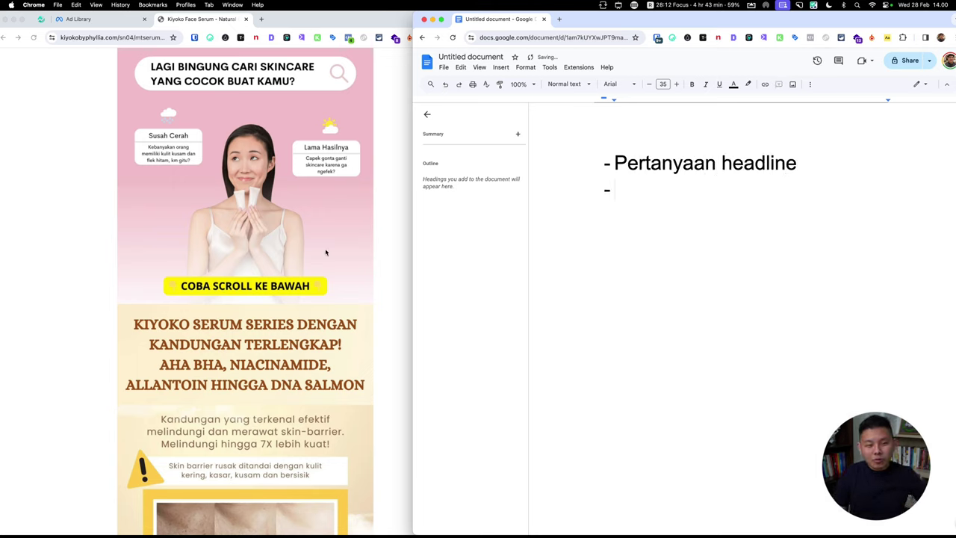
Step: Check the landing page, then type the next outline item 'Offer'
click(277, 286)
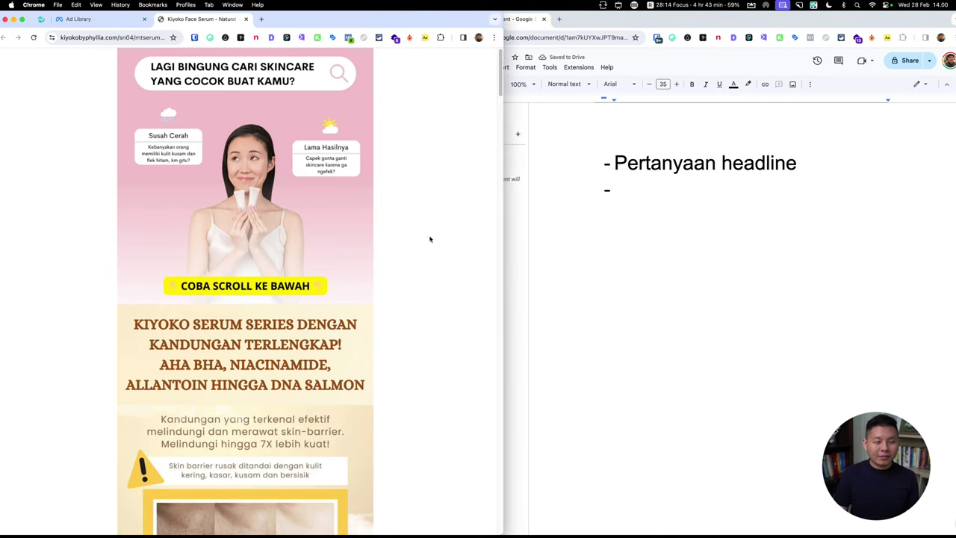
click(569, 281)
click(278, 284)
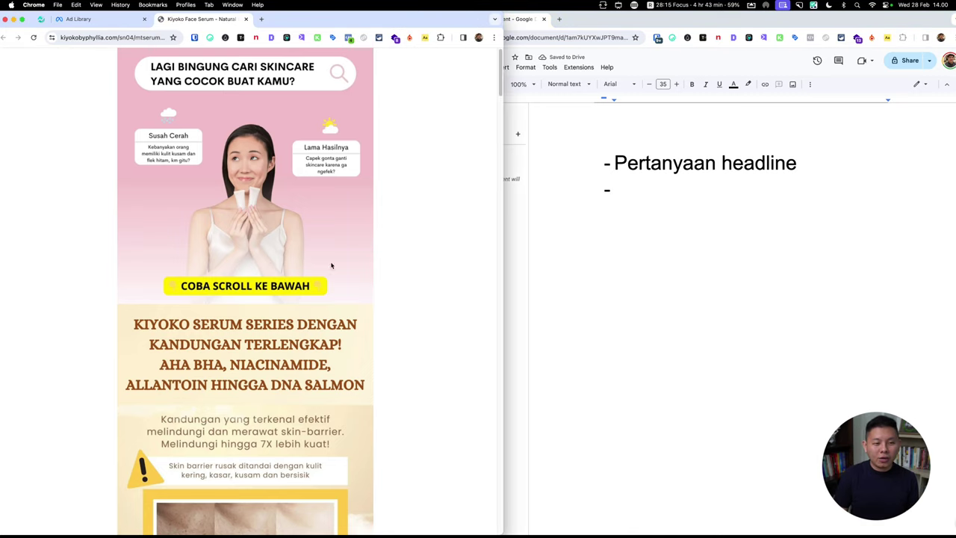
click(657, 288)
scroll(249, 107, down, 3)
scroll(249, 107, down, 2)
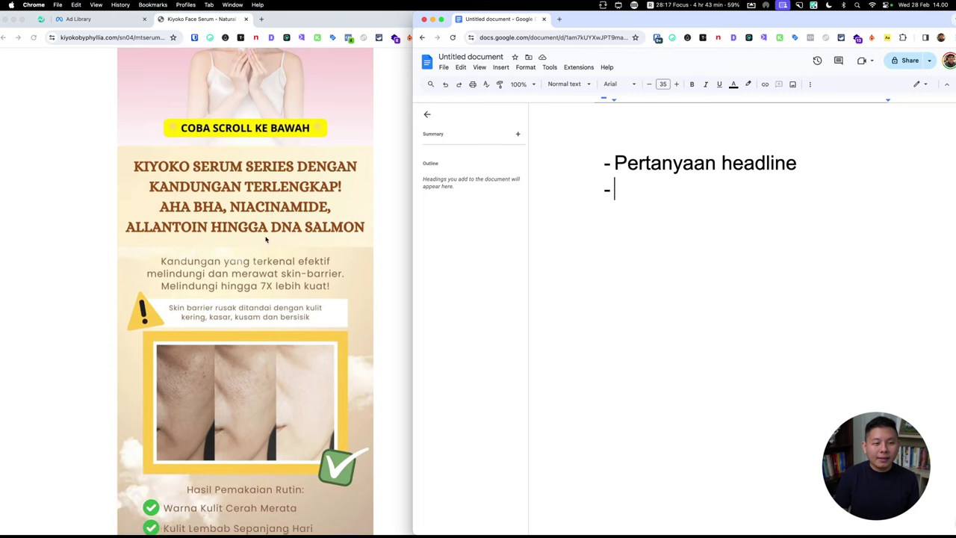
scroll(249, 107, down, 1)
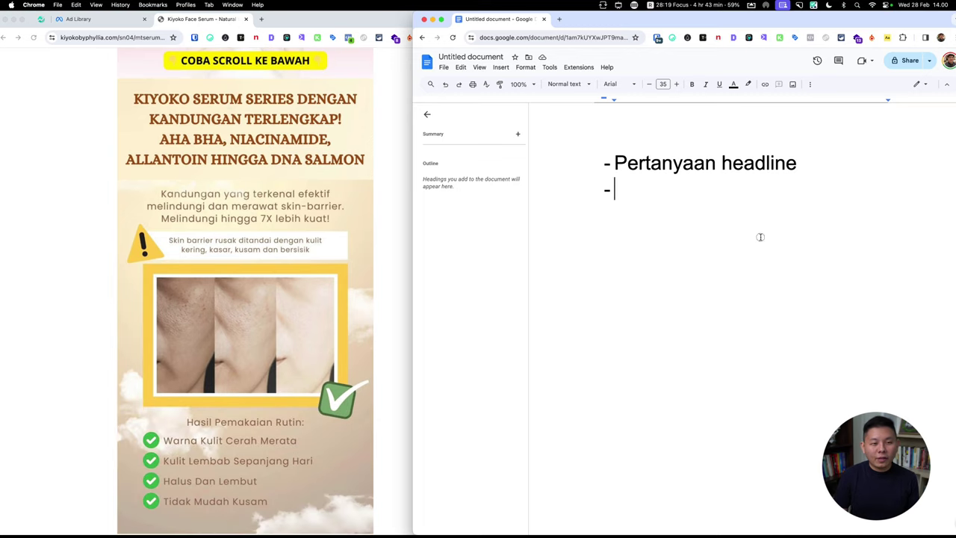
text(Offer (fitur)
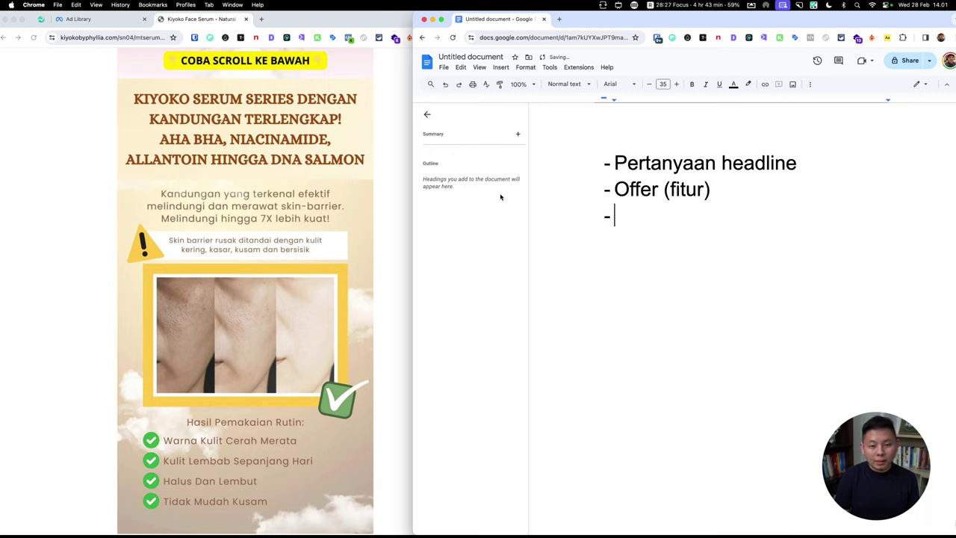
Step: Add bullets 'Offer (manfaat)', 'Offer (fitur produk)' and 'Offer (manfaat)' while reviewing the page
scroll(312, 206, down, 1)
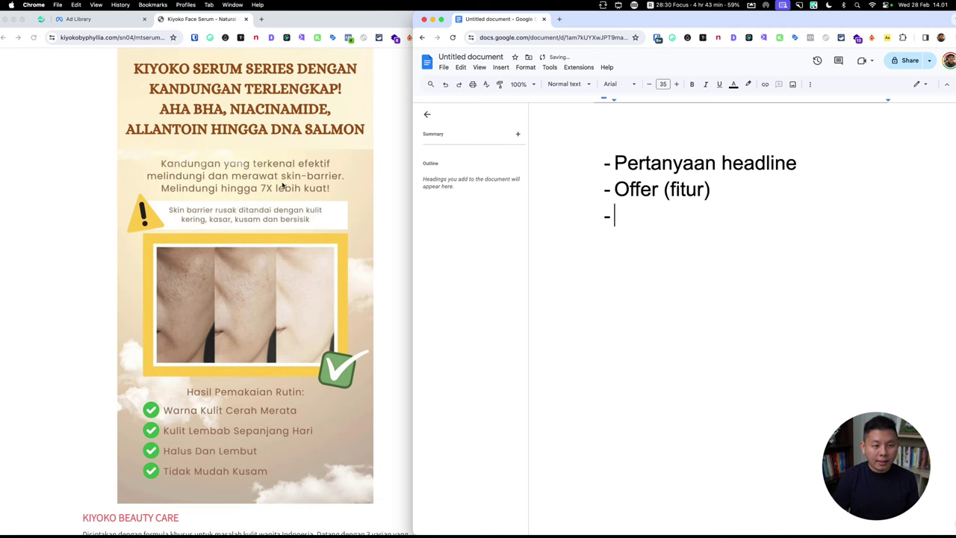
scroll(288, 185, down, 2)
text(Offer ()
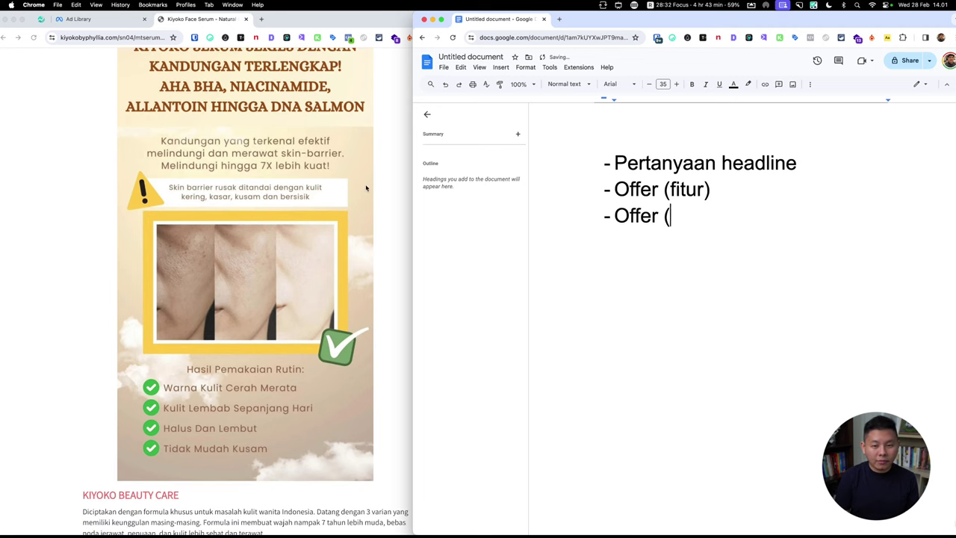
text(manfaat)
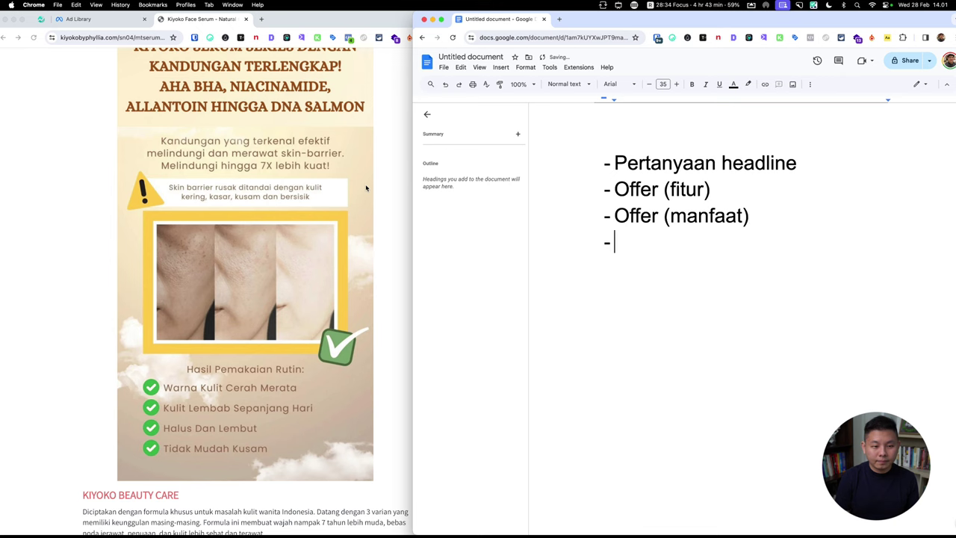
scroll(239, 312, down, 3)
scroll(277, 269, down, 2)
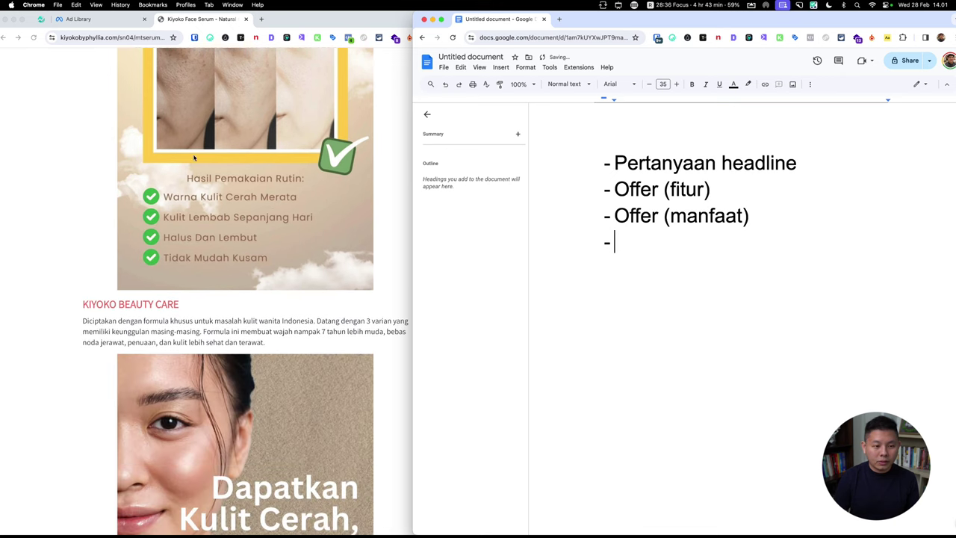
scroll(299, 239, down, 4)
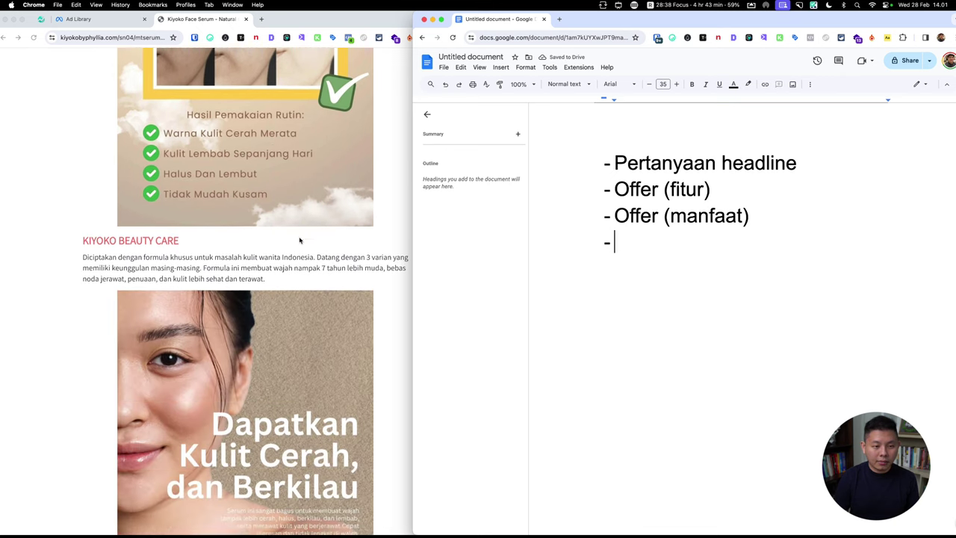
text(O)
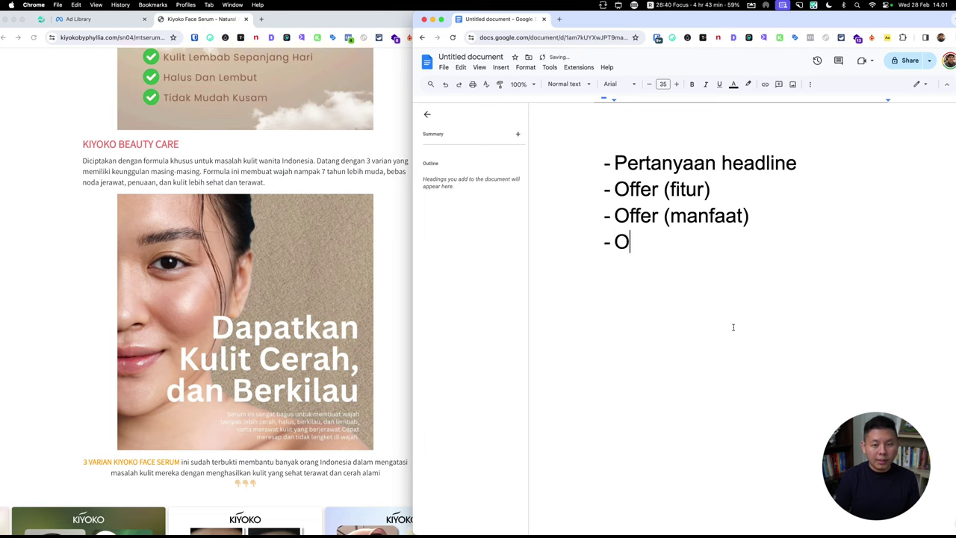
text(ffer (fitur p)
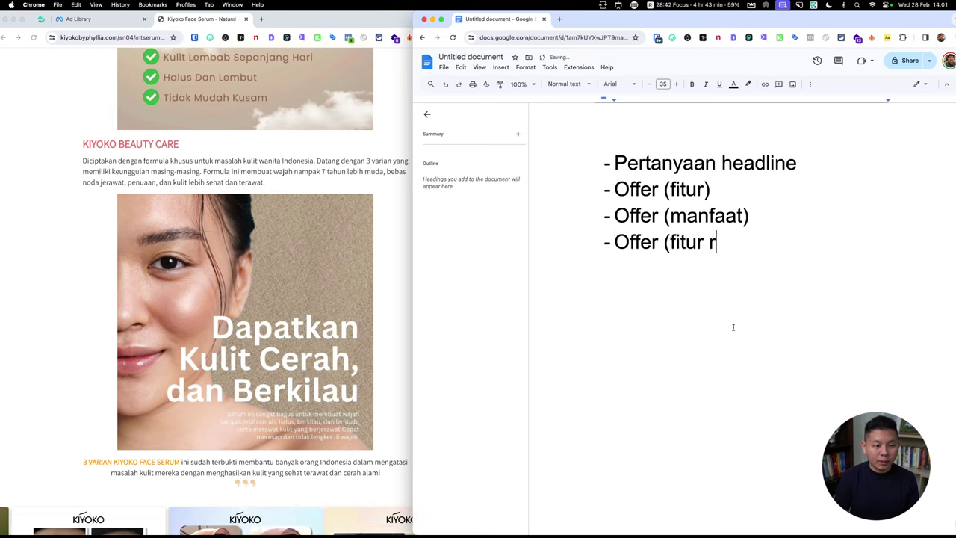
text(roduk)
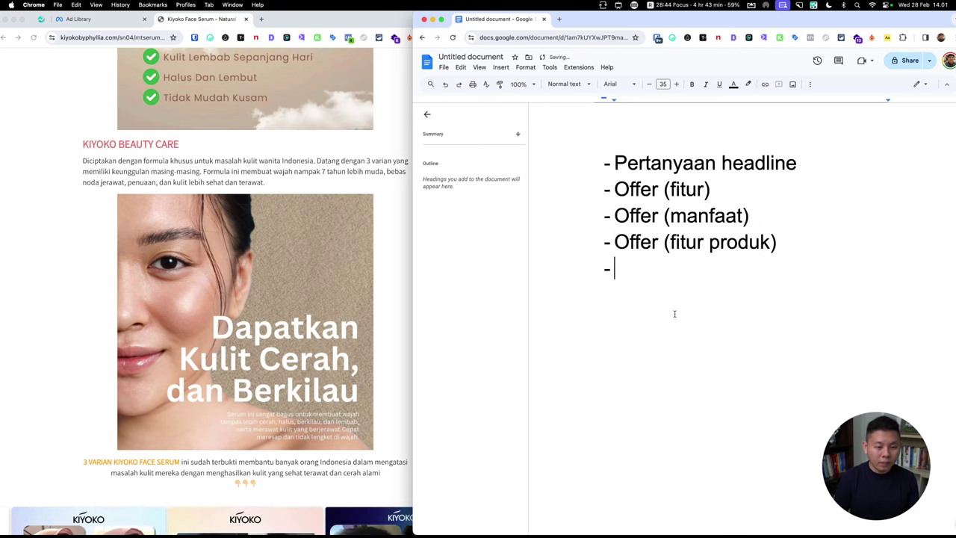
scroll(299, 313, down, 3)
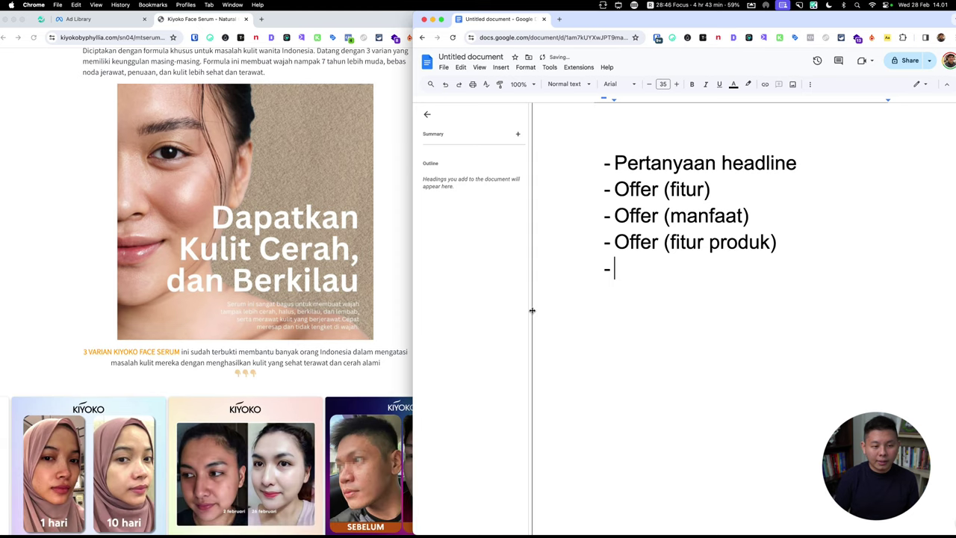
text(Offer (manfa)
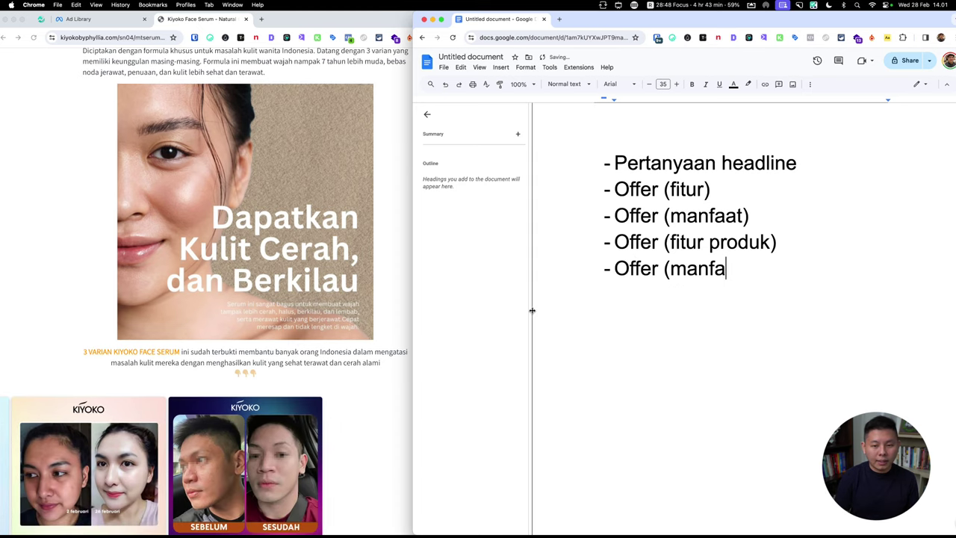
text(at)
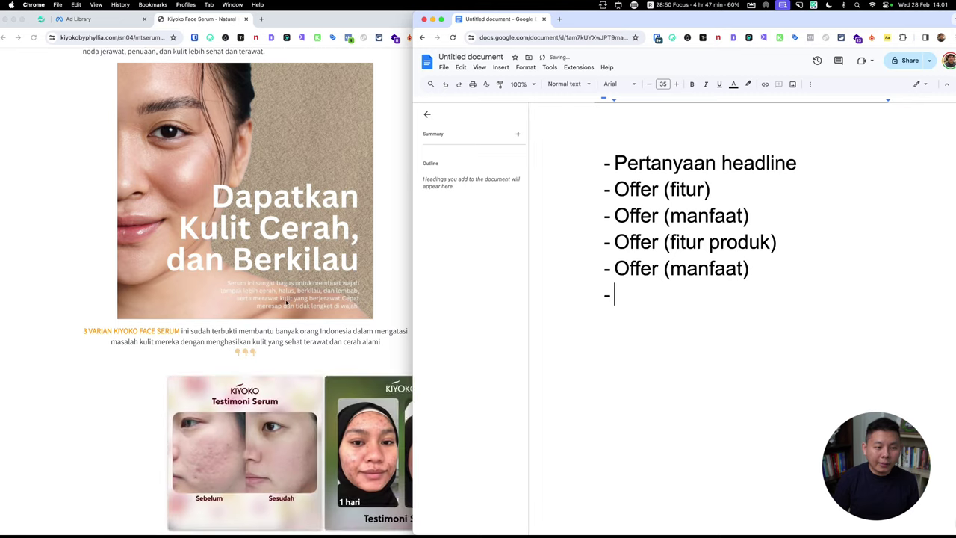
Step: Review the product page again, then add a 'Social proof (testimoni)' bullet
scroll(230, 257, down, 2)
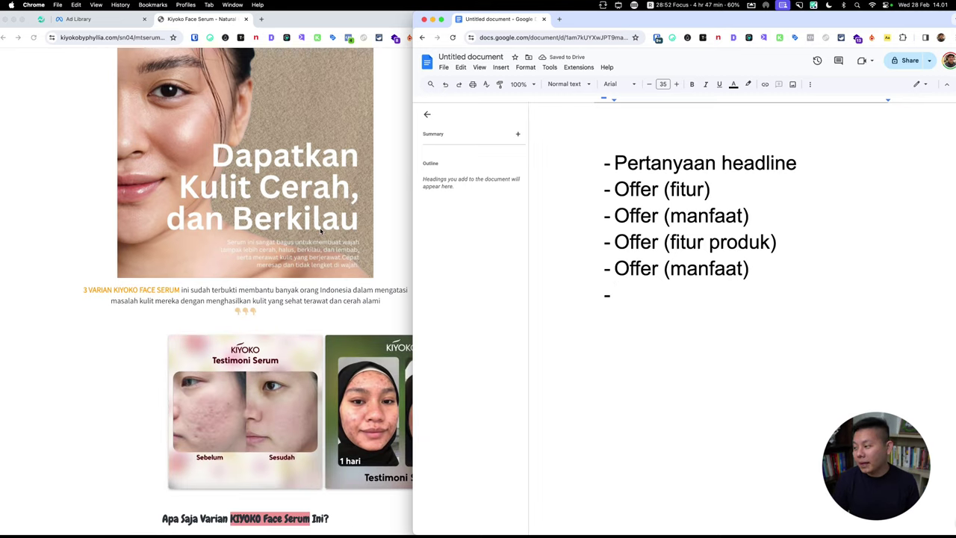
scroll(322, 233, down, 2)
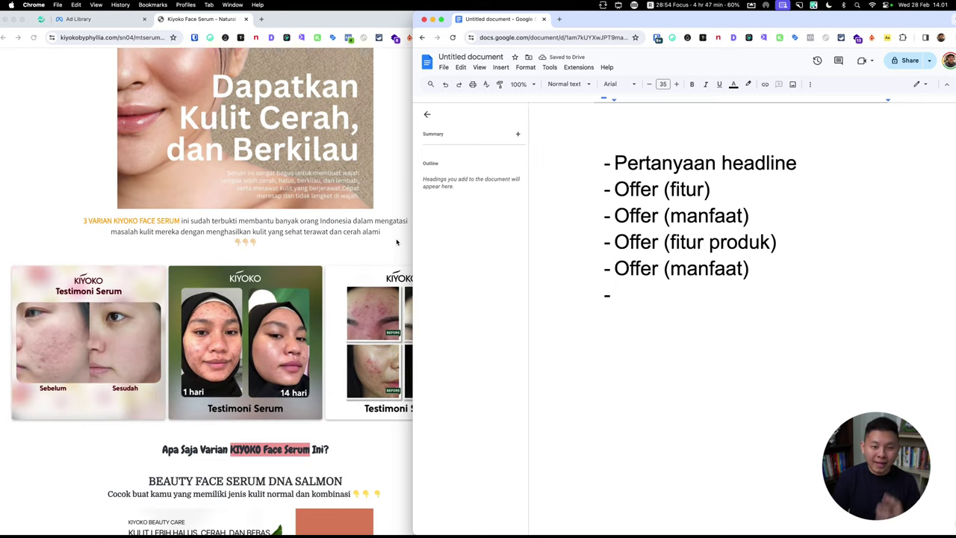
scroll(361, 240, down, 1)
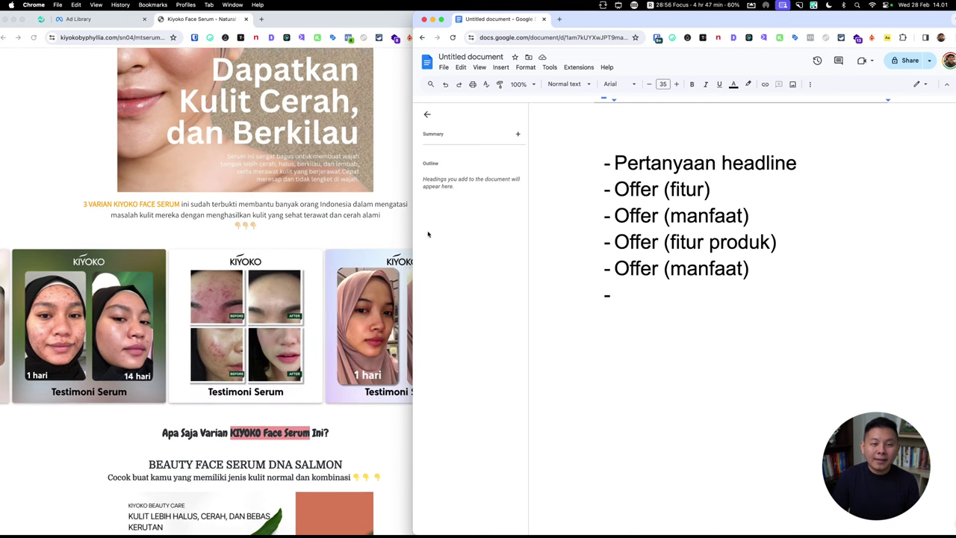
click(370, 219)
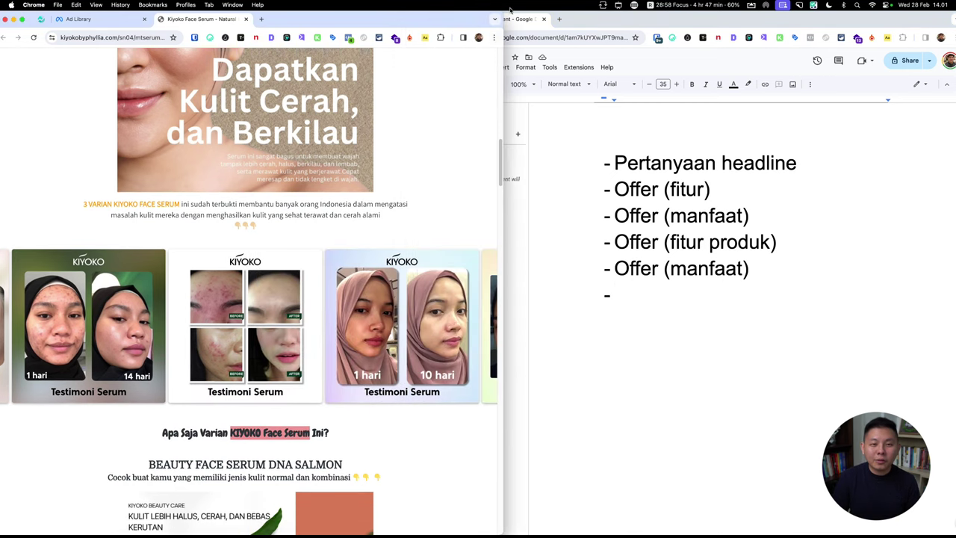
click(645, 309)
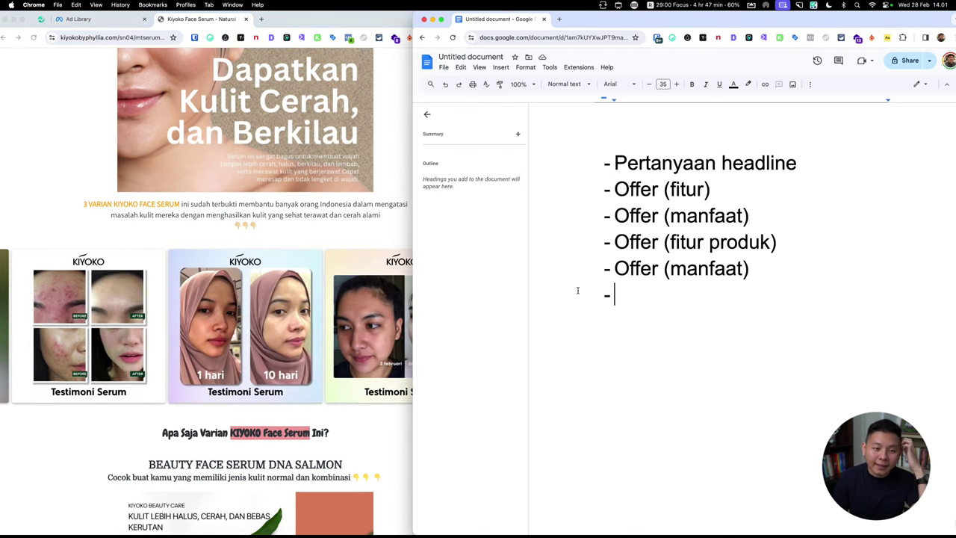
click(251, 214)
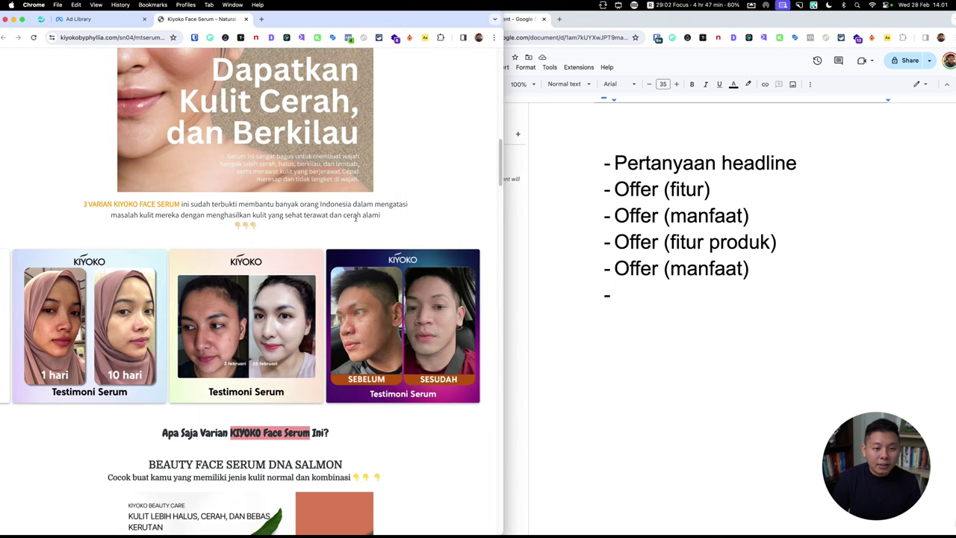
scroll(251, 216, down, 1)
click(671, 302)
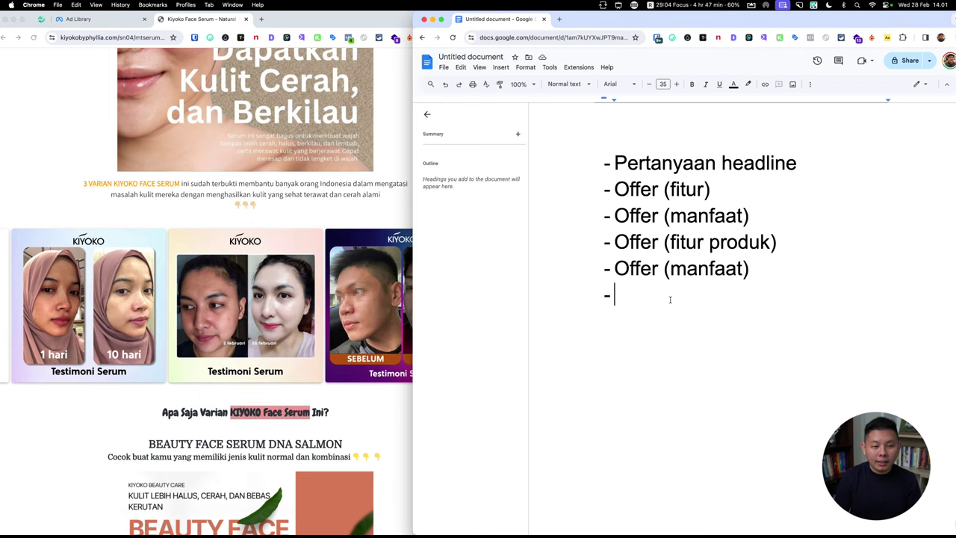
text(Soci)
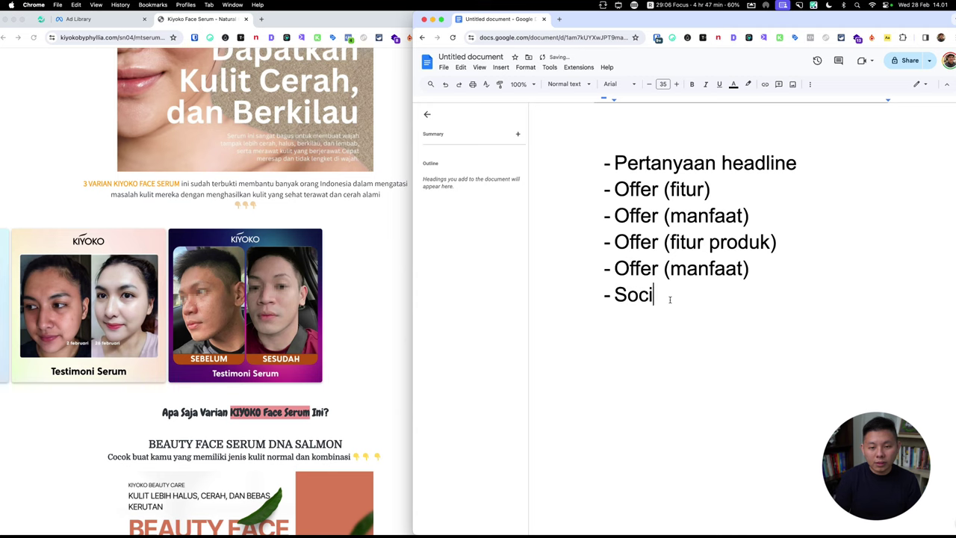
text(al proof (testim)
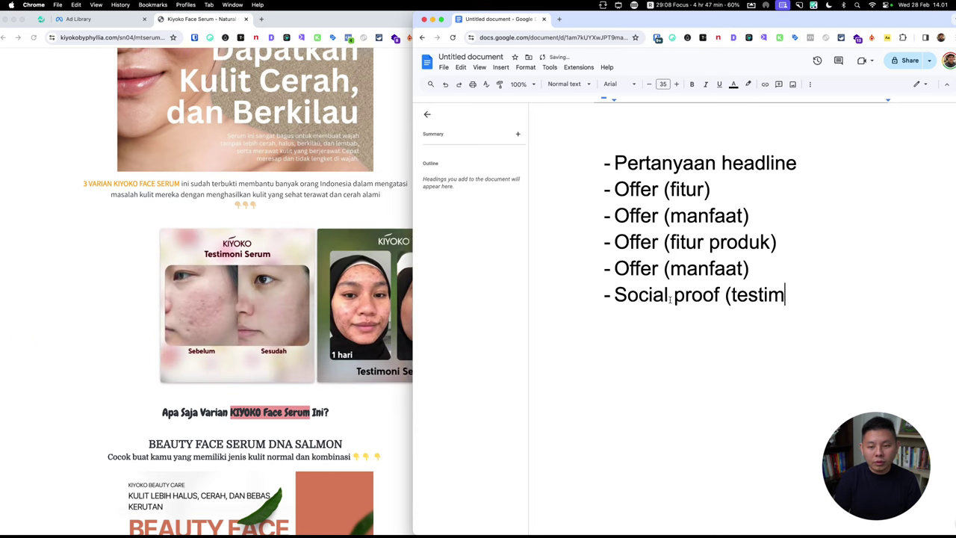
text(oni)
Step: Add an 'Offer (fitur)' bullet, correcting a typing slip
scroll(215, 183, down, 5)
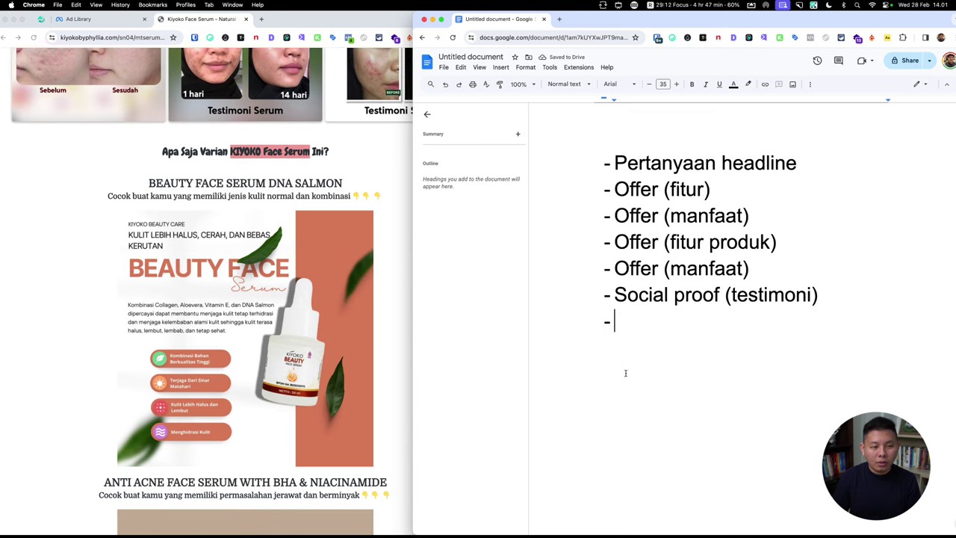
text(()
text(Off)
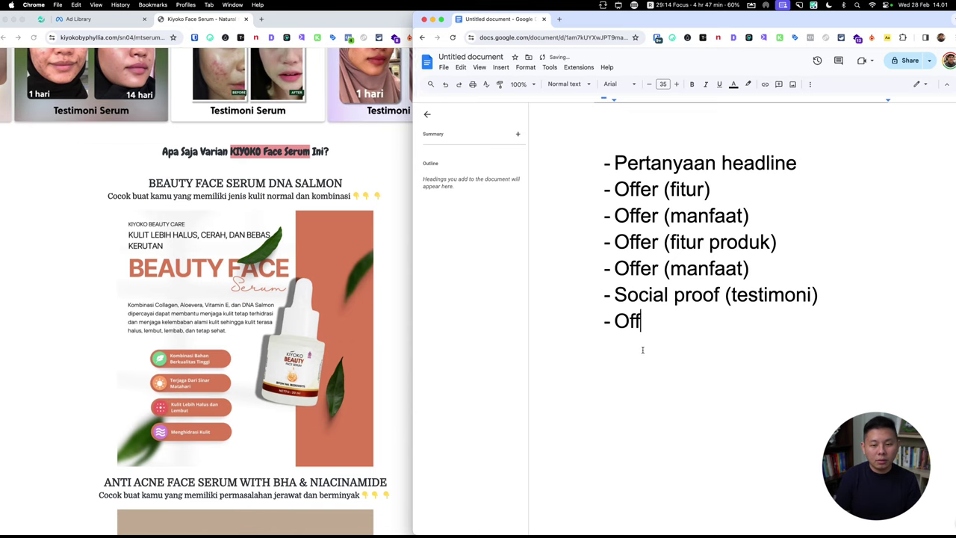
text(er (produknya _)
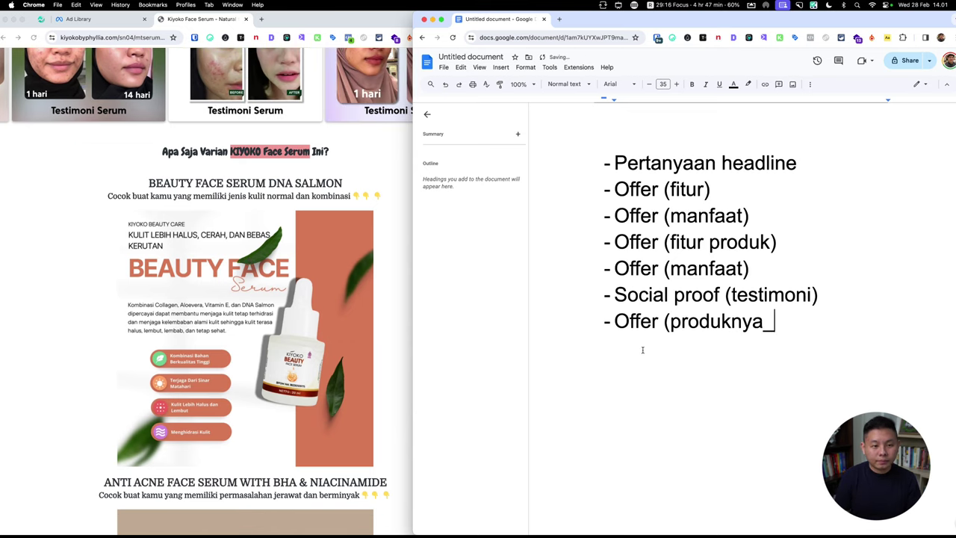
key(BackSpace)
key(BackSpace)
key(BackSpace)
key(BackSpace)
key(BackSpace)
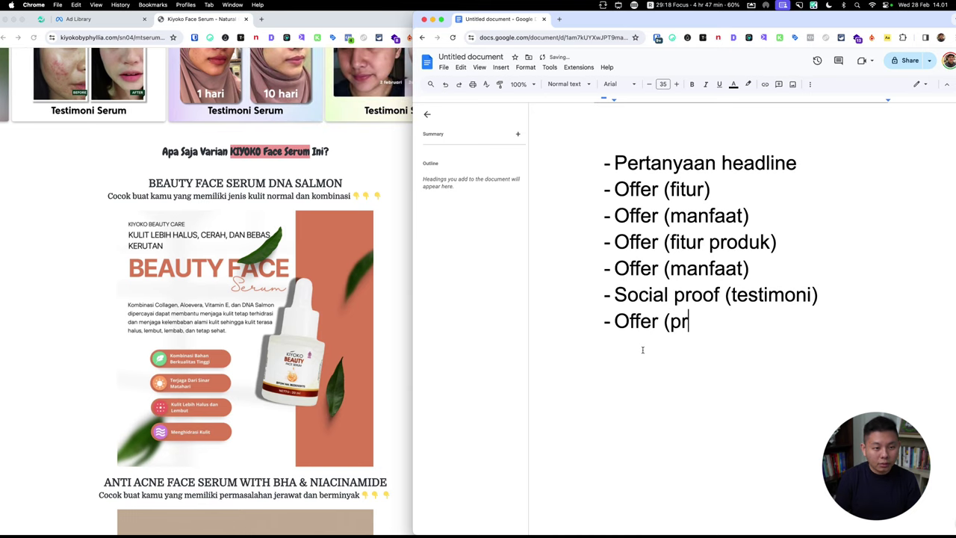
key(BackSpace)
key(BackSpace)
text(fitur))
key(Return)
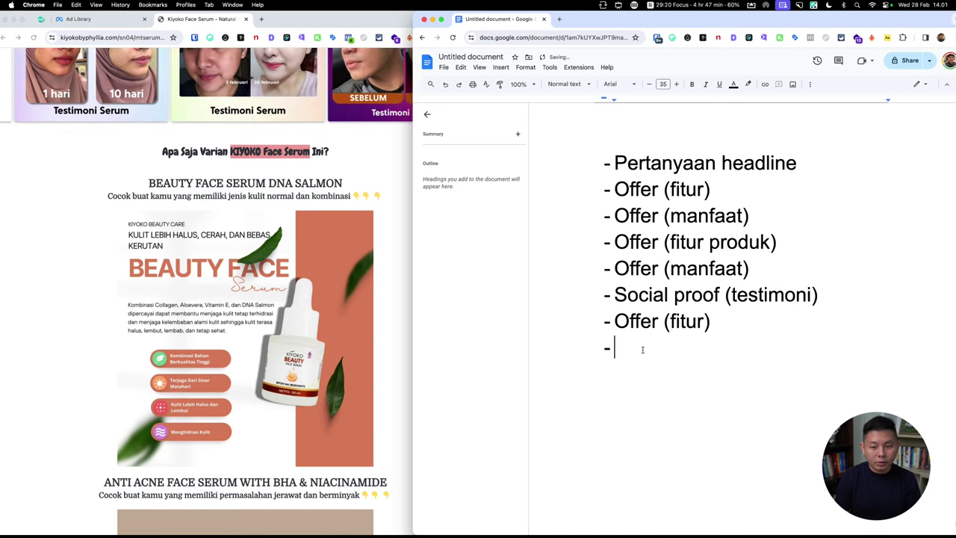
Step: Add 'Offer (manfaat)' and 'Offer (fitur & manfaat)' bullets
scroll(203, 290, down, 5)
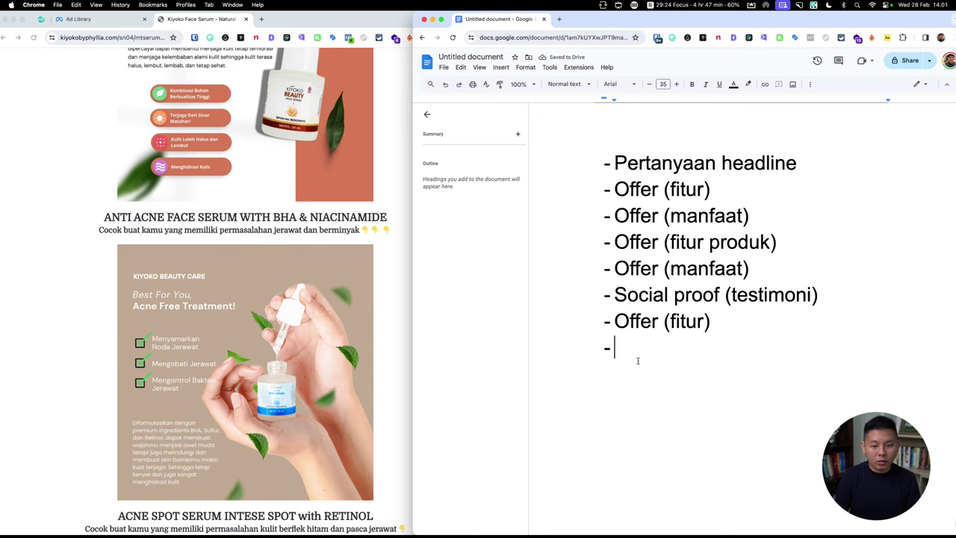
text(Offer (manfa)
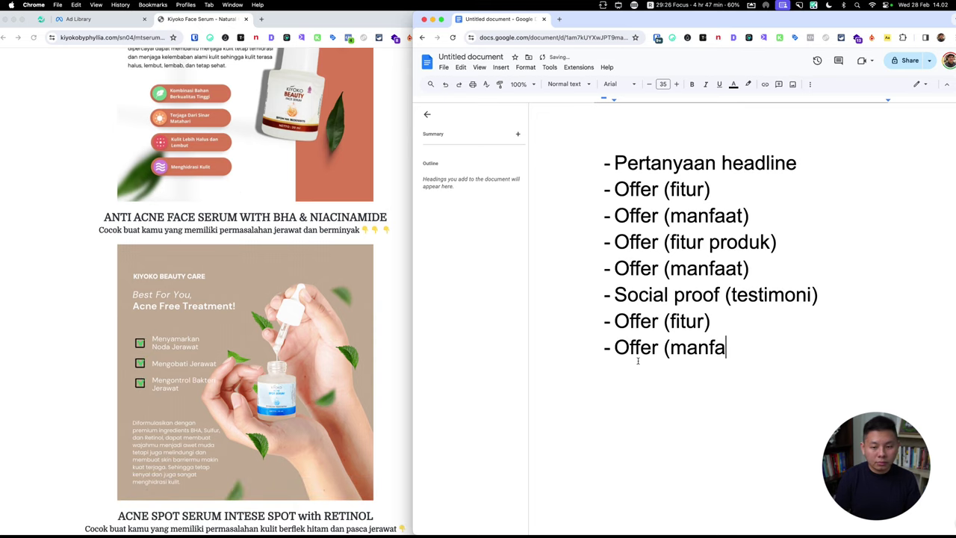
text(at))
scroll(321, 282, down, 2)
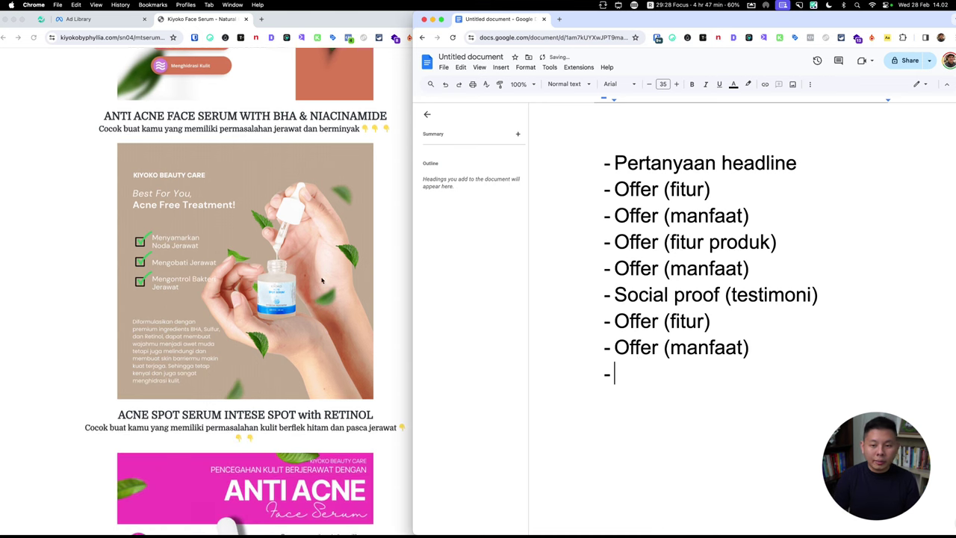
scroll(314, 261, down, 3)
scroll(303, 250, down, 1)
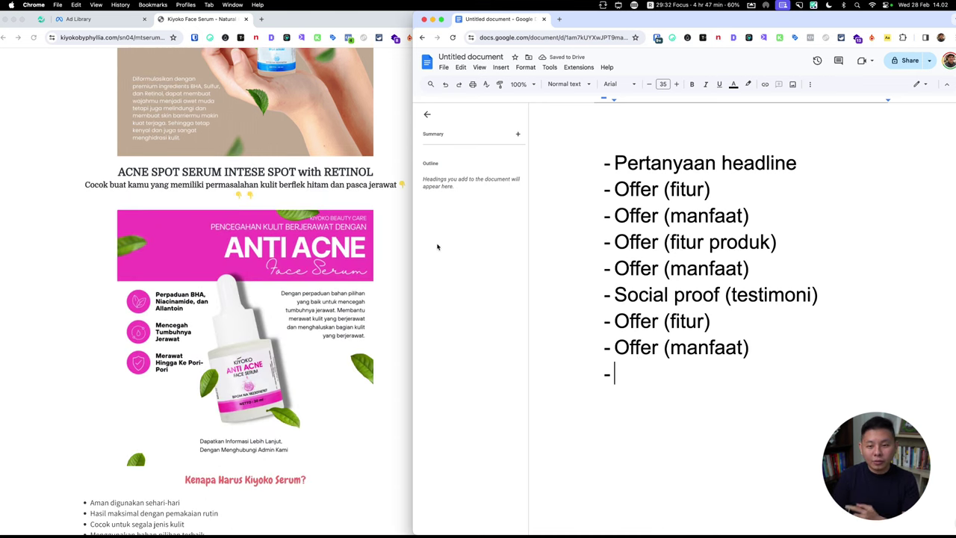
scroll(315, 293, up, 1)
scroll(315, 293, down, 2)
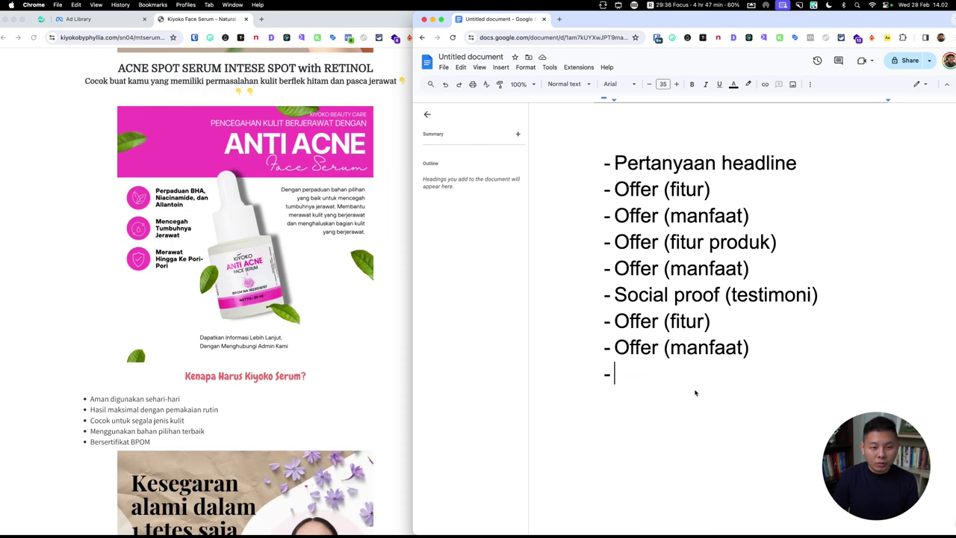
text(Offer (fitur &)
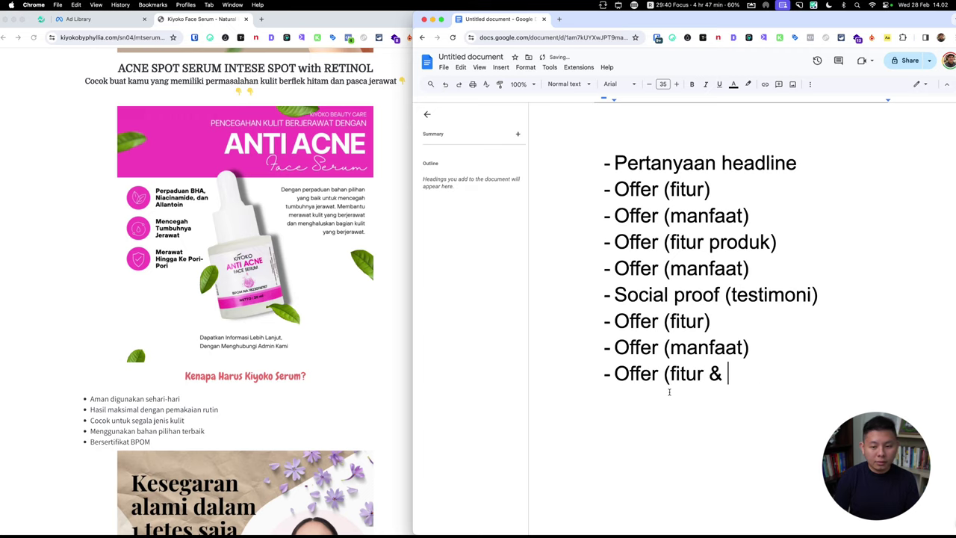
text(manfaat)
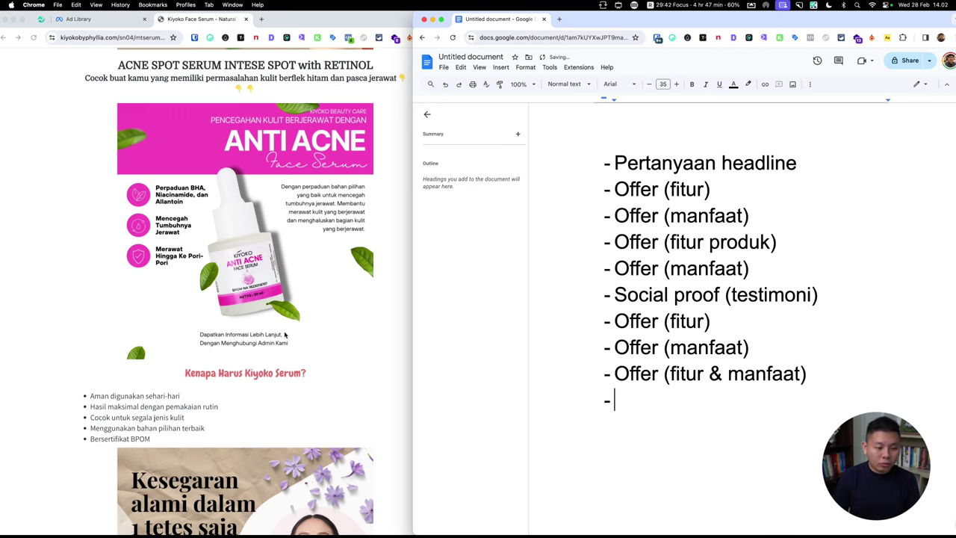
scroll(105, 168, down, 3)
scroll(105, 168, down, 2)
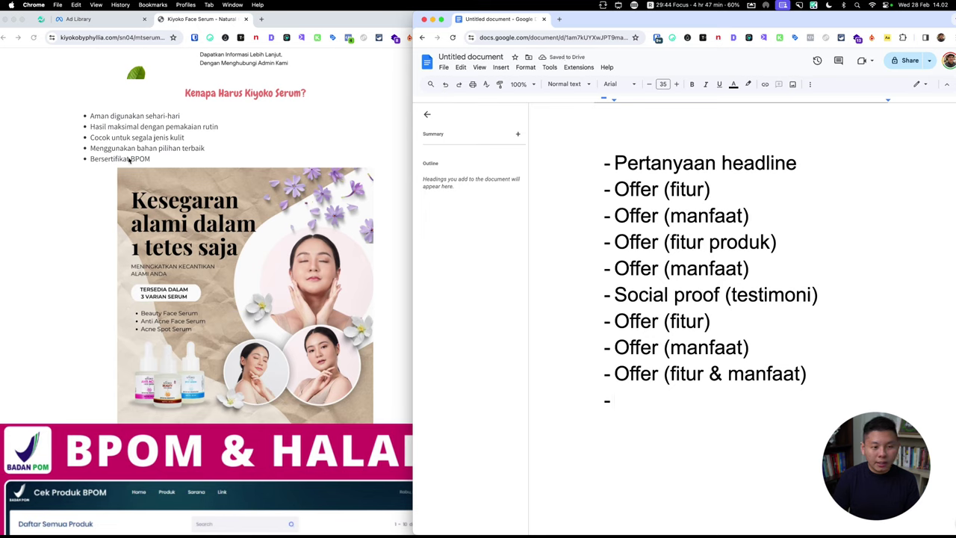
Step: Add 'Social proof (BPOM)' and 'Offer (social proof terjual berapa)' bullets
text(Soc)
text(ial )
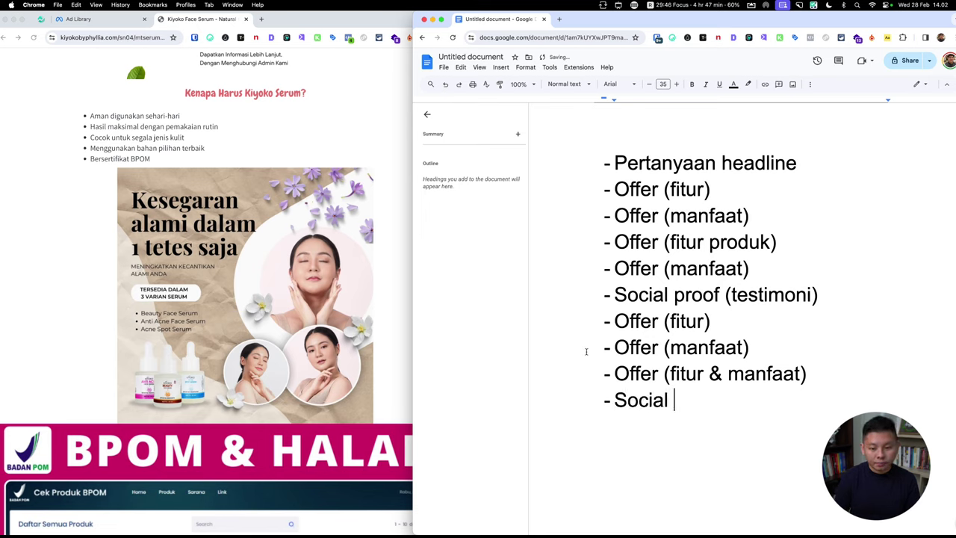
text(proof (BP)
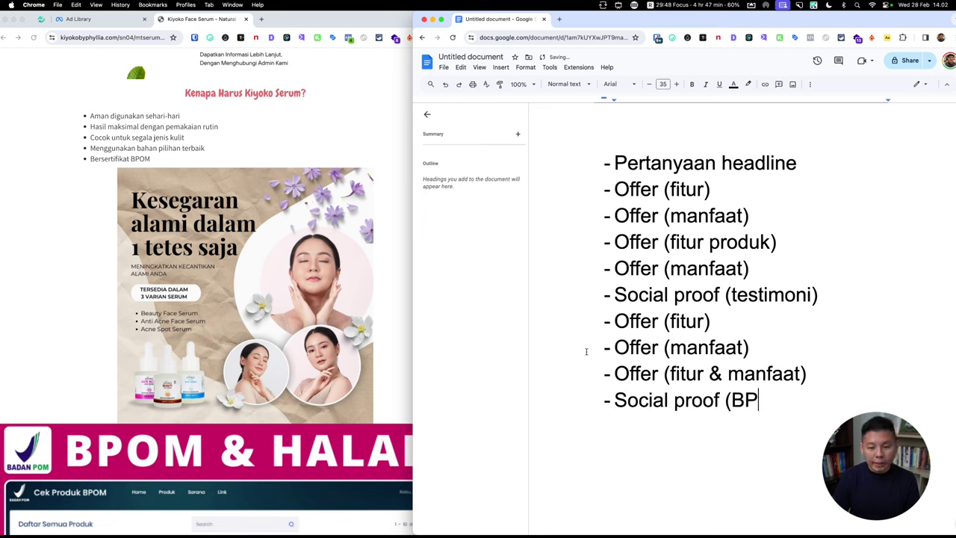
text(OM_)
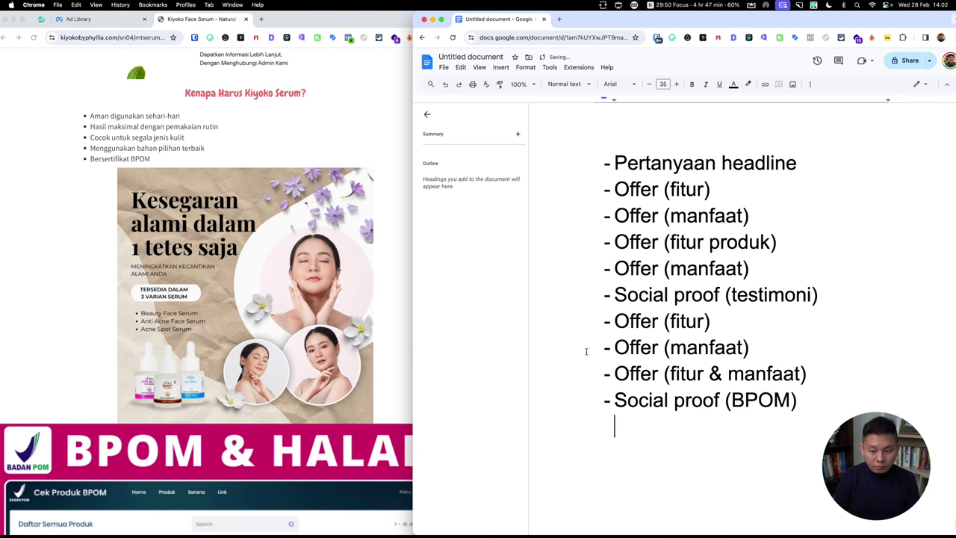
scroll(190, 293, down, 3)
scroll(224, 284, down, 5)
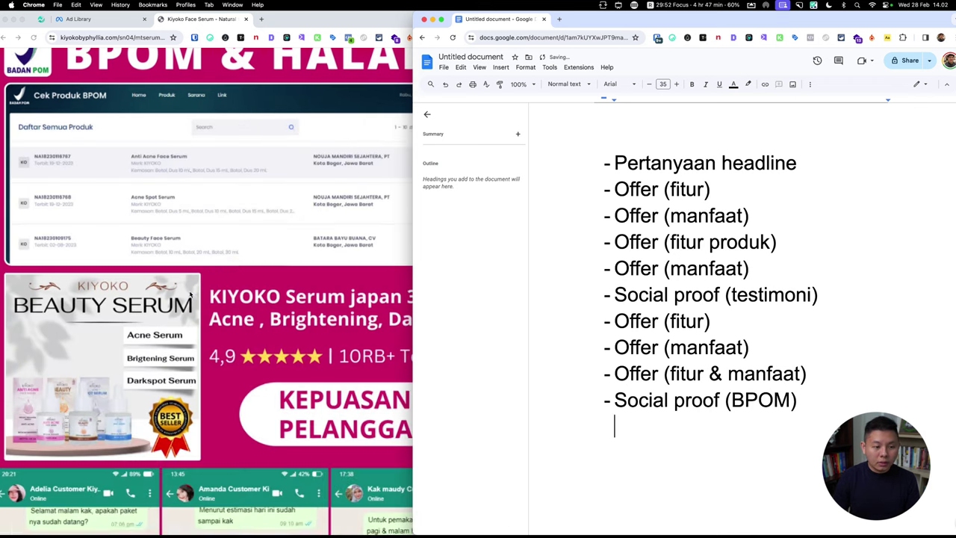
scroll(324, 271, down, 2)
scroll(324, 271, down, 2)
key(BackSpace)
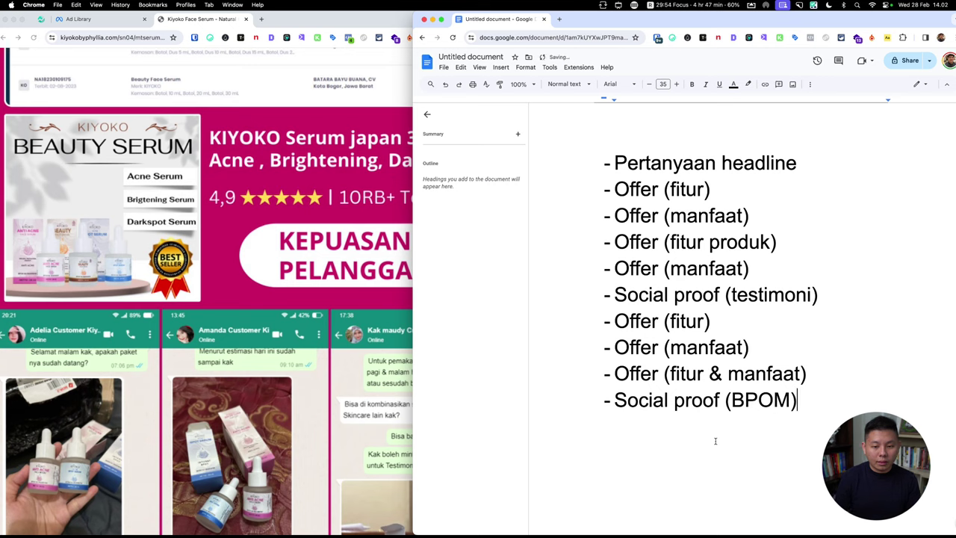
text(Offer (s)
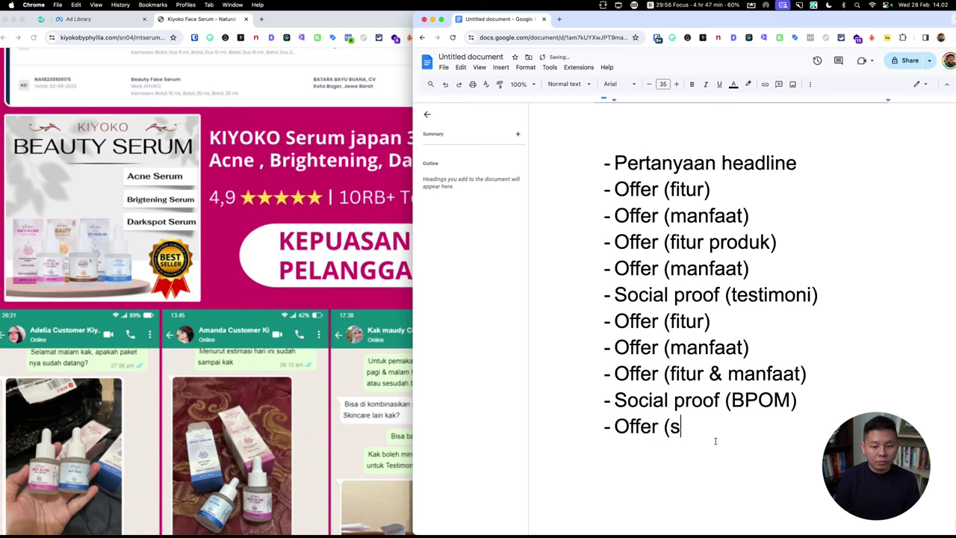
text(ocial proof )
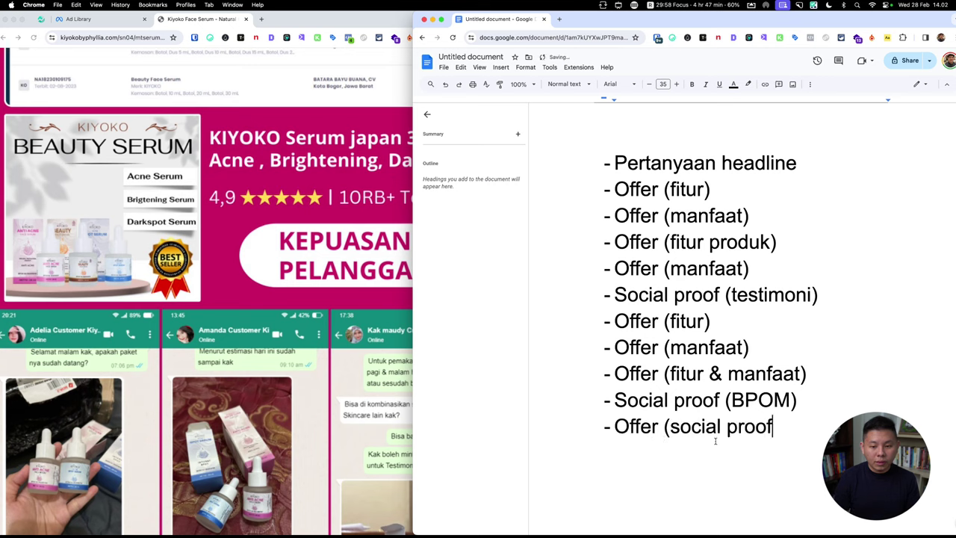
text(terjual berapa )
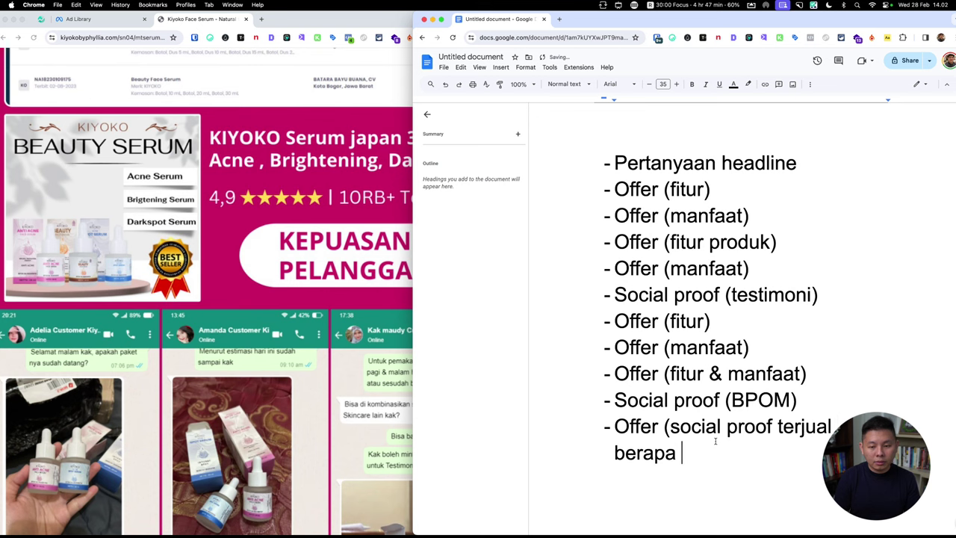
text(&)
Step: Add 'Offer (testimoni)' and 'Offer (diskon)' bullets
scroll(224, 336, down, 5)
text(O)
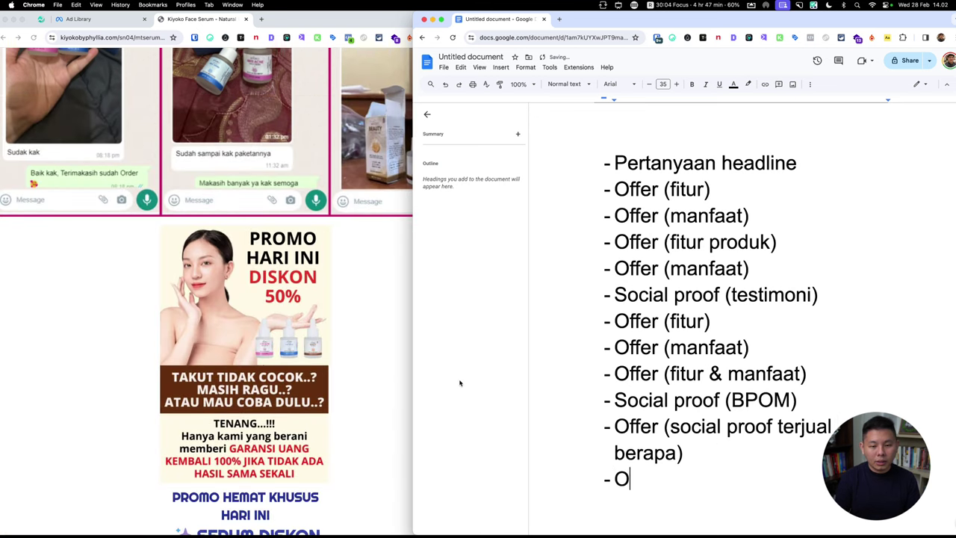
text(ffer (testimoni))
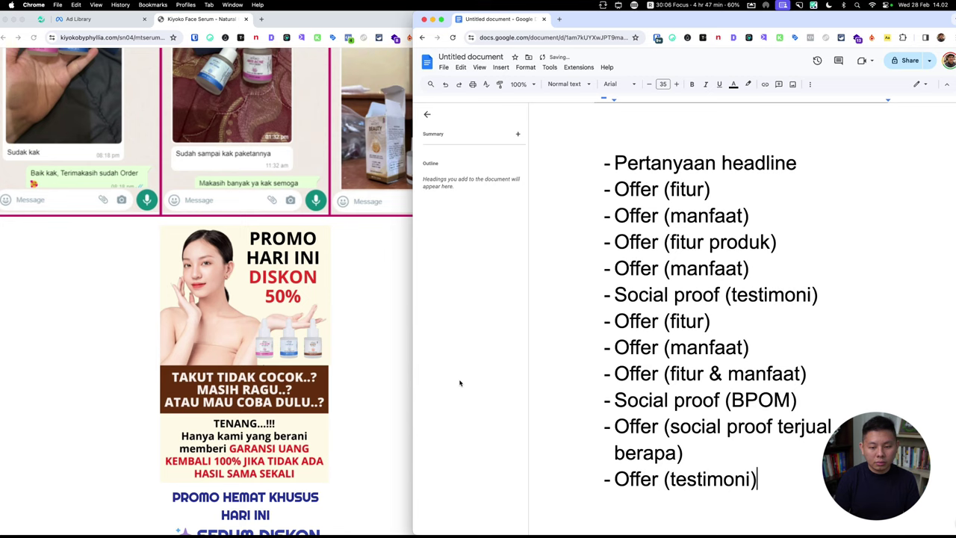
scroll(312, 318, down, 3)
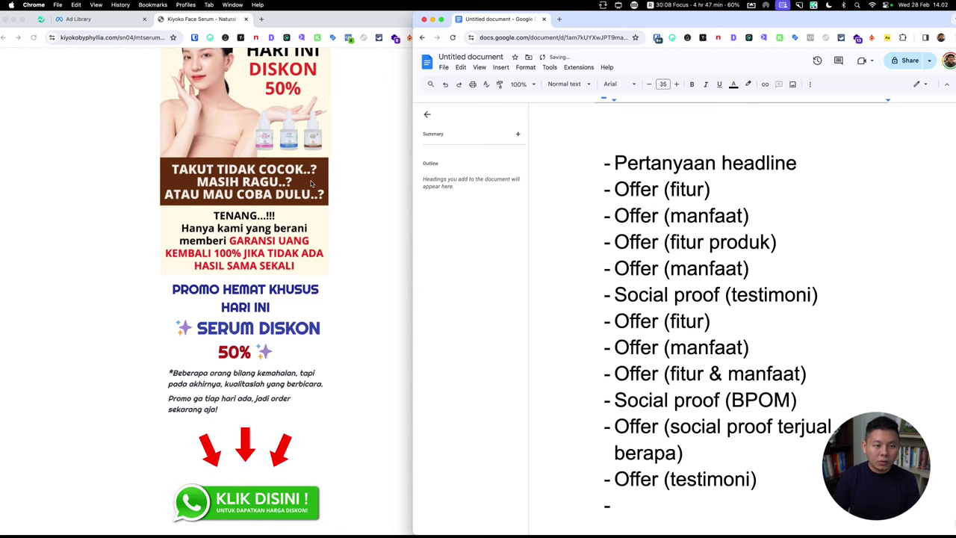
scroll(775, 446, down, 2)
text(I)
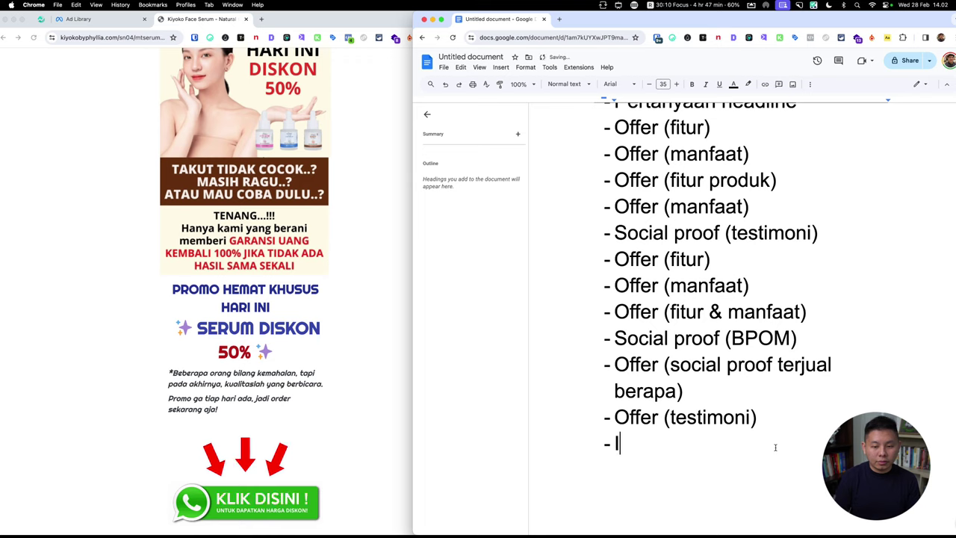
text(ffer ()
key(BackSpace)
key(BackSpace)
key(BackSpace)
key(BackSpace)
key(BackSpace)
key(BackSpace)
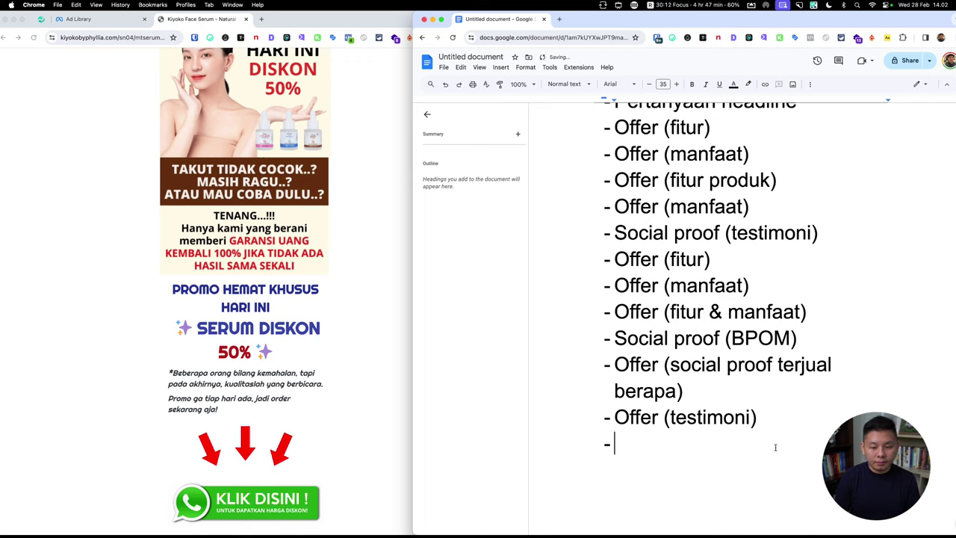
text(Offer (disk)
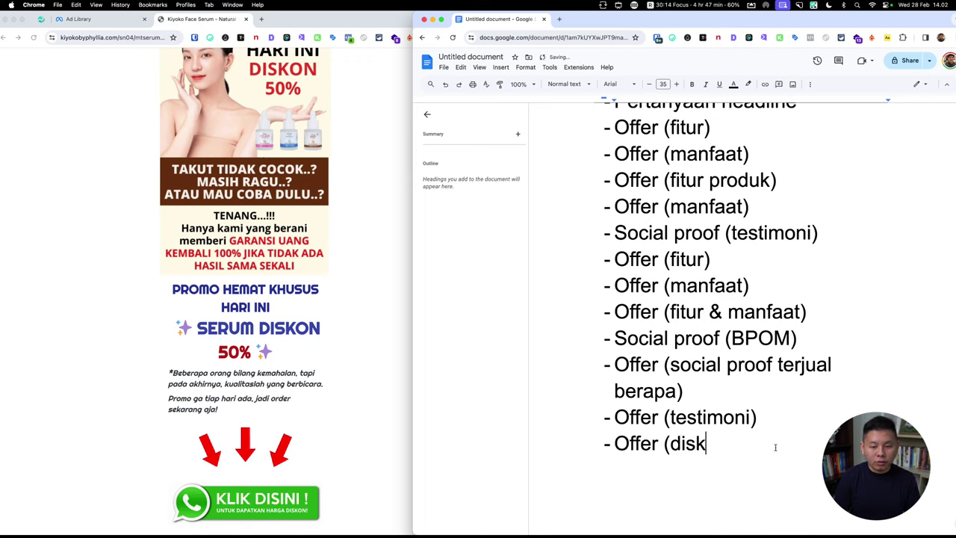
text(on))
key(Return)
Step: Add closing bullets 'CTA', 'Social proof (testimoni)' and a second 'CTA'
text(C)
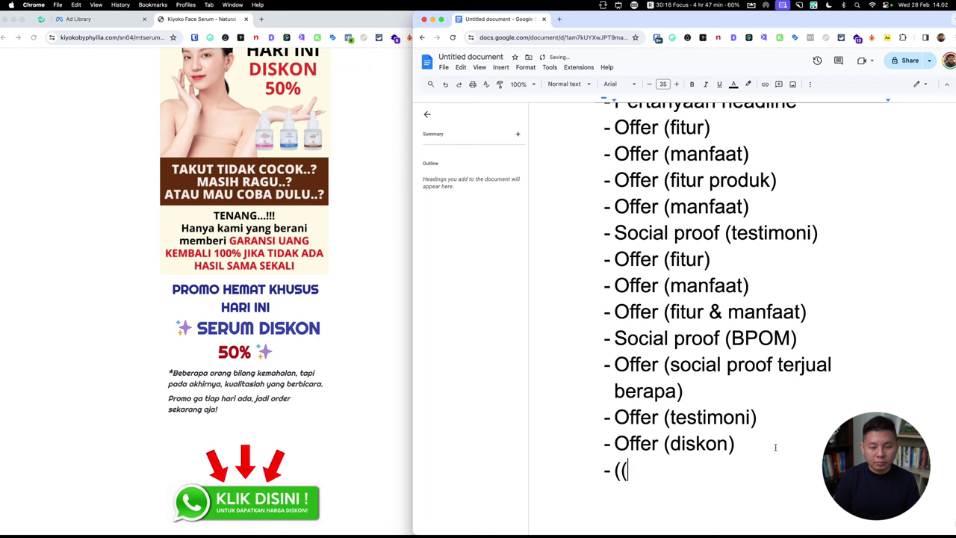
text(TA)
scroll(404, 366, down, 2)
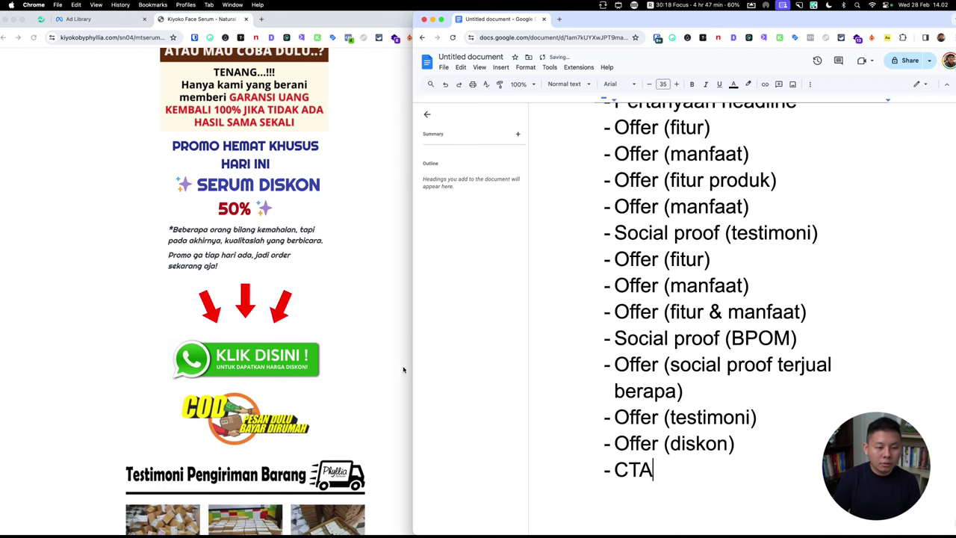
scroll(204, 316, down, 2)
scroll(209, 314, down, 3)
scroll(708, 416, down, 2)
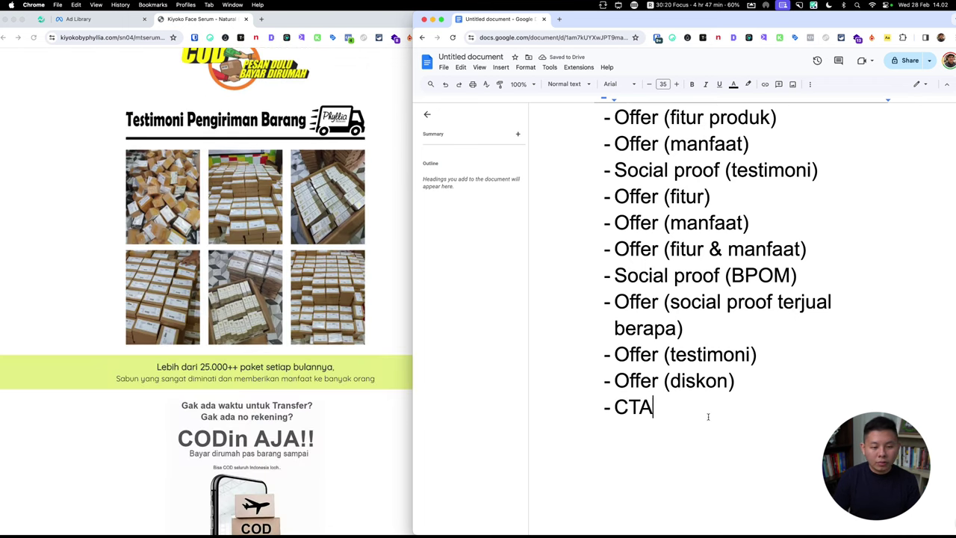
text(Social )
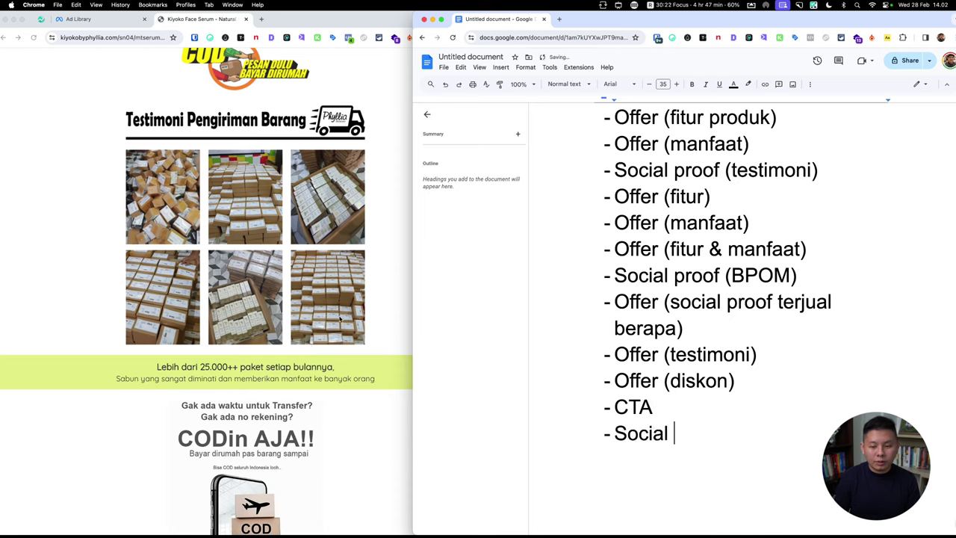
text(proof ()
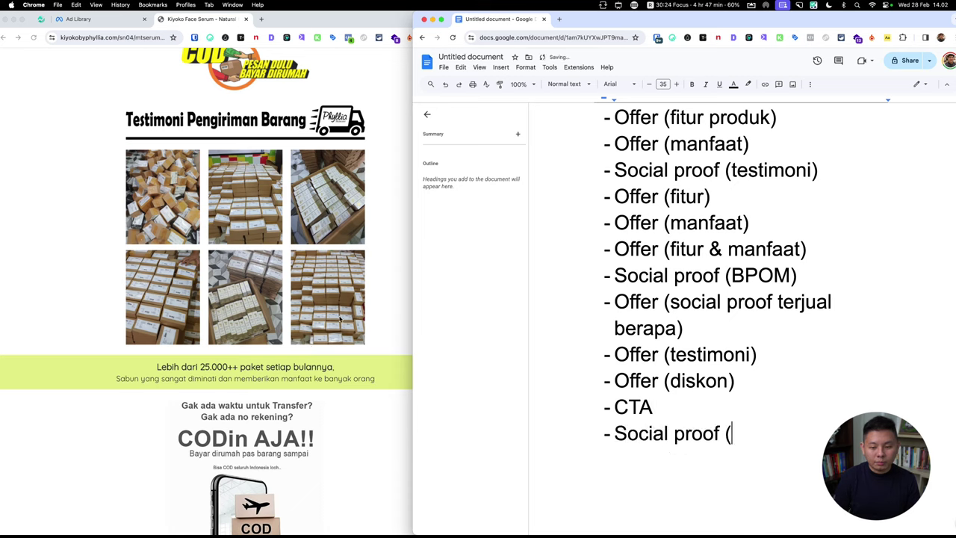
text(testimoni)
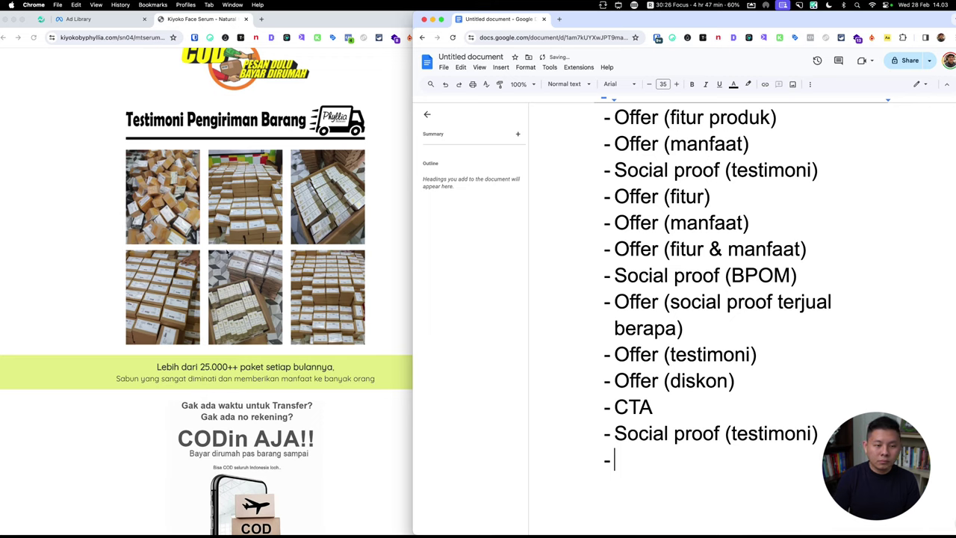
scroll(227, 254, down, 5)
scroll(227, 254, down, 4)
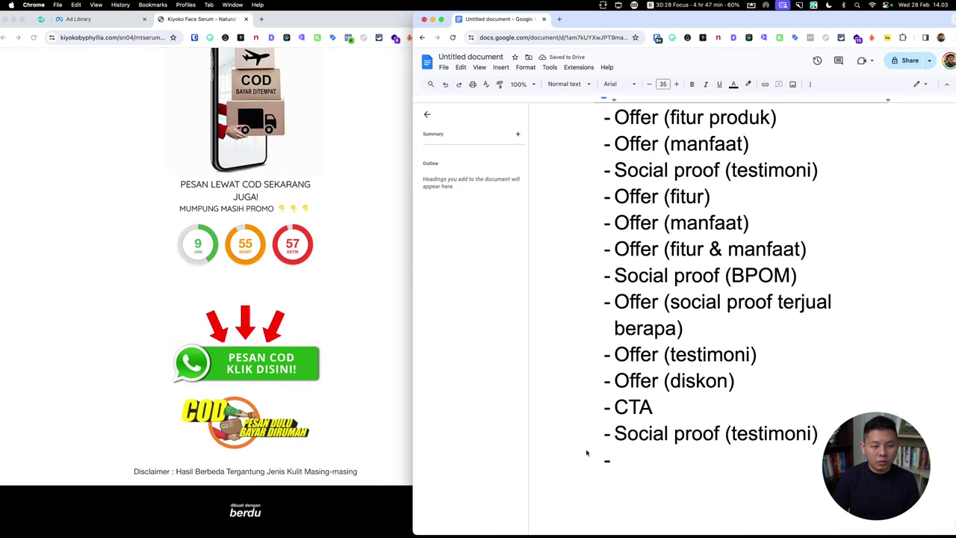
text(CTA)
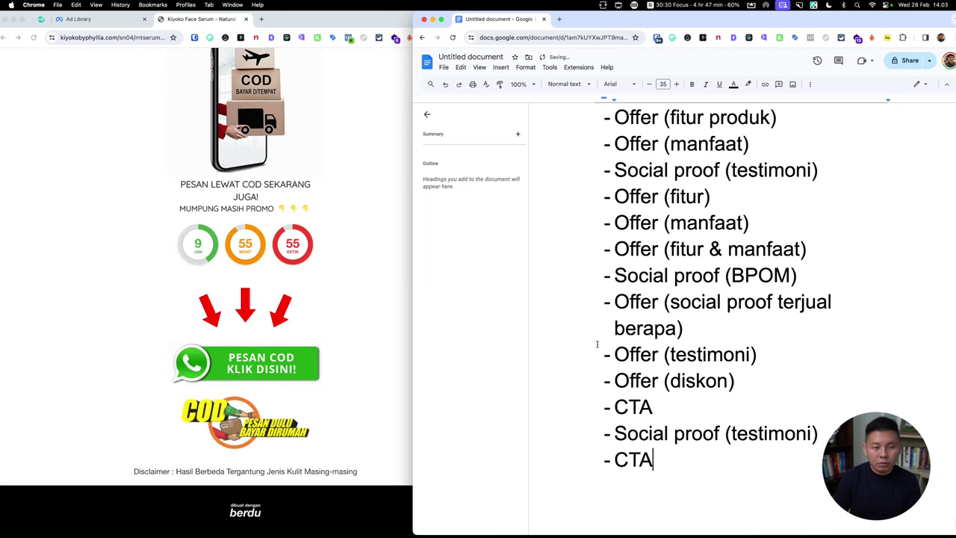
Step: Scroll back up through the outline to review all the bullets
scroll(280, 319, up, 3)
scroll(280, 318, up, 2)
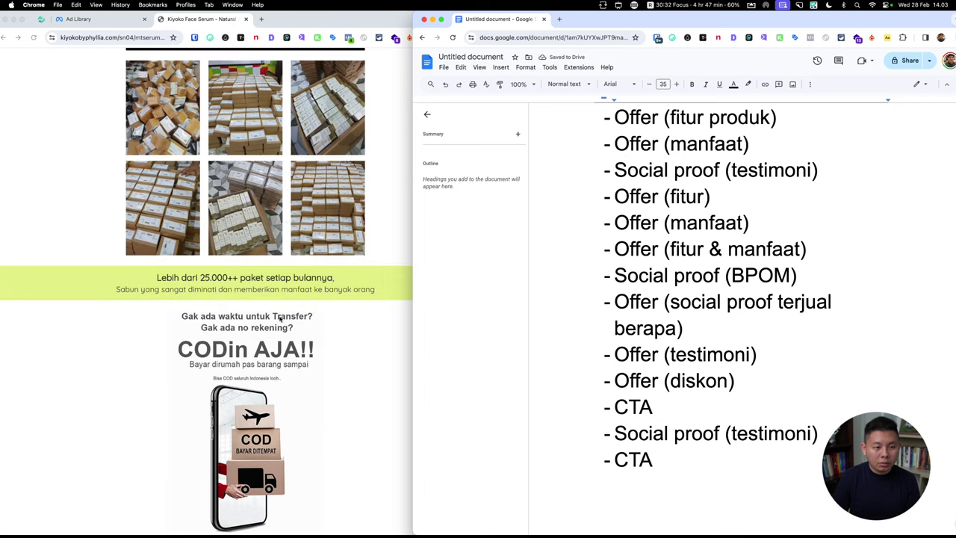
scroll(280, 319, down, 3)
scroll(280, 319, up, 4)
scroll(299, 287, up, 2)
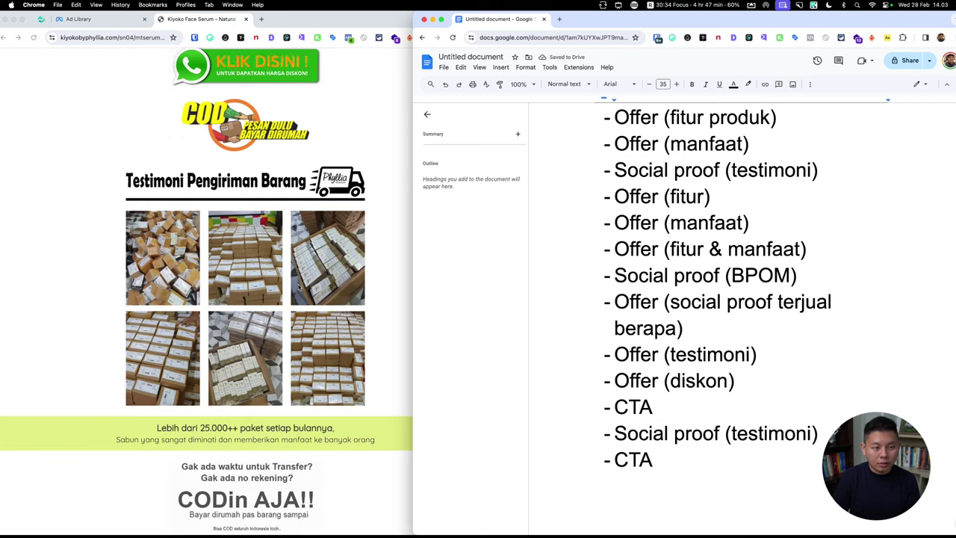
scroll(299, 286, down, 3)
scroll(299, 286, up, 1)
scroll(299, 286, down, 5)
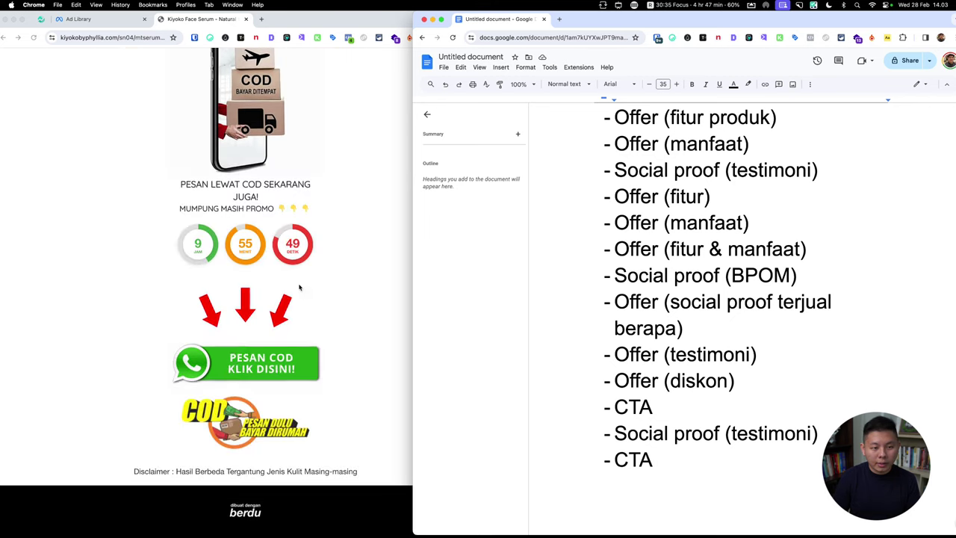
scroll(357, 321, up, 2)
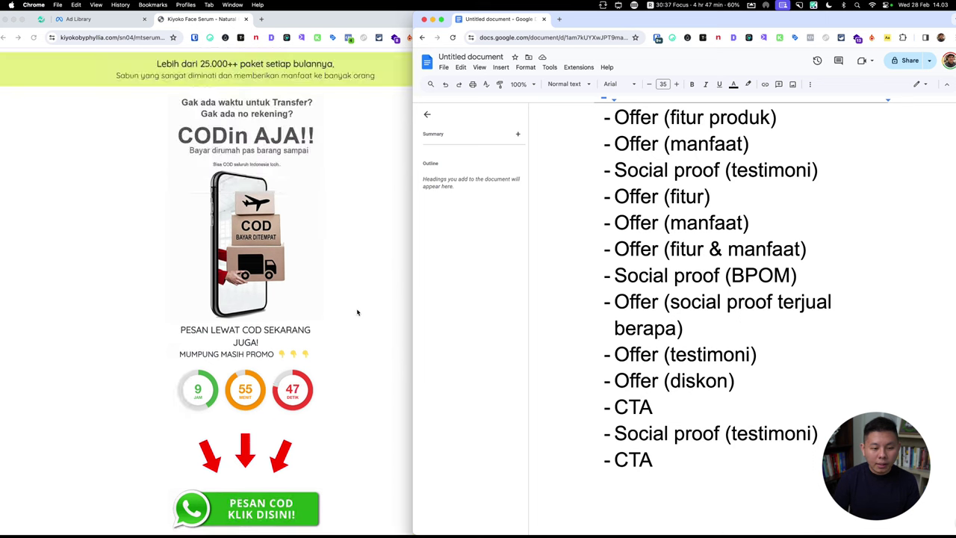
scroll(357, 317, up, 10)
scroll(357, 313, up, 5)
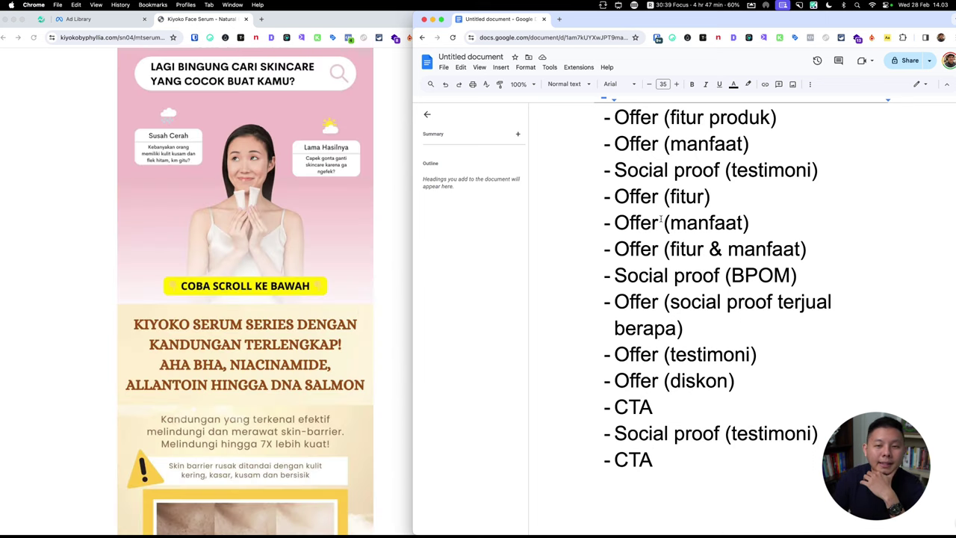
scroll(741, 193, down, 2)
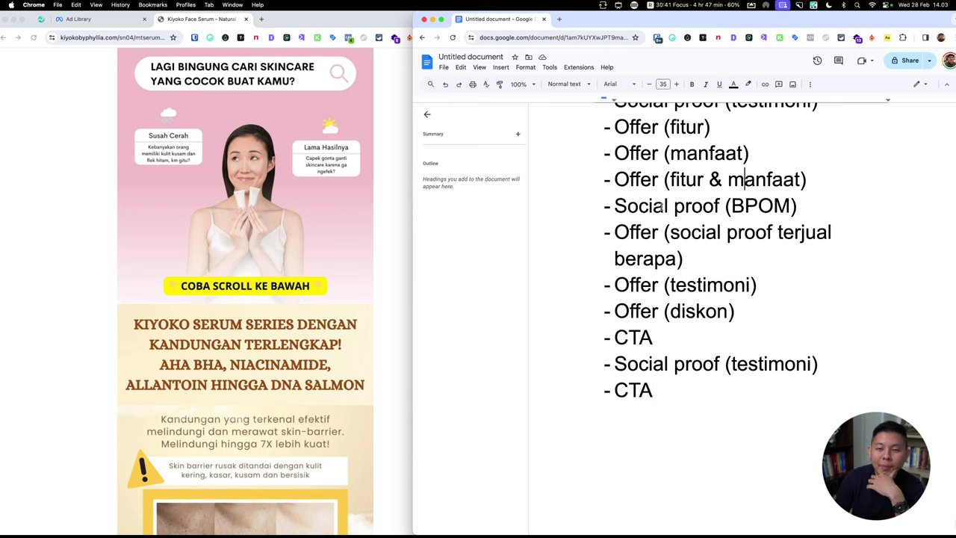
scroll(739, 190, up, 1)
scroll(709, 176, up, 5)
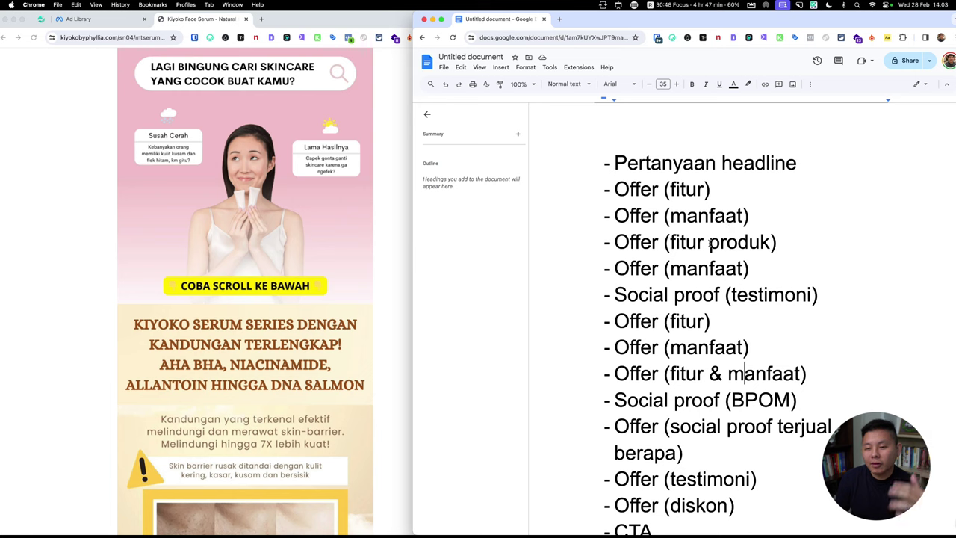
scroll(670, 295, down, 2)
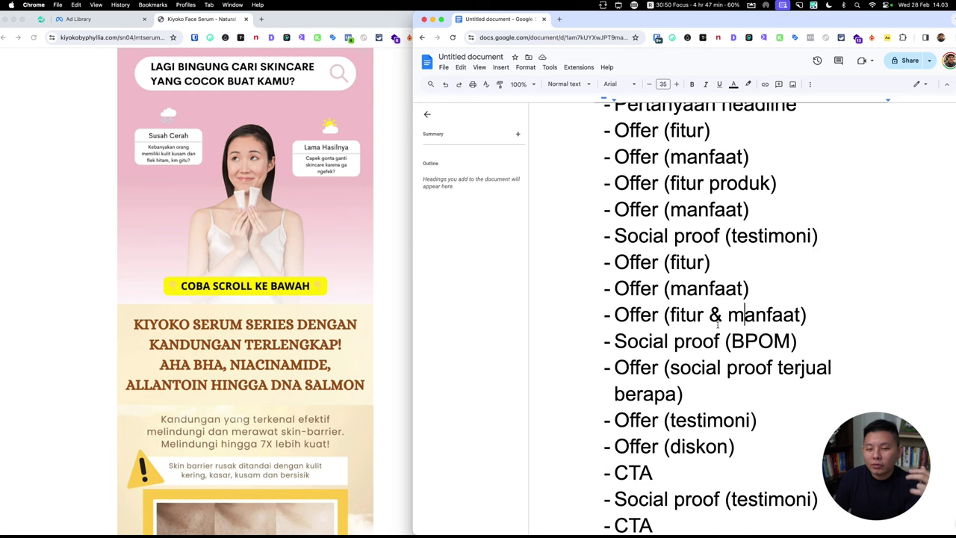
scroll(717, 361, down, 1)
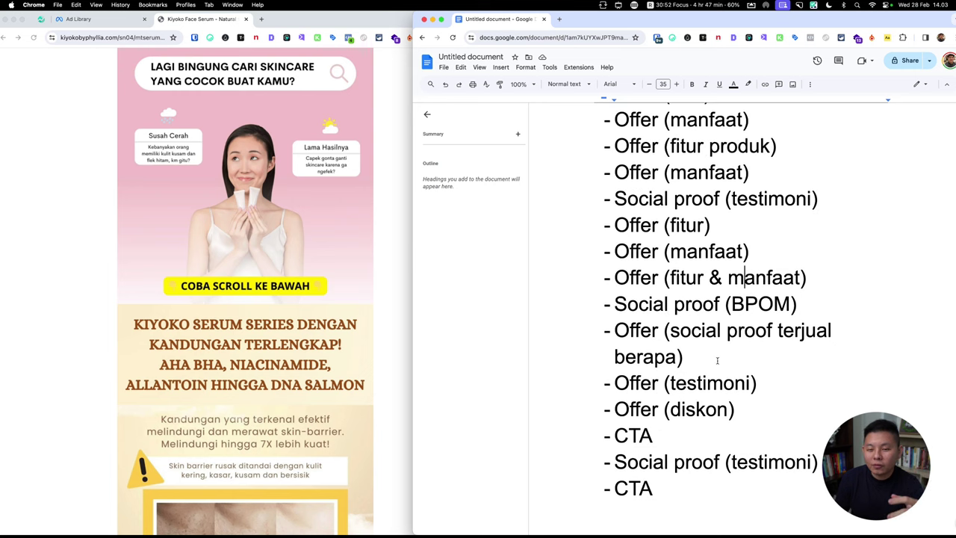
Step: Relabel two Offer bullets as 'Social proof (terjual berapa)' and 'Social proof (testimoni)'
double_click(635, 381)
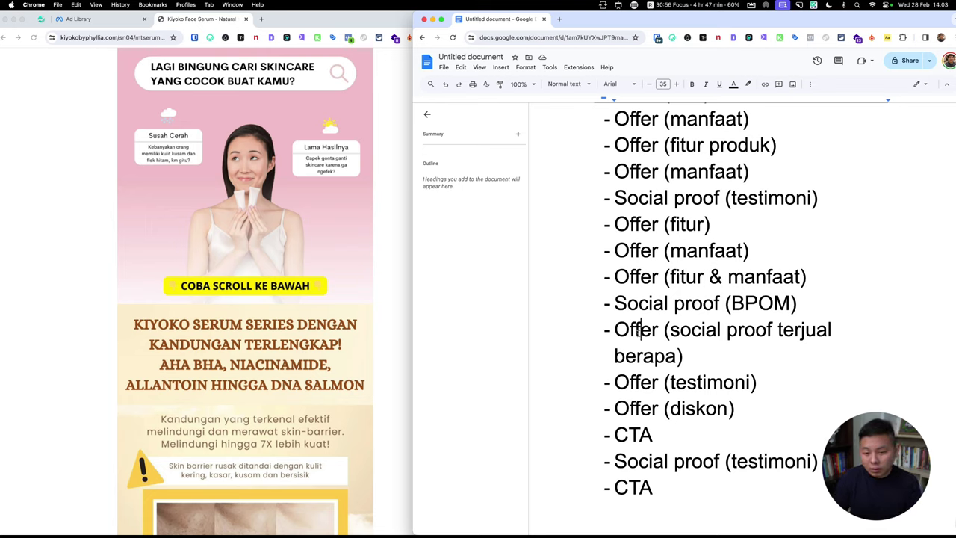
double_click(636, 329)
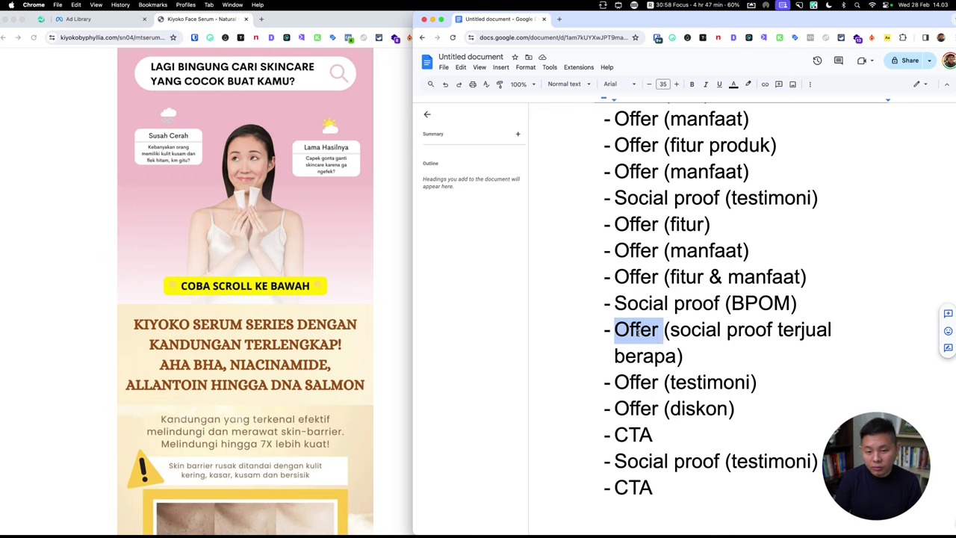
key(shift+Right)
key(shift+Right)
key(shift+Right)
key(BackSpace)
text(S)
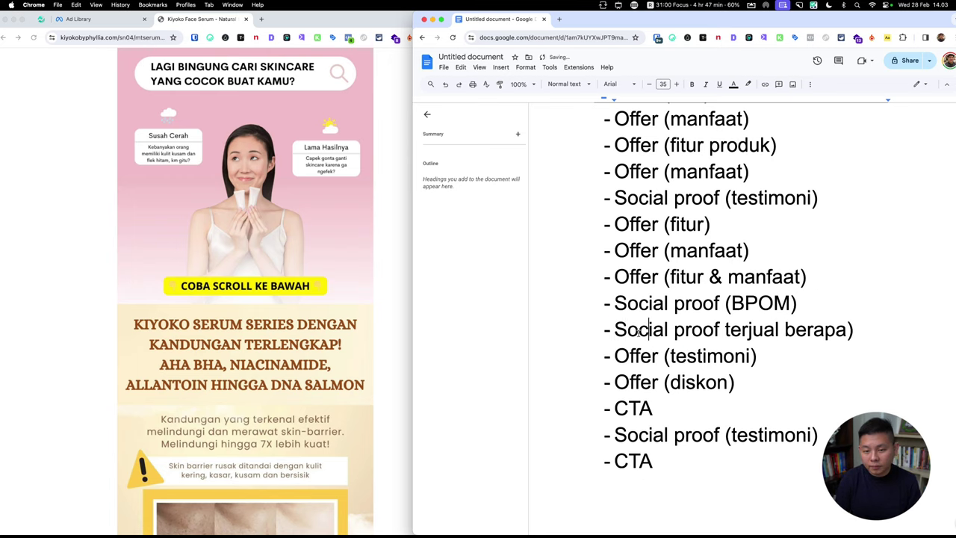
text(()
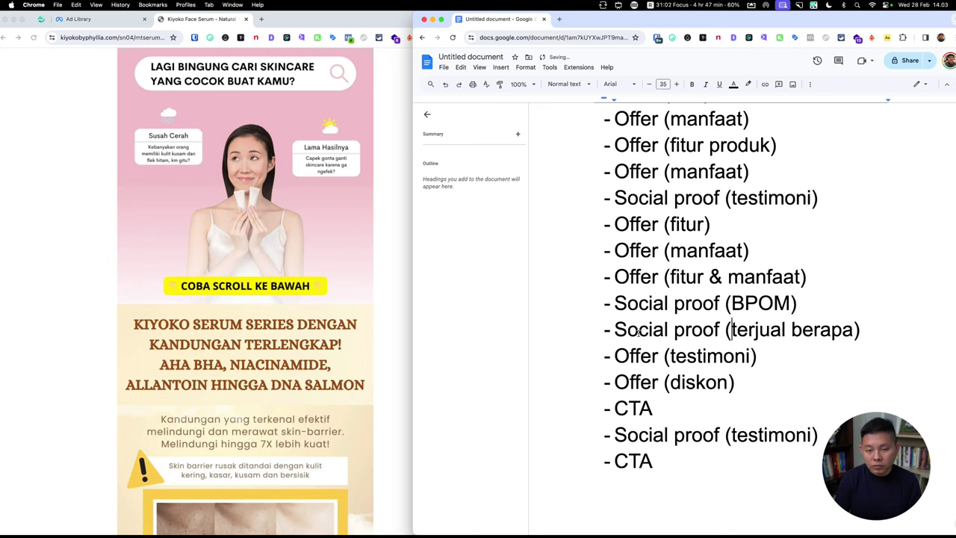
double_click(626, 356)
text(Soc)
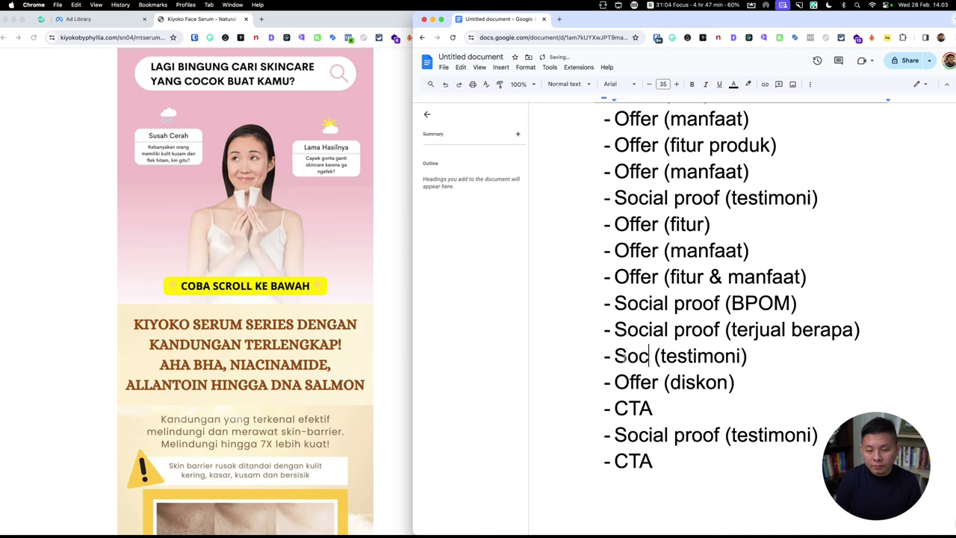
text(ial poro)
key(BackSpace)
key(BackSpace)
key(BackSpace)
text(roo)
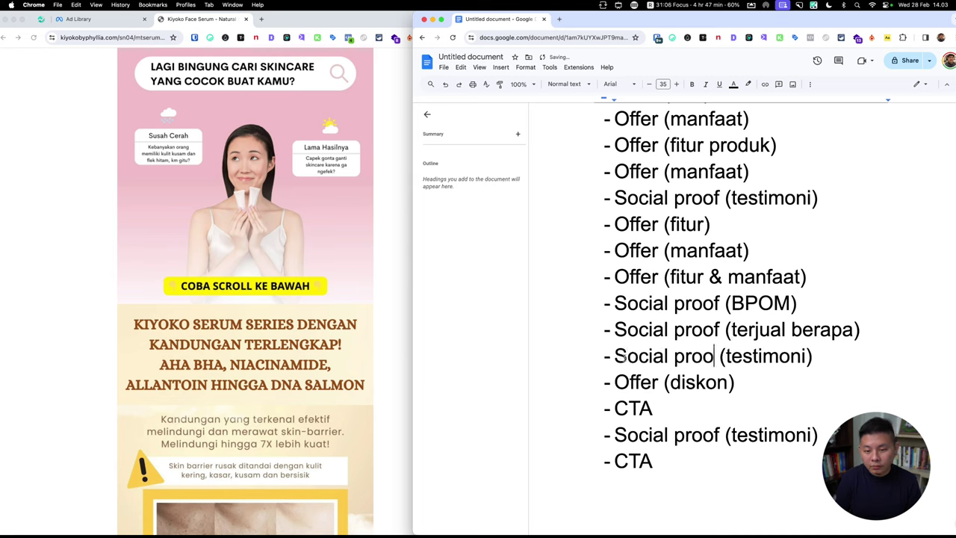
text(f)
scroll(647, 299, up, 1)
scroll(613, 268, up, 1)
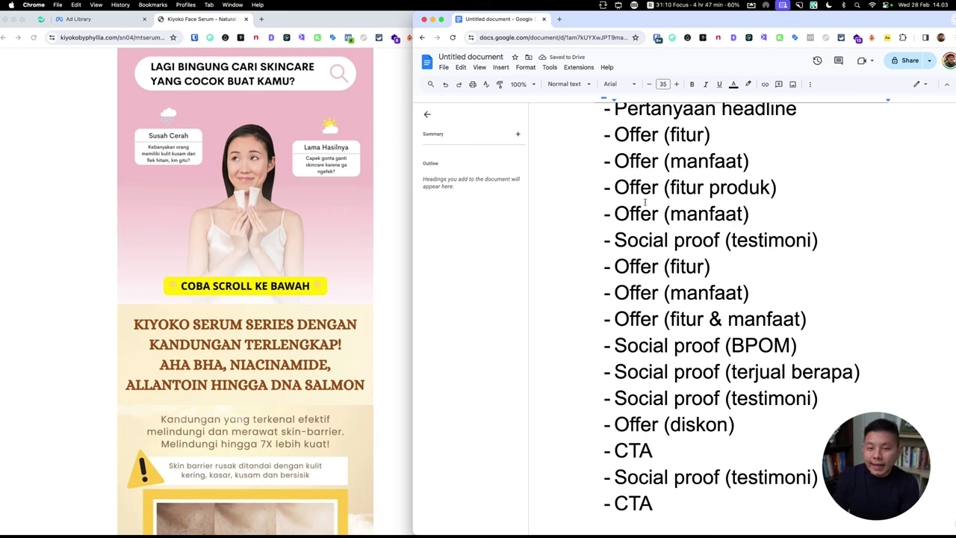
scroll(645, 202, up, 2)
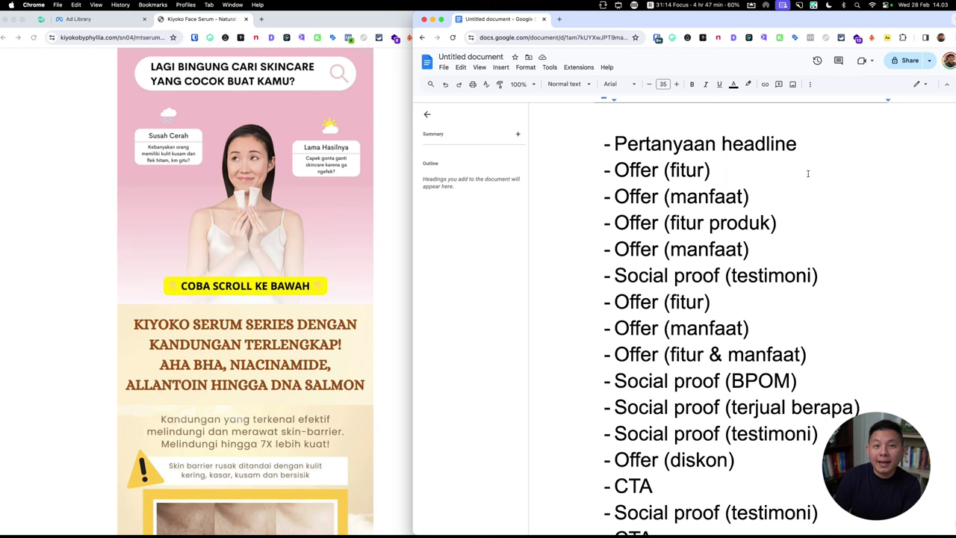
Step: Merge the outline Doc as a tab into the Kiyoko page window, then show that page full screen
double_click(259, 18)
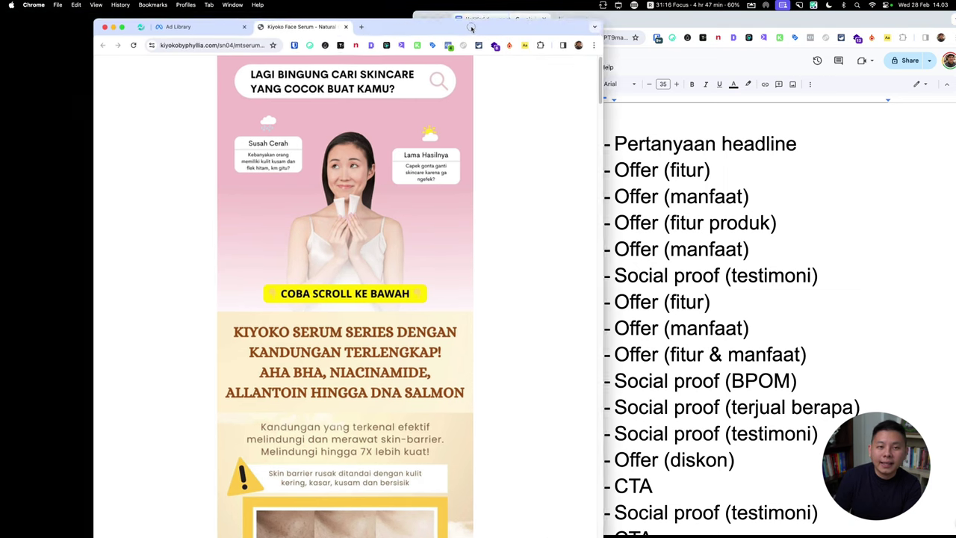
drag(564, 23, 563, 65)
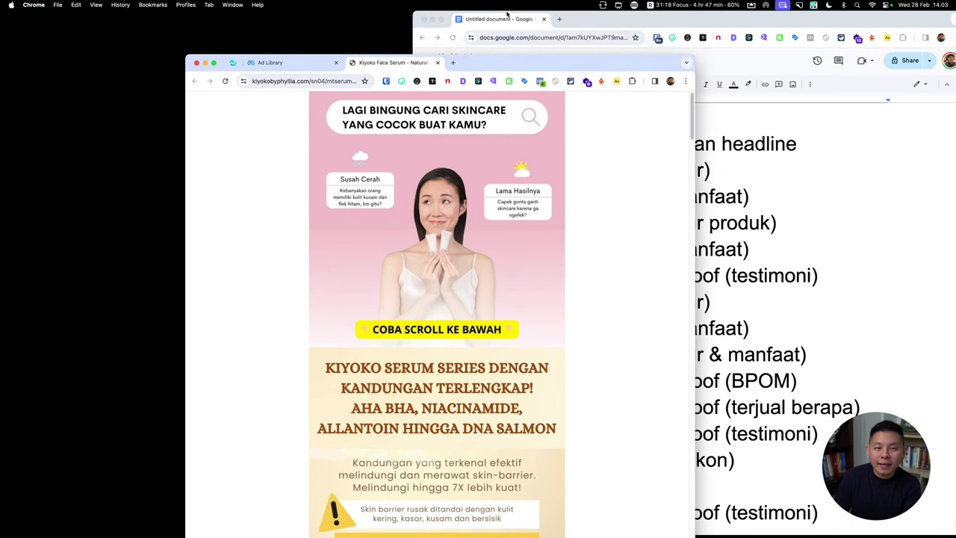
drag(507, 14, 274, 71)
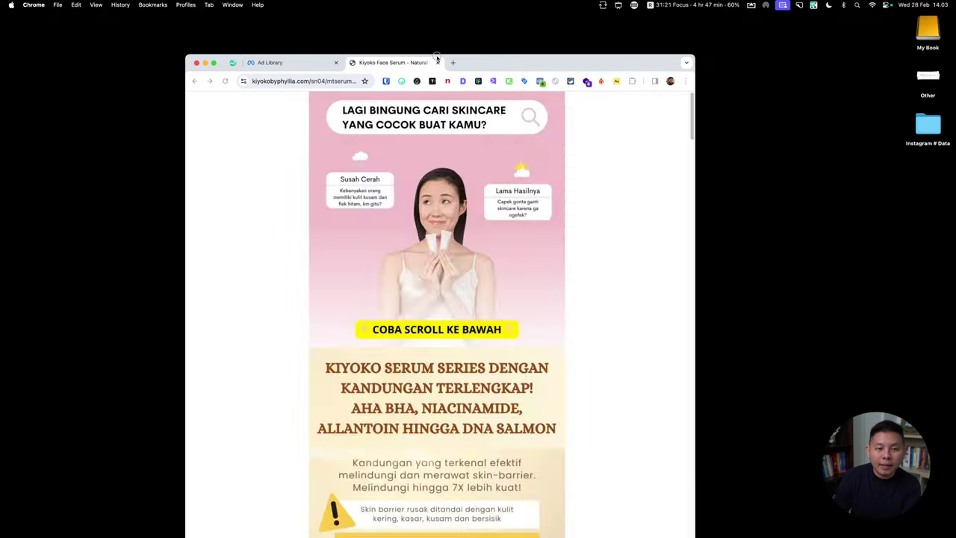
drag(274, 71, 493, 63)
click(360, 65)
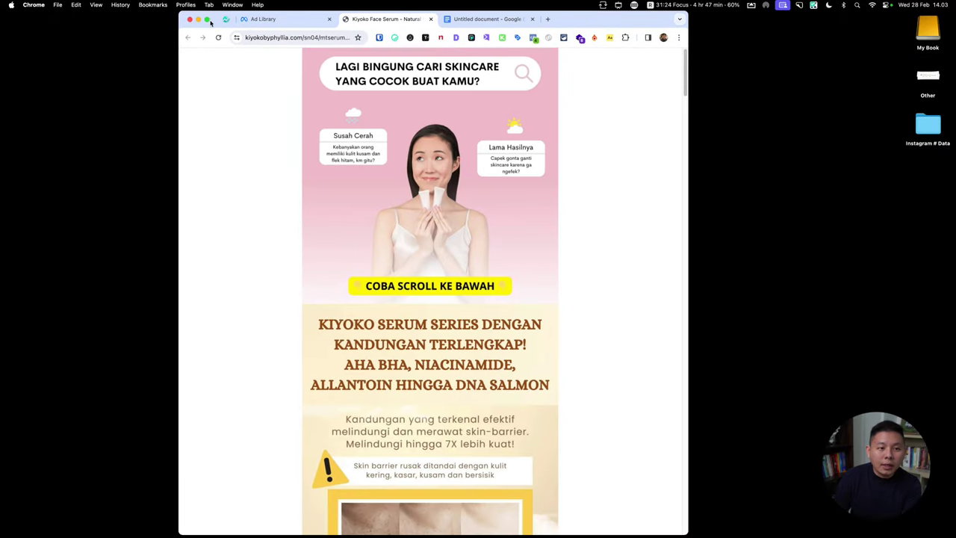
click(207, 20)
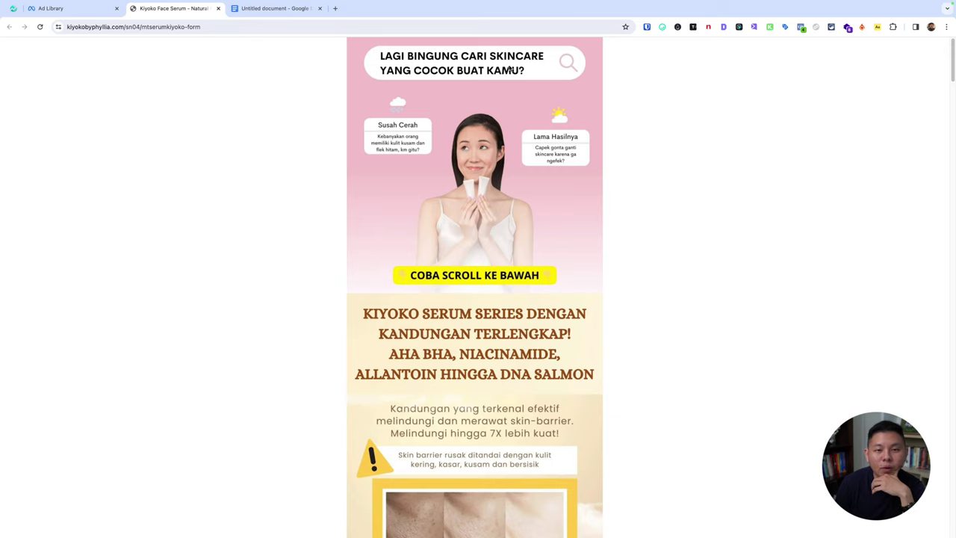
Step: Annotate the headline with a pink arrow and the suggestion 'Kulitmu'
key(super+shift+a)
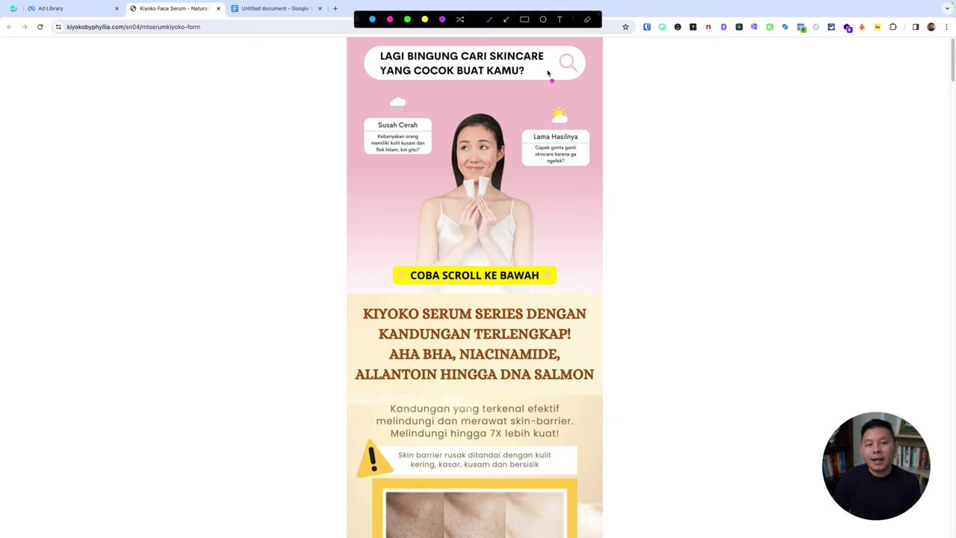
drag(608, 82, 535, 78)
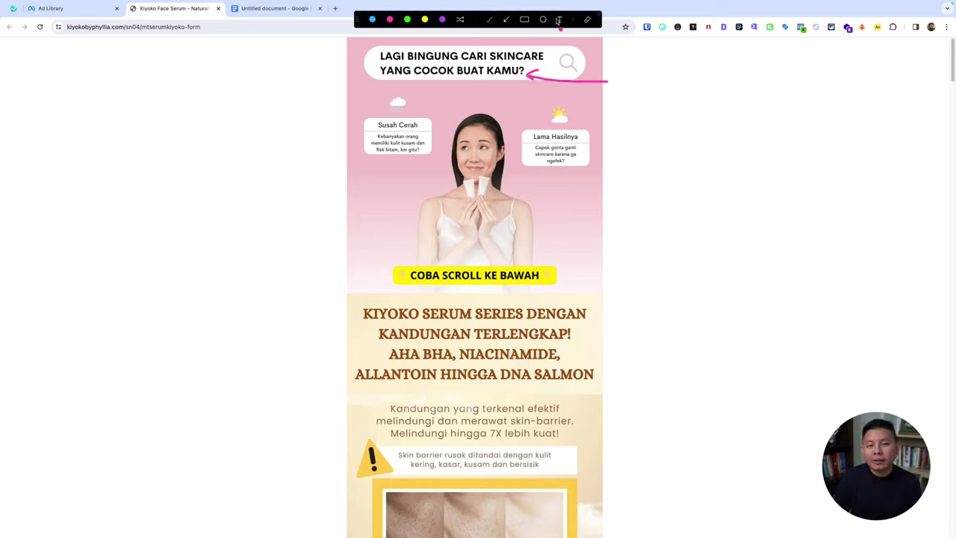
click(626, 63)
text(Kul)
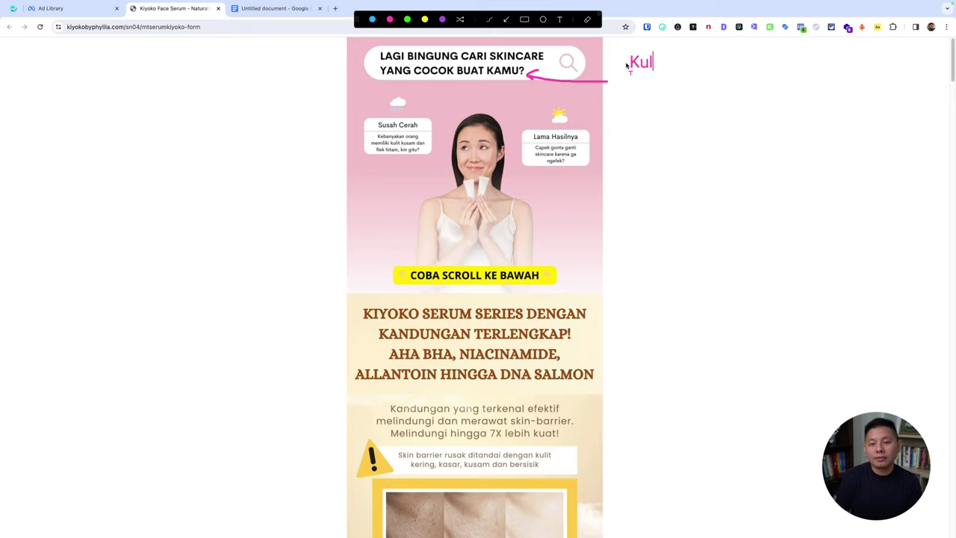
text(itmu)
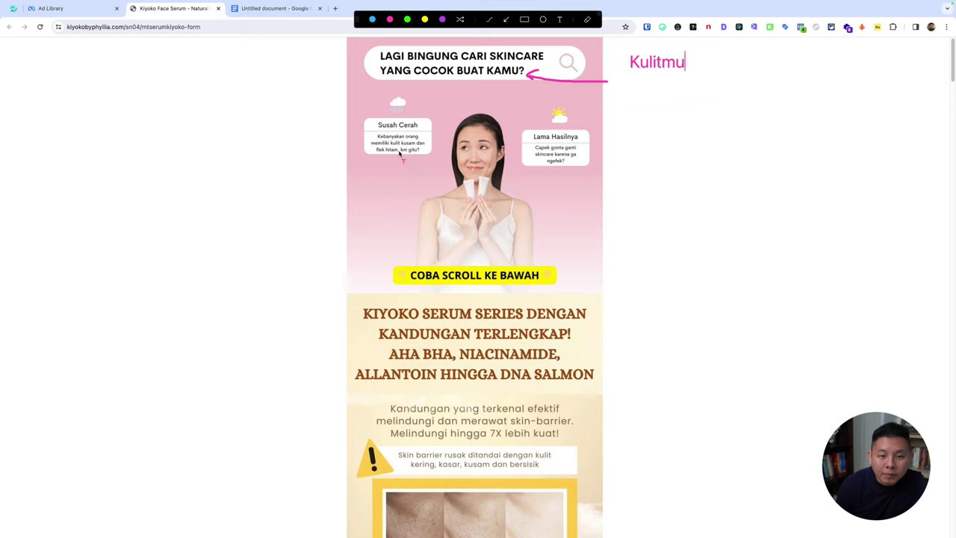
click(399, 155)
click(430, 191)
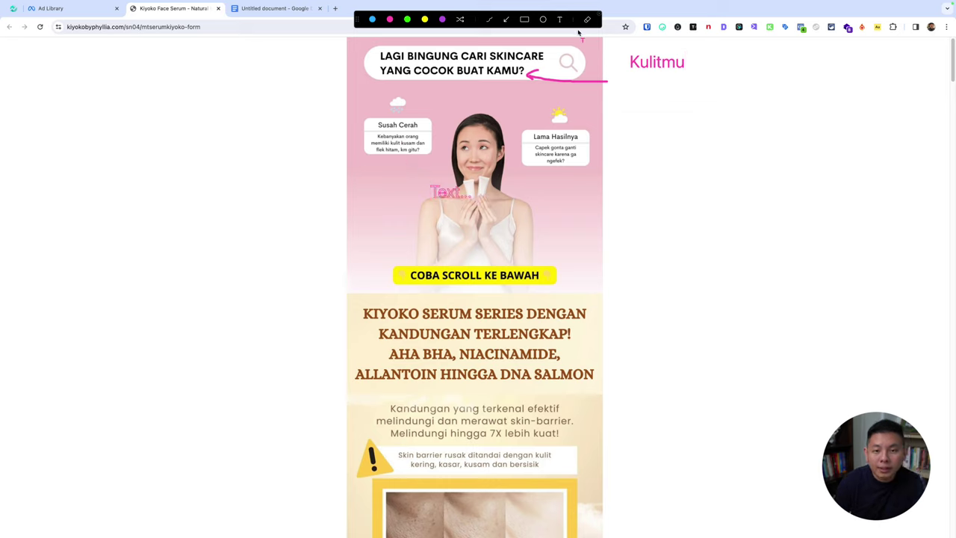
Step: Point a pink arrow at the Susah Cerah card, note 'Km juga gitu', then clear all markup
click(492, 20)
drag(256, 158, 303, 153)
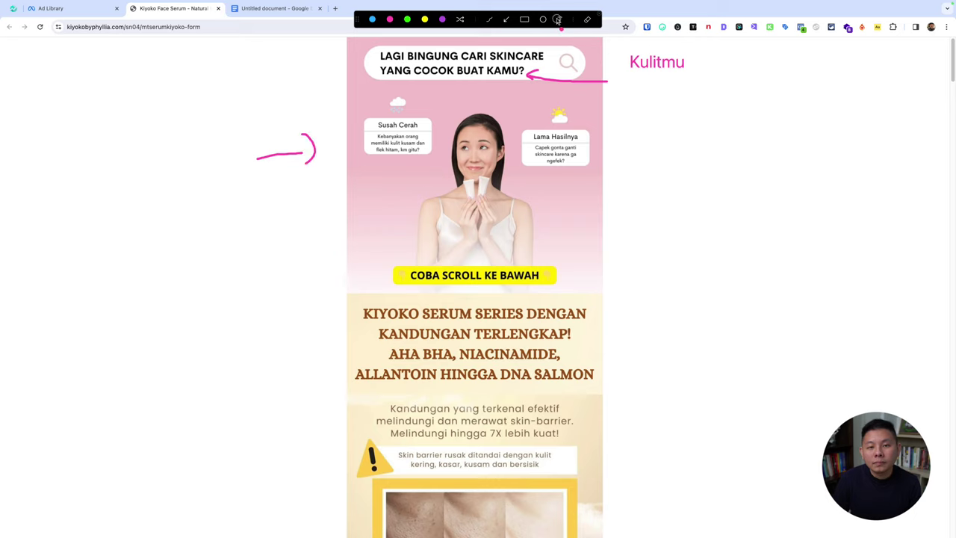
click(172, 203)
text(Km ju)
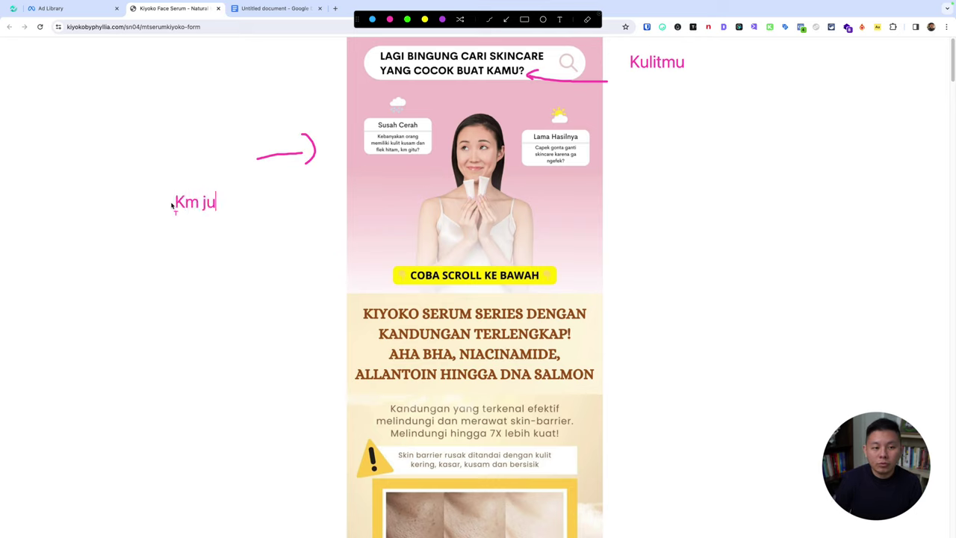
text(ga gitu?)
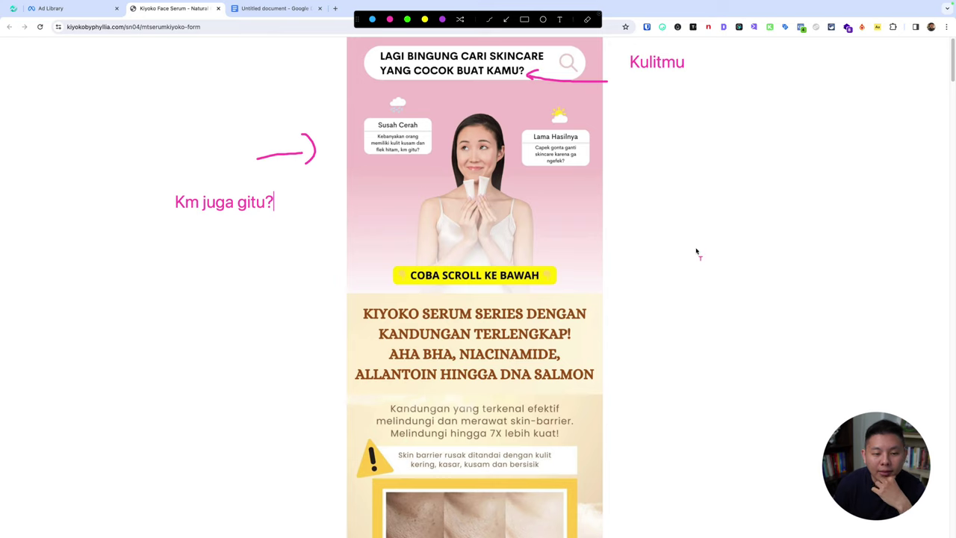
key(Escape)
Step: Add the pink text note 'yang Lebih Lengkap' beside the serum headline's TERLENGKAP!
scroll(613, 219, down, 3)
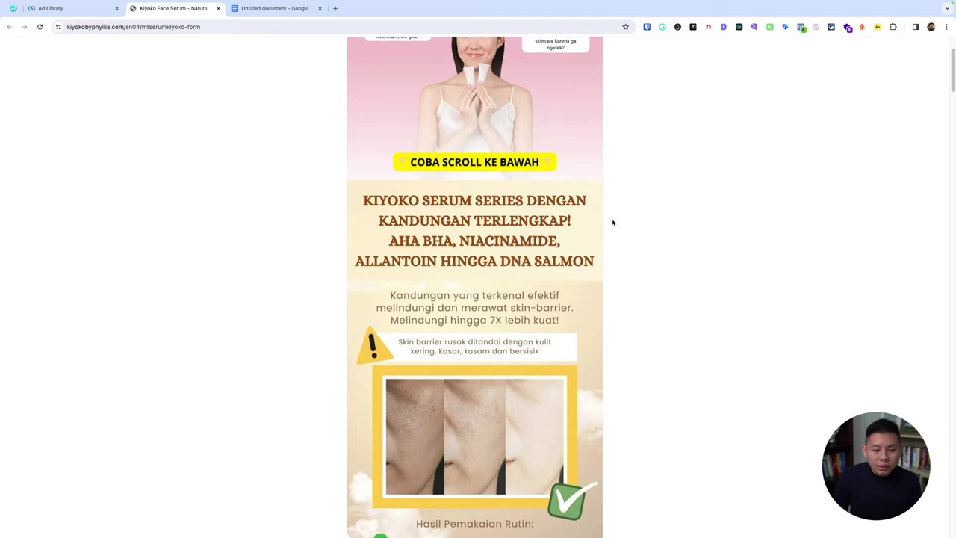
scroll(612, 222, down, 1)
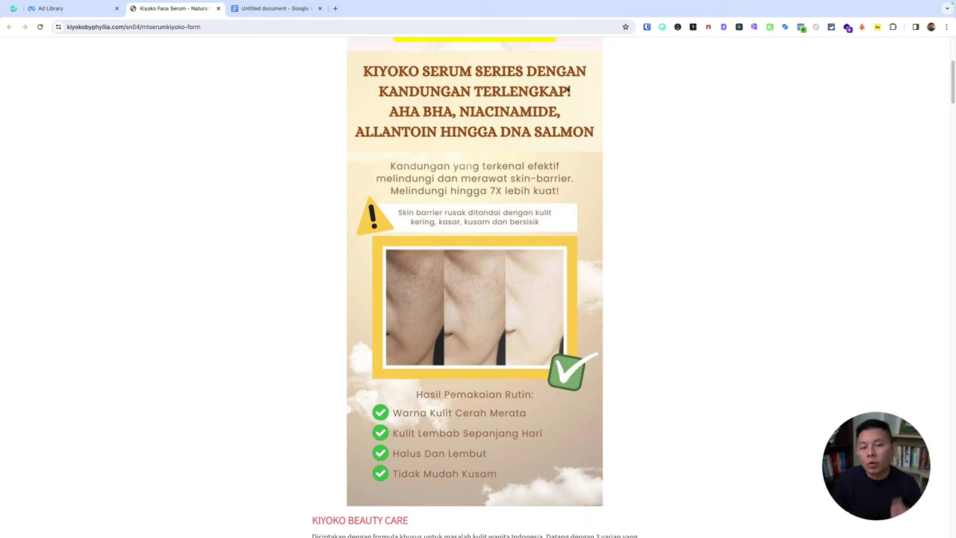
key(alt+shift+a)
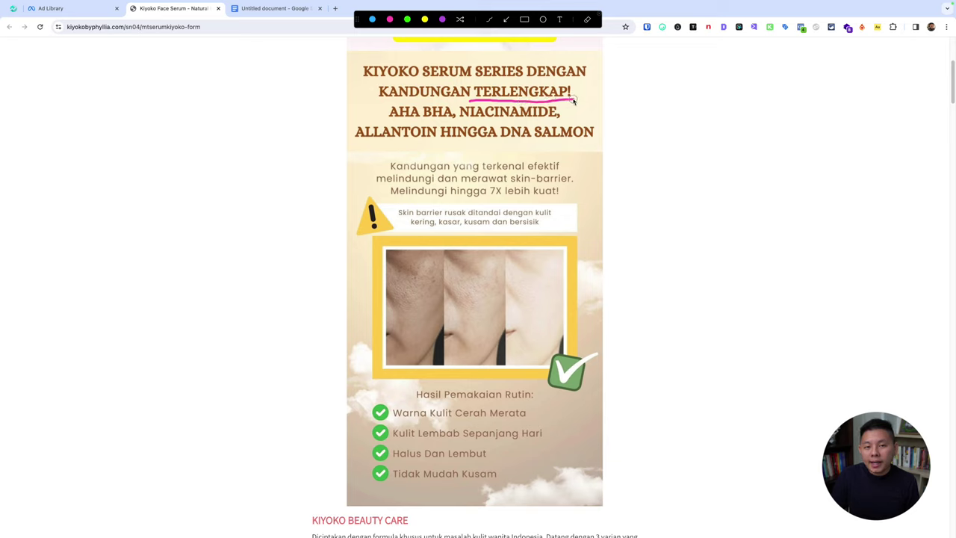
click(559, 20)
click(616, 96)
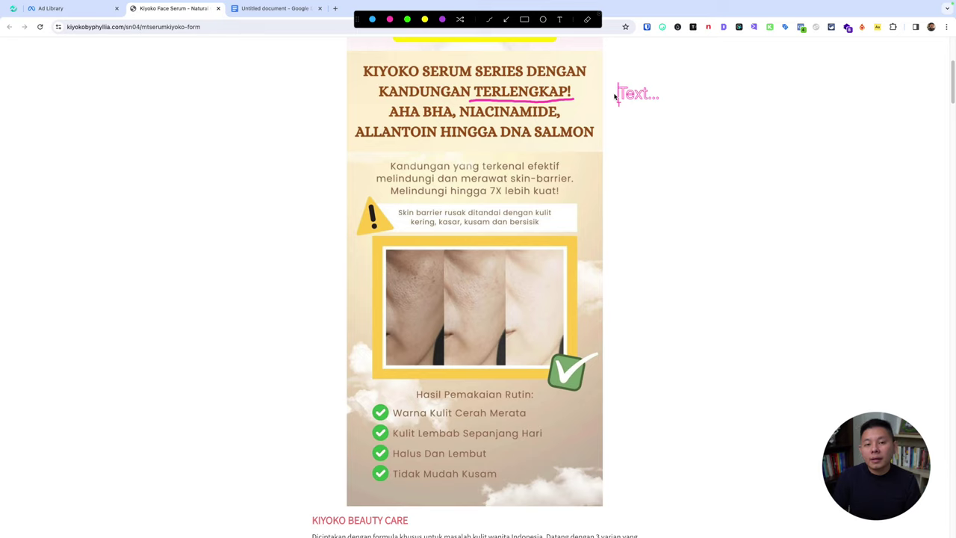
text(yang Lebih Lengk)
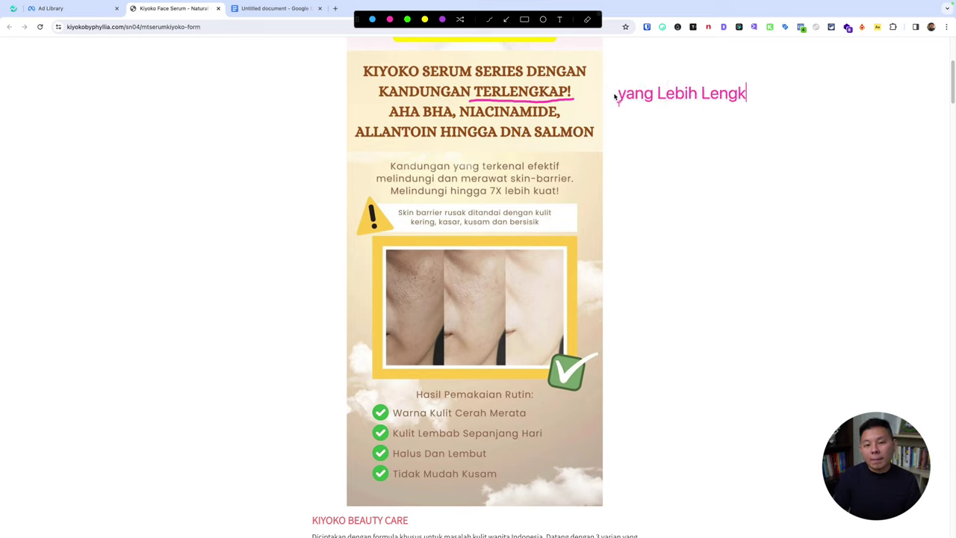
text(ap)
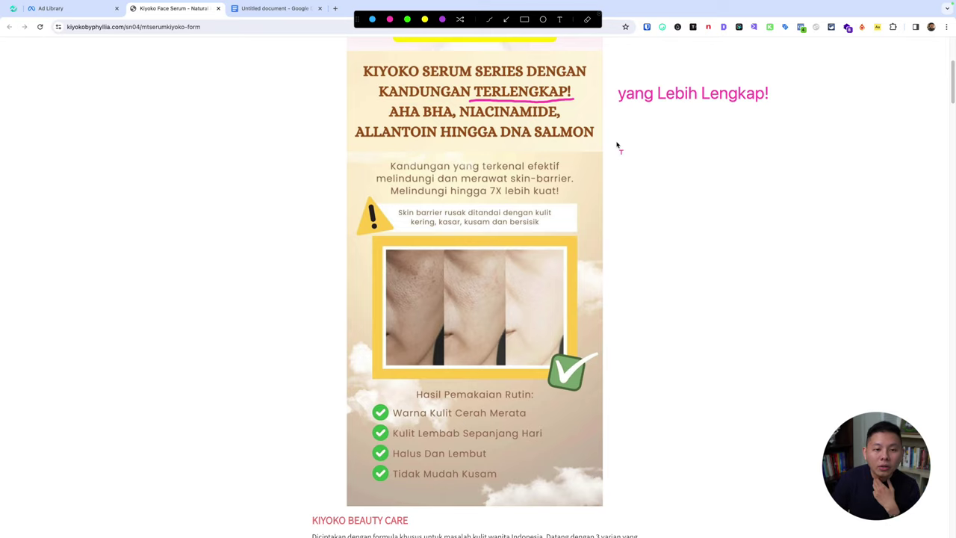
Step: Open a new tab, type 'alantoin', then close it to clear the markup
click(335, 8)
text(alant)
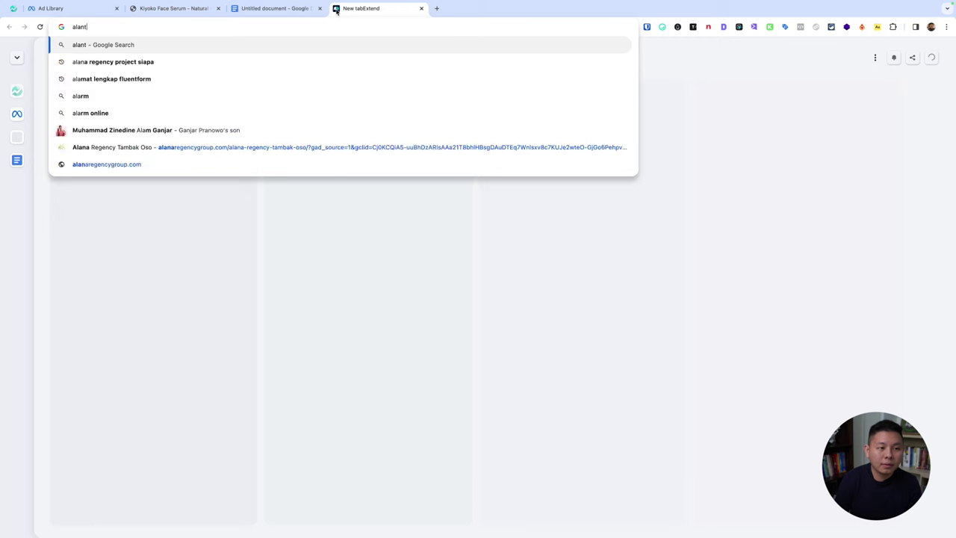
text(oin)
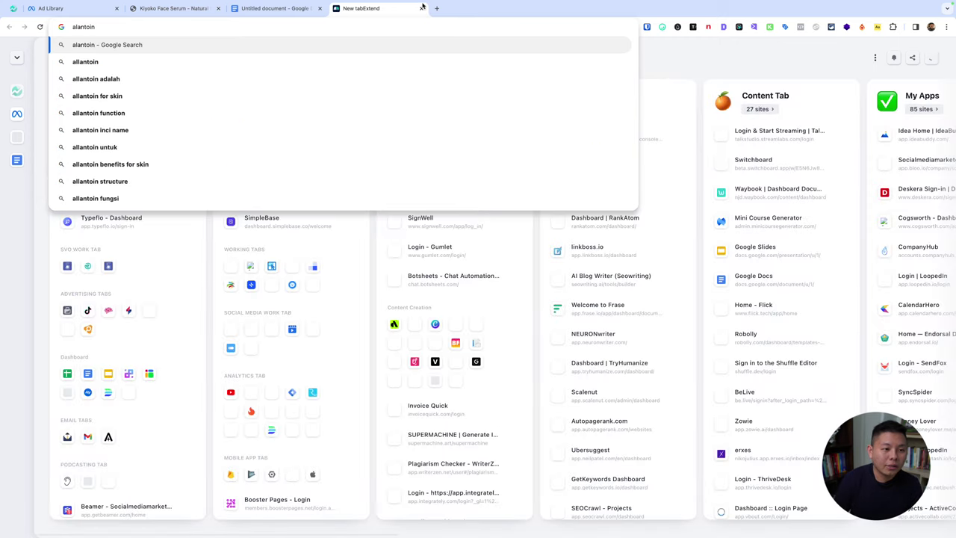
click(421, 8)
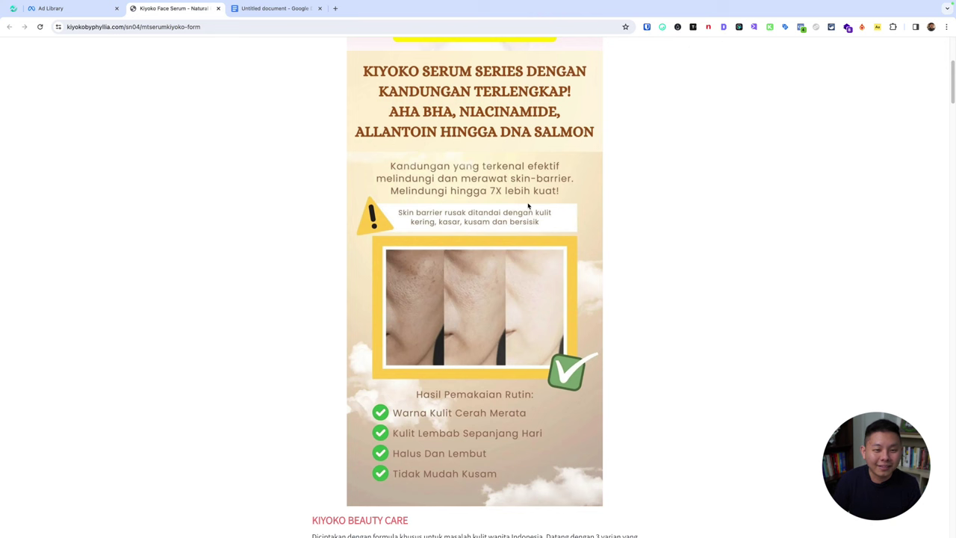
Step: Write the pink note 'Kandungan yang terkenal efektif melindungin & merawat skin-barrier hingga 7x lebih kuat!' beside the graphic
scroll(528, 205, down, 2)
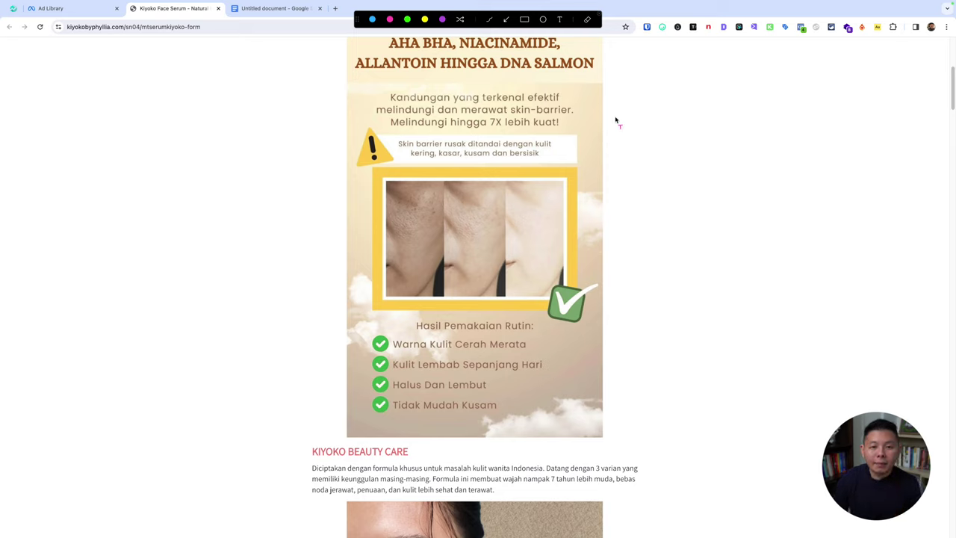
click(646, 109)
text(Kandun)
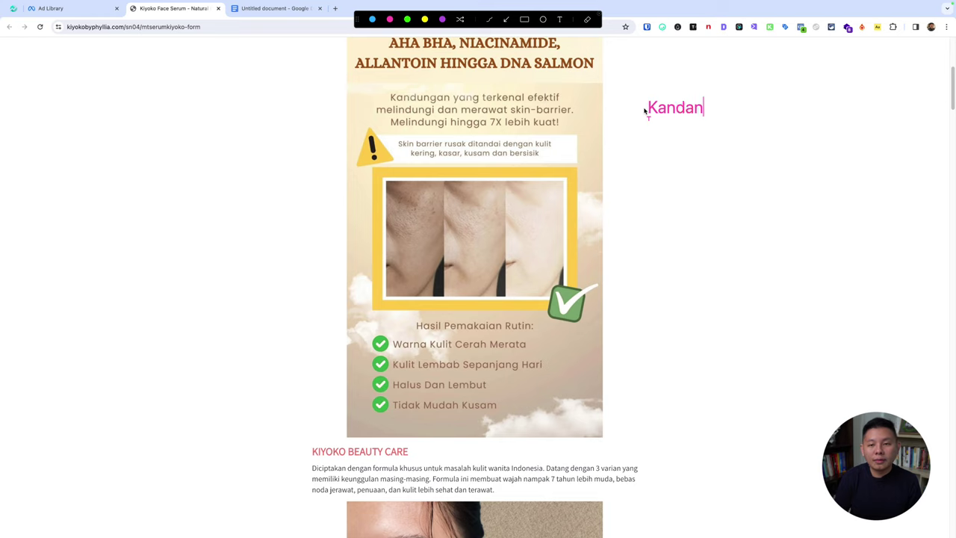
text(gan yang terkenal e)
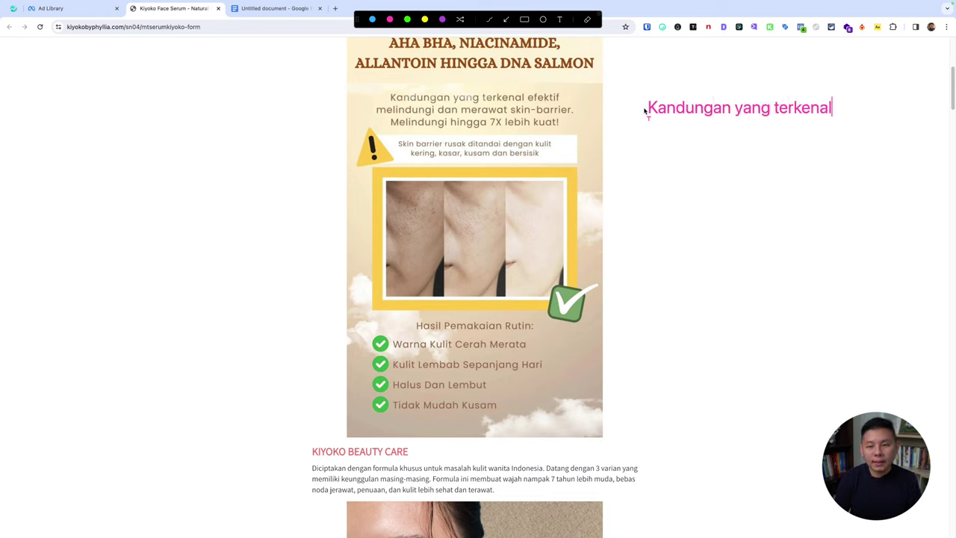
text(fektif mel)
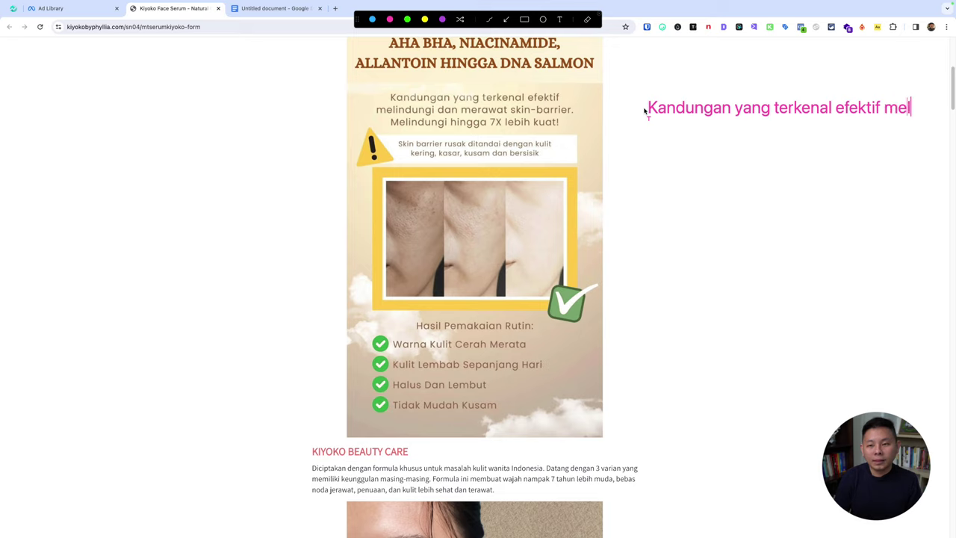
text(indaun)
key(BackSpace)
key(BackSpace)
key(BackSpace)
text(dungin & )
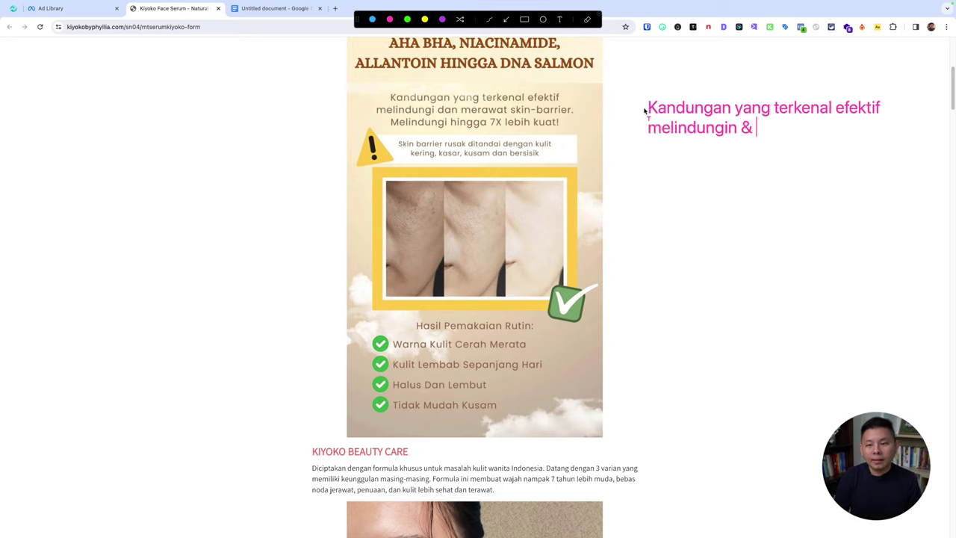
text(merawat s)
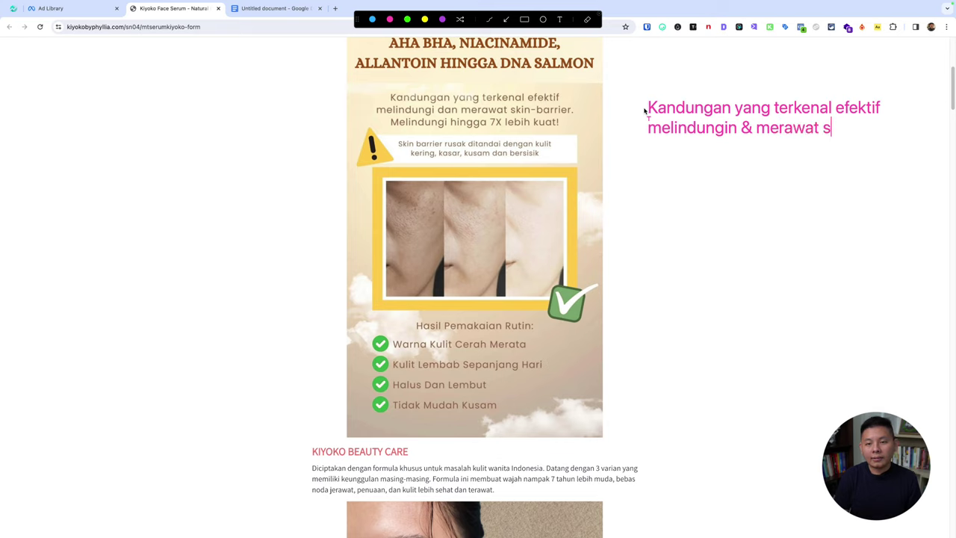
text(kin-barrier)
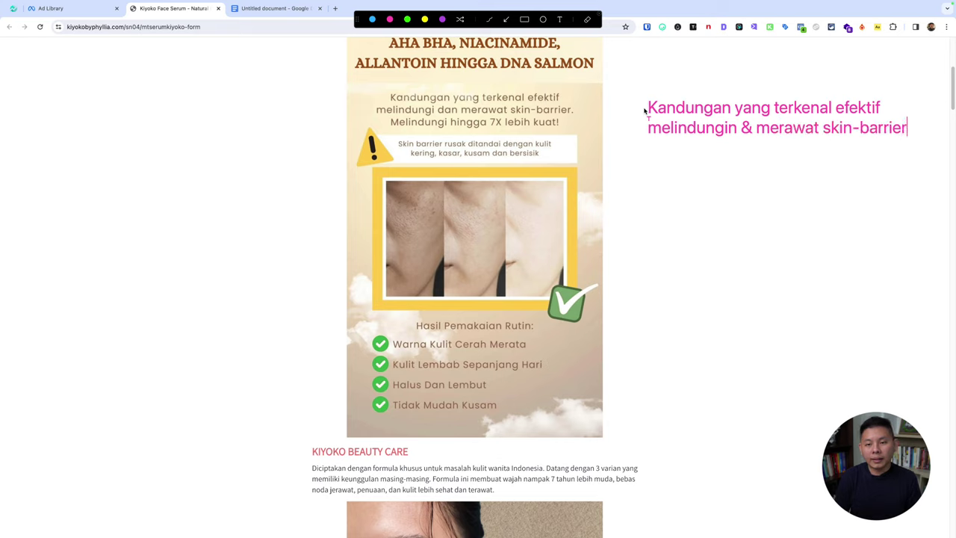
text( hingga 7)
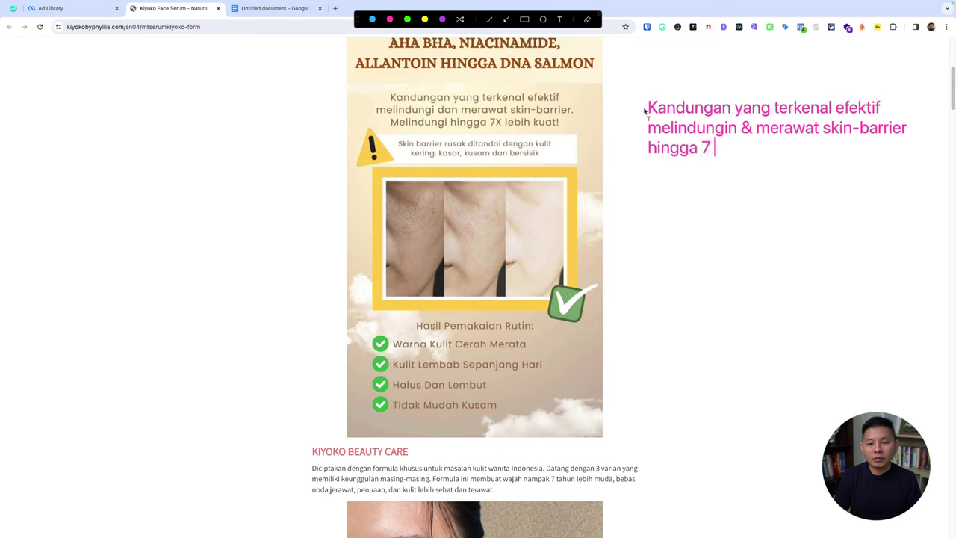
text( x)
key(BackSpace)
key(BackSpace)
text(x lebih ku)
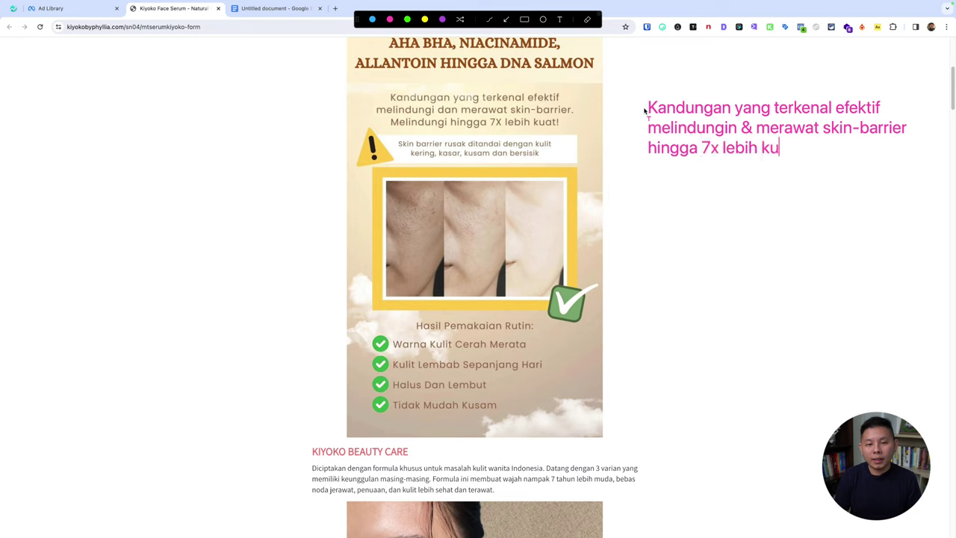
text(at.)
text(!)
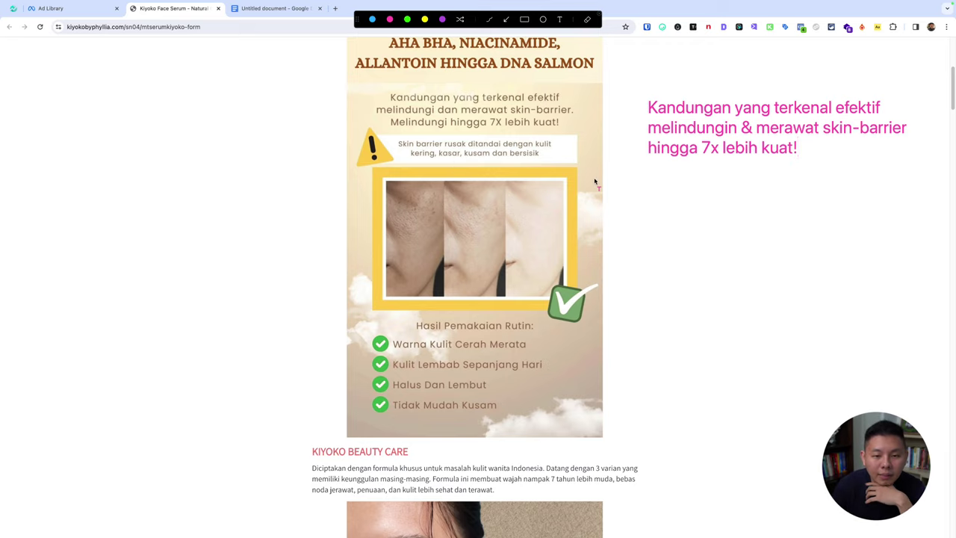
Step: Scroll past the KIYOKO BEAUTY CARE paragraph and 'Dapatkan Kulit Cerah' image to the Testimoni Serum carousel
scroll(670, 254, down, 3)
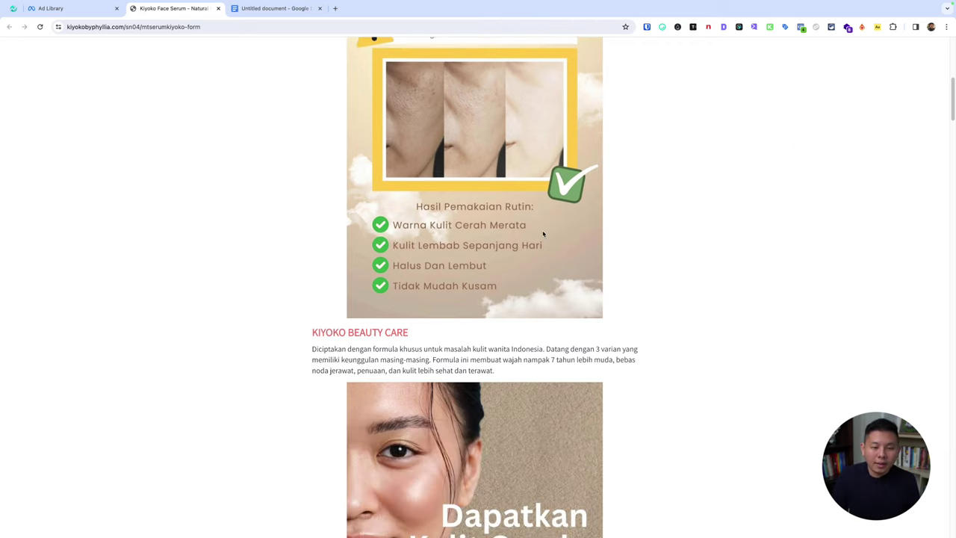
scroll(429, 192, down, 2)
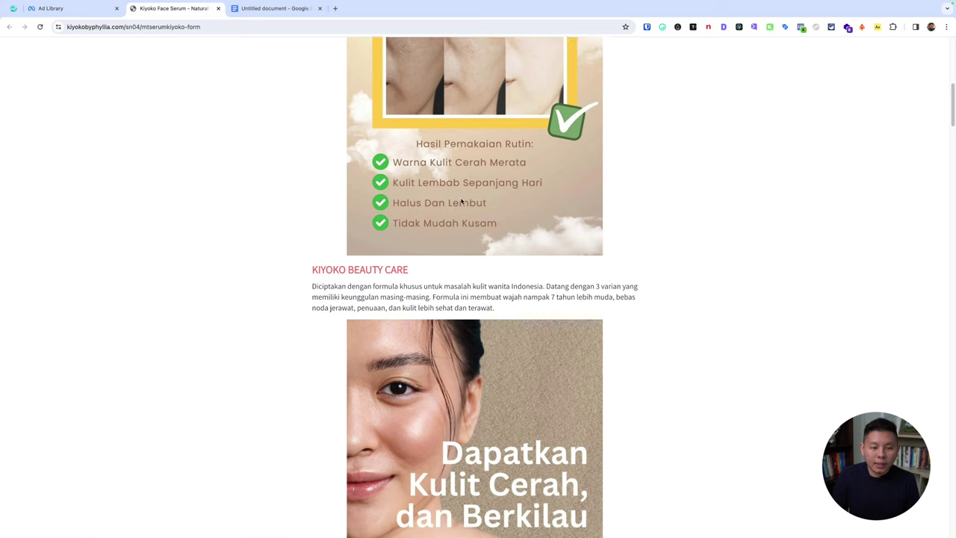
scroll(428, 192, down, 2)
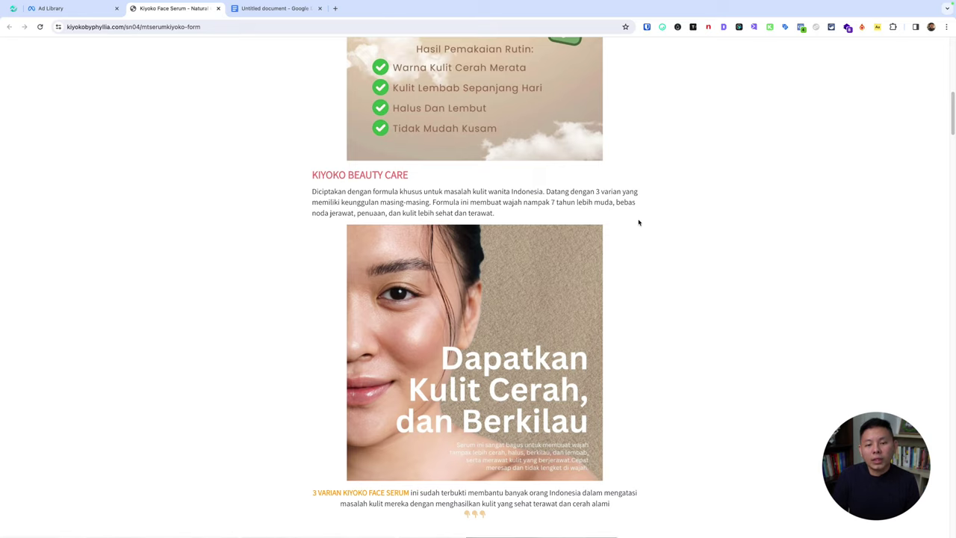
scroll(635, 217, down, 3)
scroll(641, 229, down, 1)
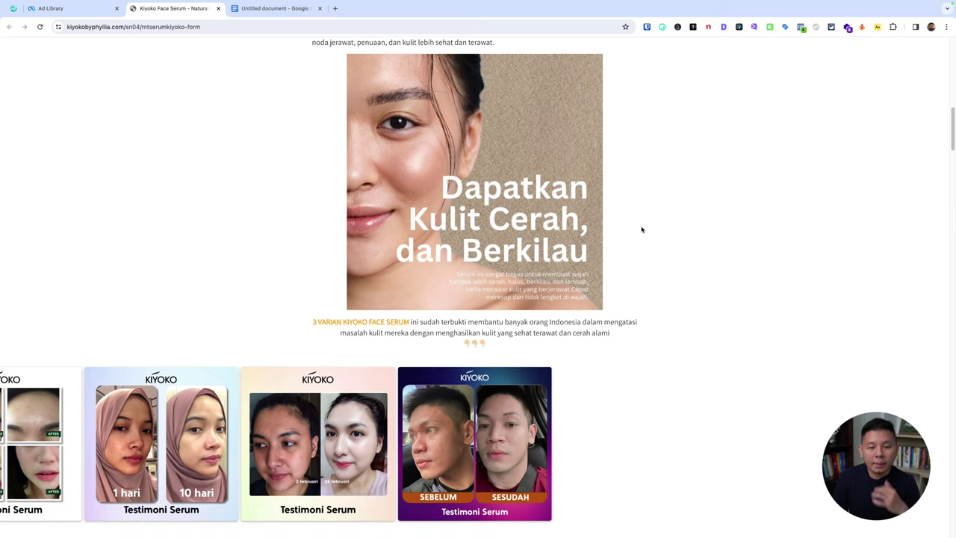
scroll(639, 231, down, 3)
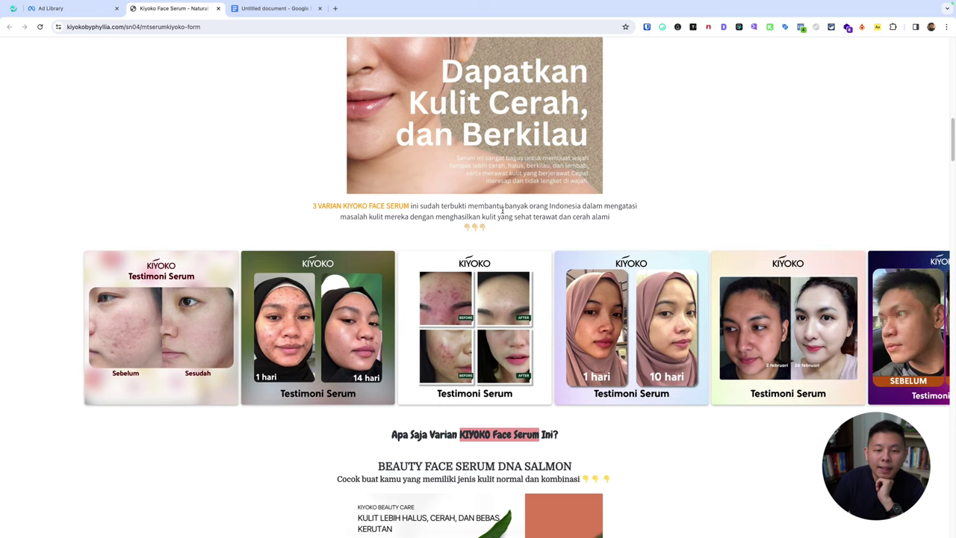
Step: Highlight 'banyak', the 3 VARIAN KIYOKO FACE SERUM paragraph and a variant heading while reviewing
drag(505, 205, 525, 206)
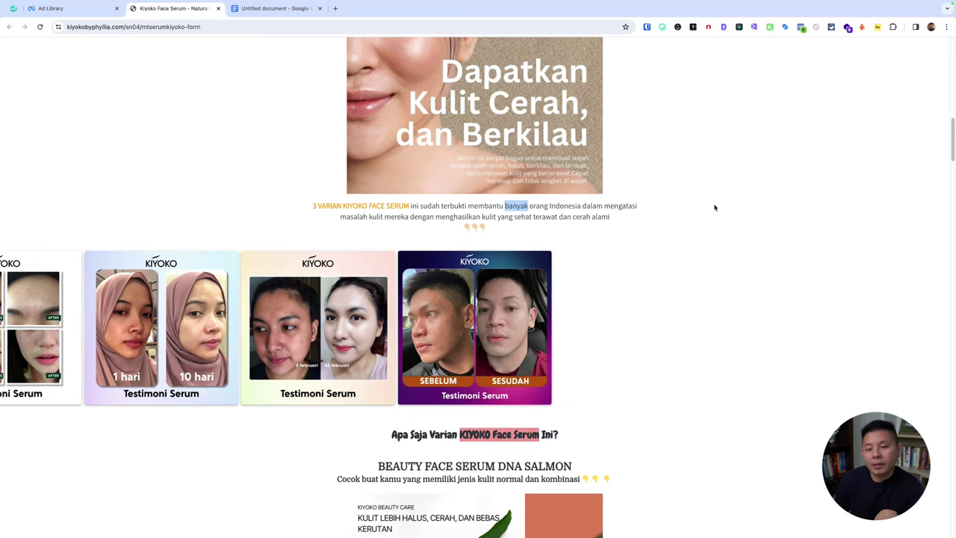
triple_click(532, 204)
double_click(534, 205)
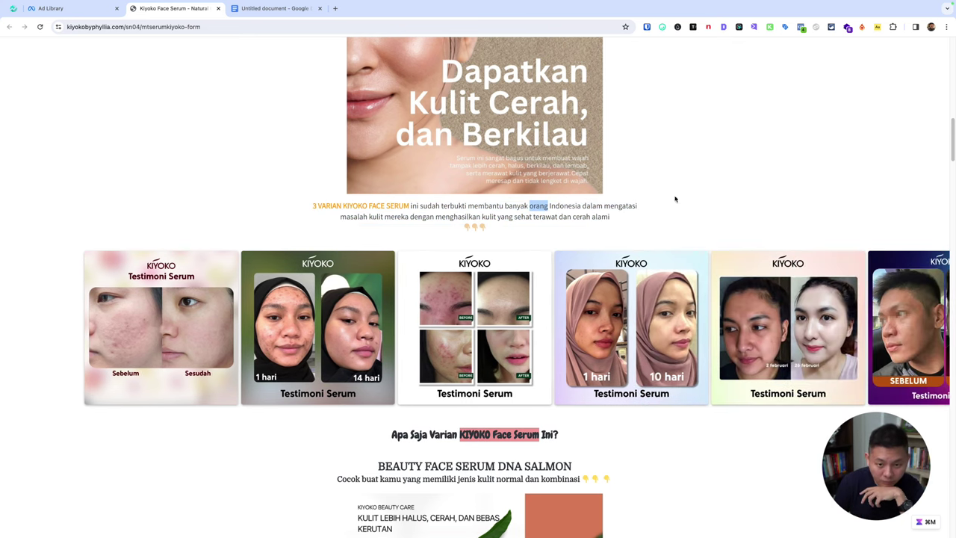
scroll(688, 206, down, 1)
scroll(687, 206, down, 4)
scroll(688, 206, down, 1)
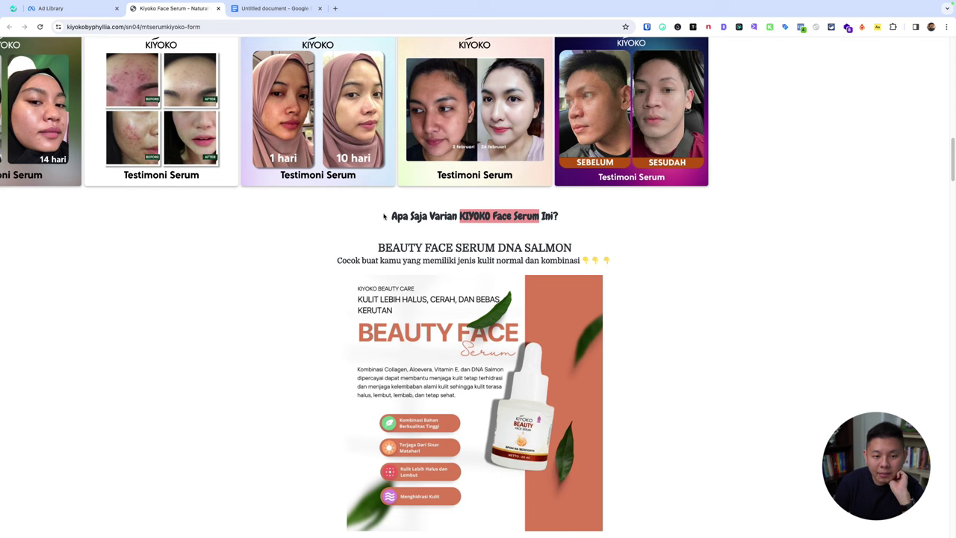
drag(383, 216, 572, 245)
click(572, 245)
Step: Select the 'Apa Saja Varian KIYOKO Face Serum' heading, then deselect it
scroll(627, 262, down, 1)
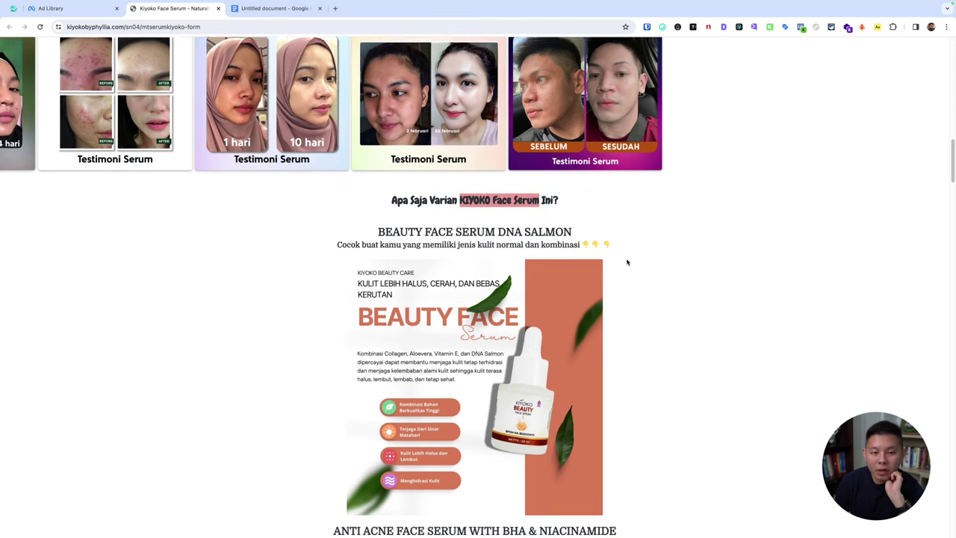
scroll(628, 262, down, 2)
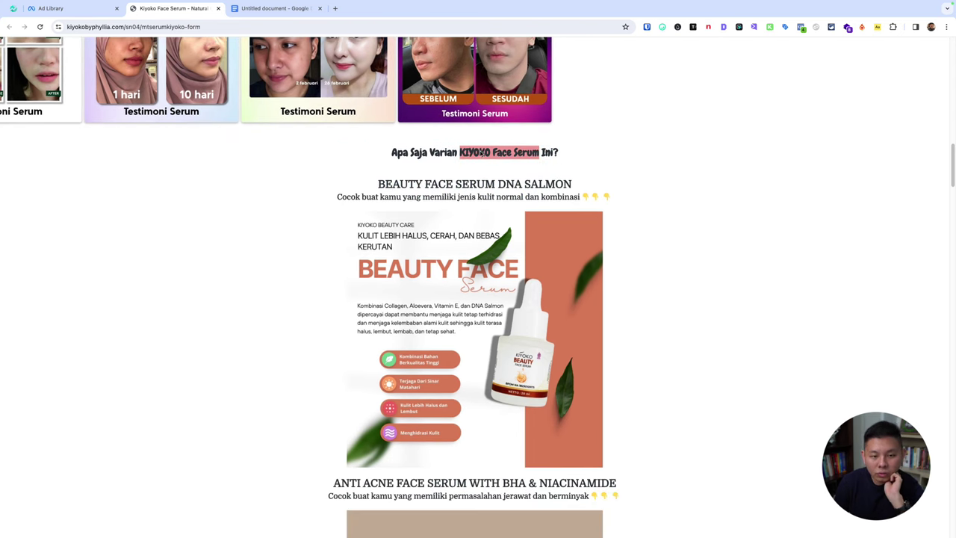
drag(385, 152, 546, 153)
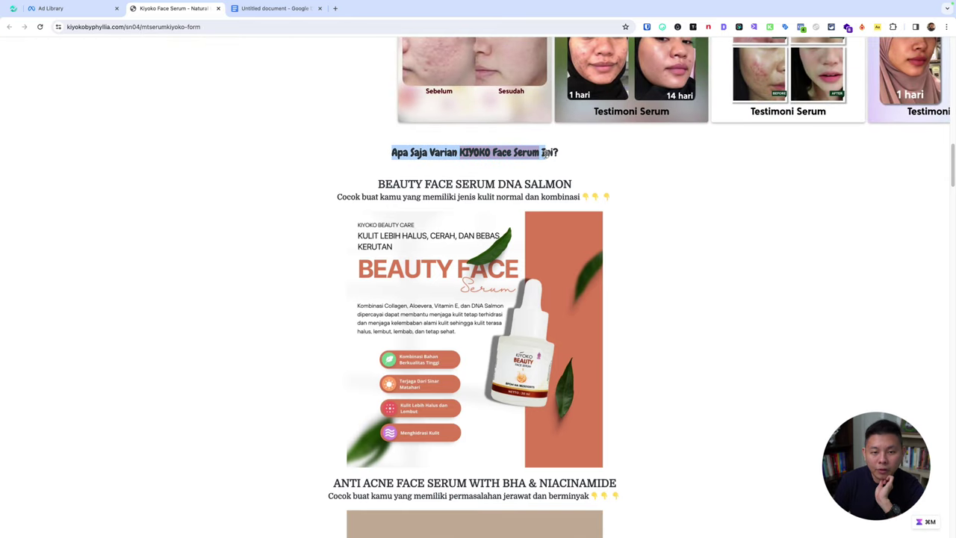
scroll(546, 153, up, 2)
scroll(548, 155, up, 10)
scroll(550, 156, down, 8)
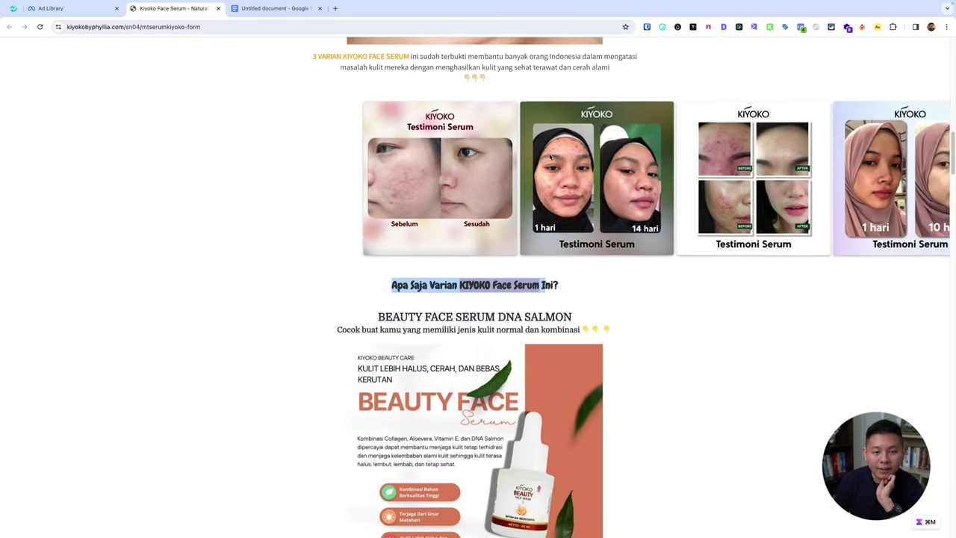
scroll(615, 267, down, 5)
scroll(718, 238, up, 2)
click(718, 238)
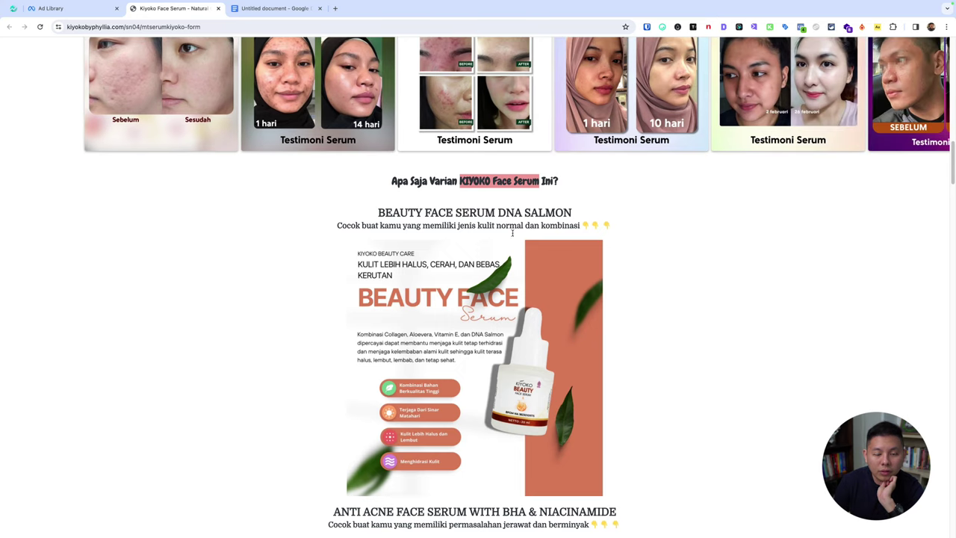
Step: Select the 'Kenapa Harus Kiyoko Serum?' heading and then the 'Bersertifikat BPOM' benefit line
scroll(664, 241, down, 5)
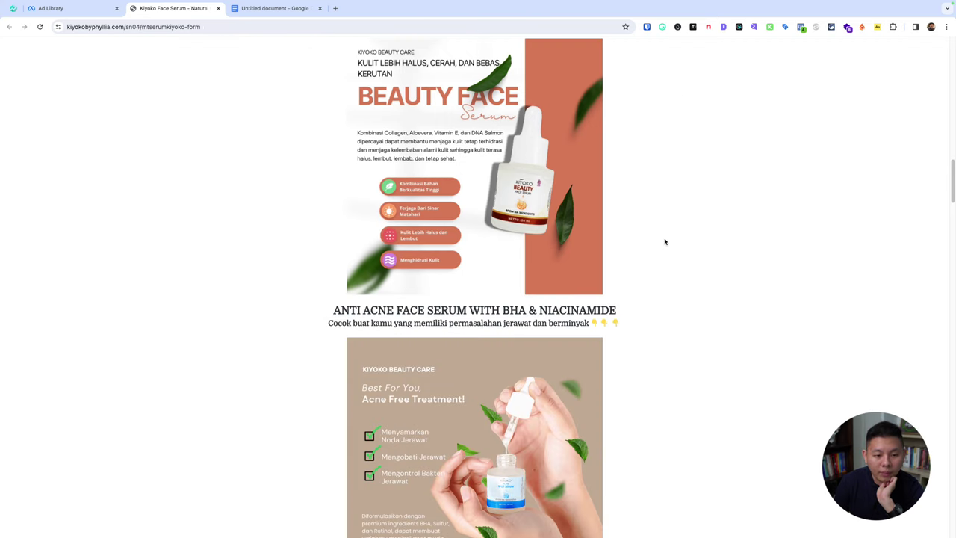
scroll(665, 242, down, 5)
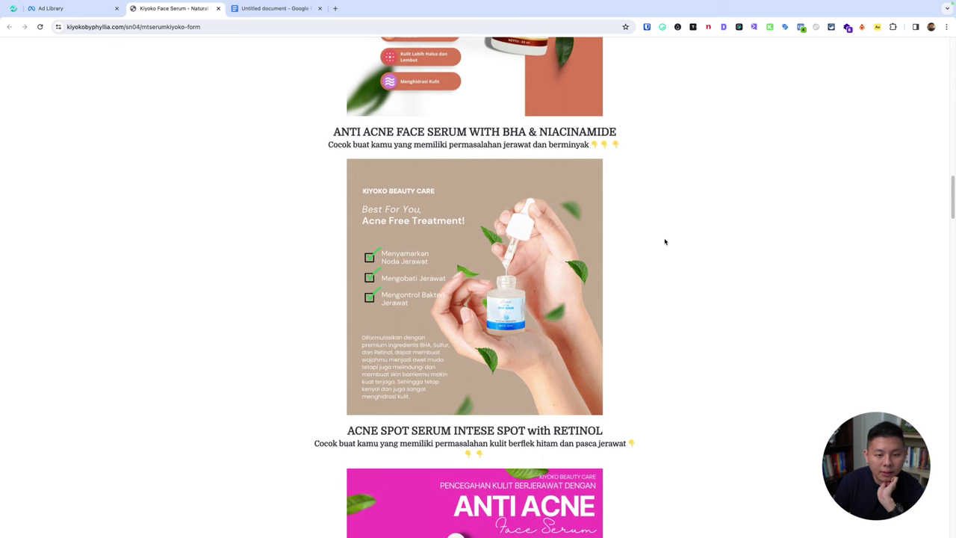
scroll(662, 240, down, 4)
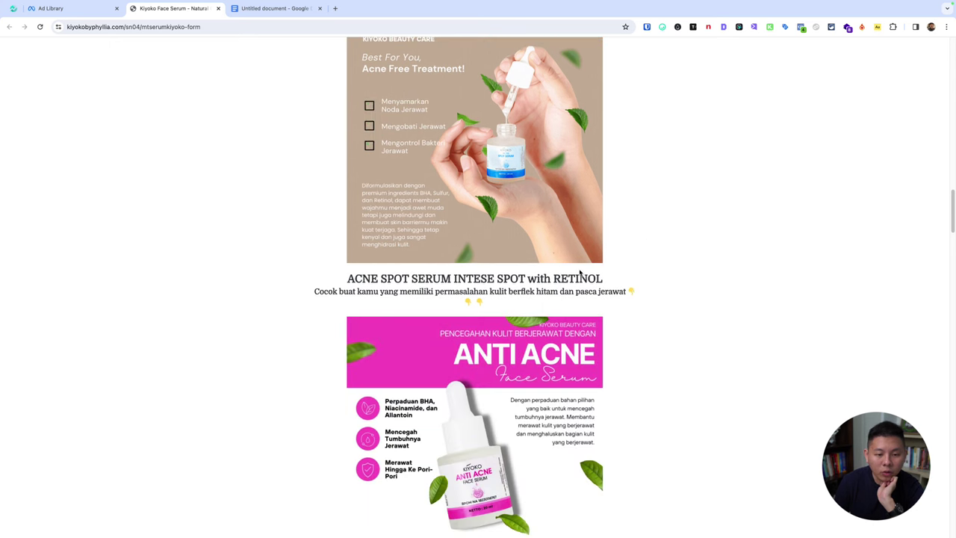
scroll(657, 271, down, 4)
scroll(657, 272, down, 4)
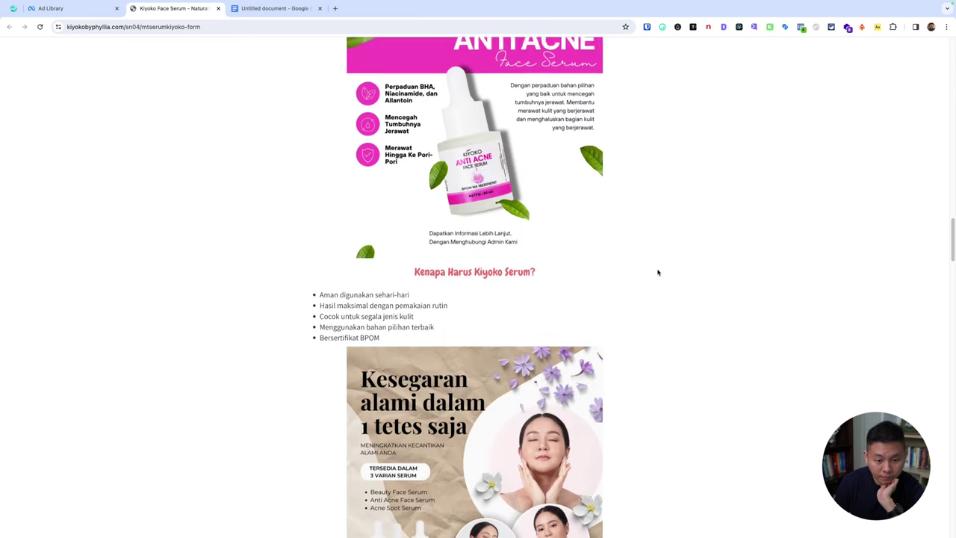
scroll(657, 272, down, 1)
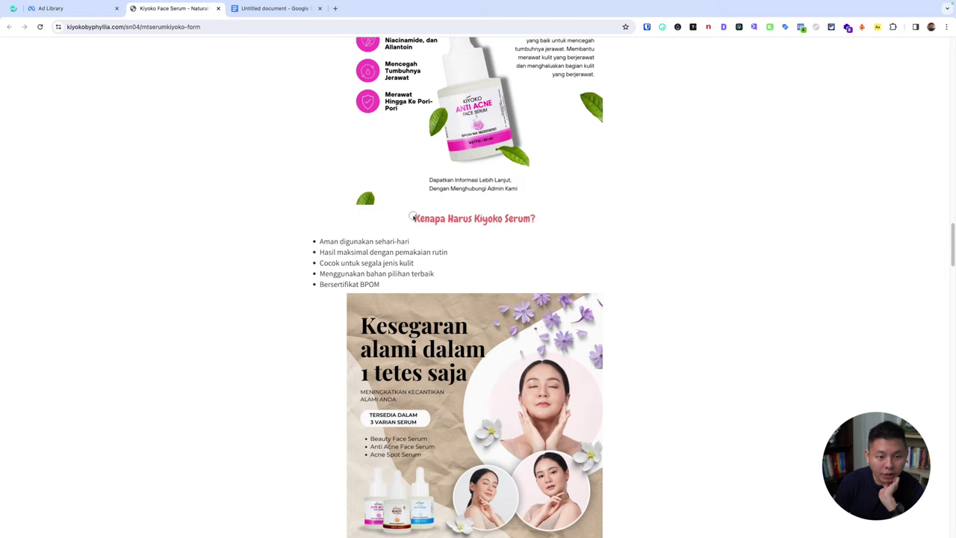
drag(412, 217, 560, 216)
click(613, 285)
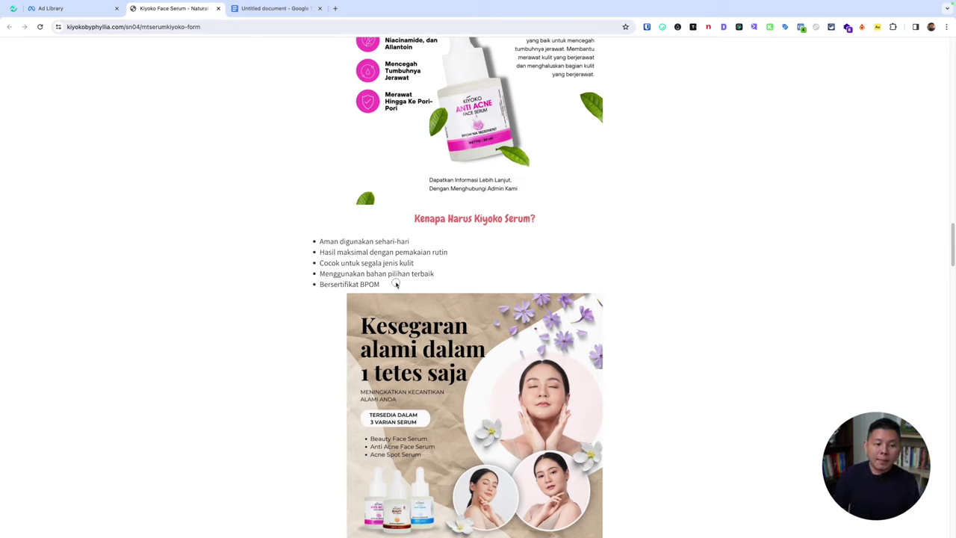
drag(396, 283, 317, 285)
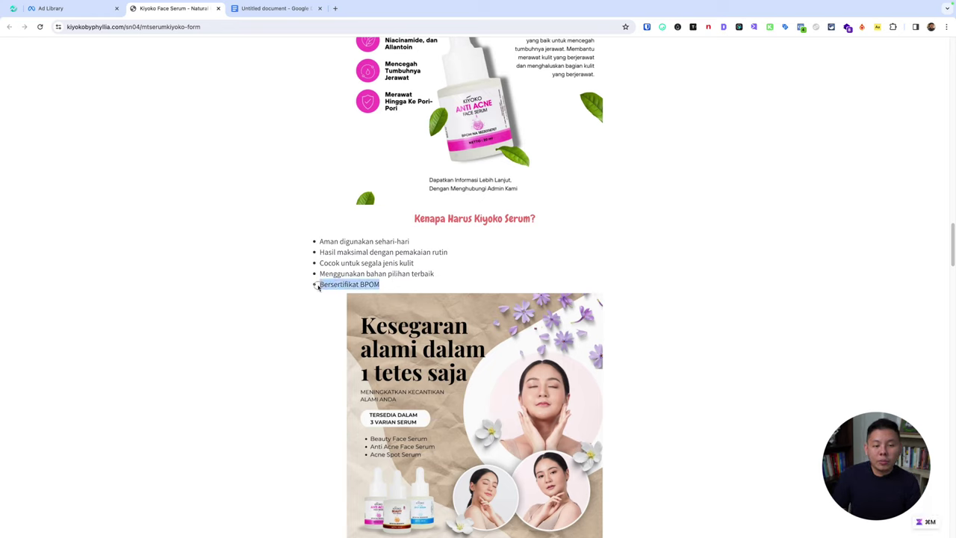
key(super+alt+a)
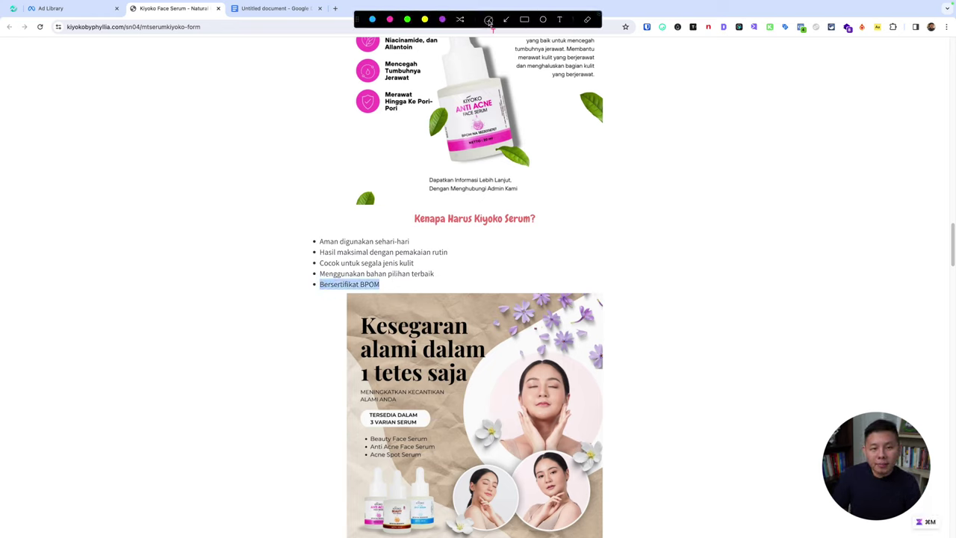
drag(310, 292, 295, 247)
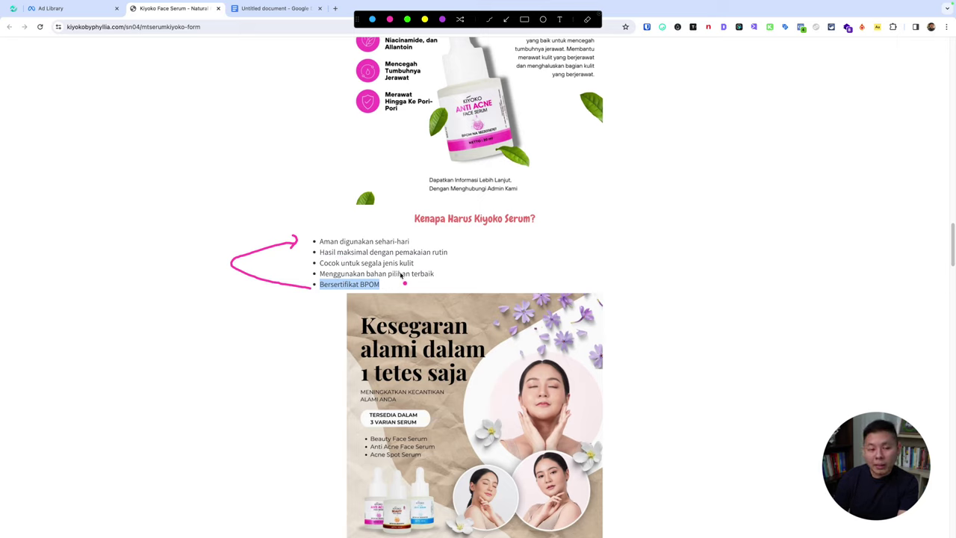
drag(316, 248, 338, 250)
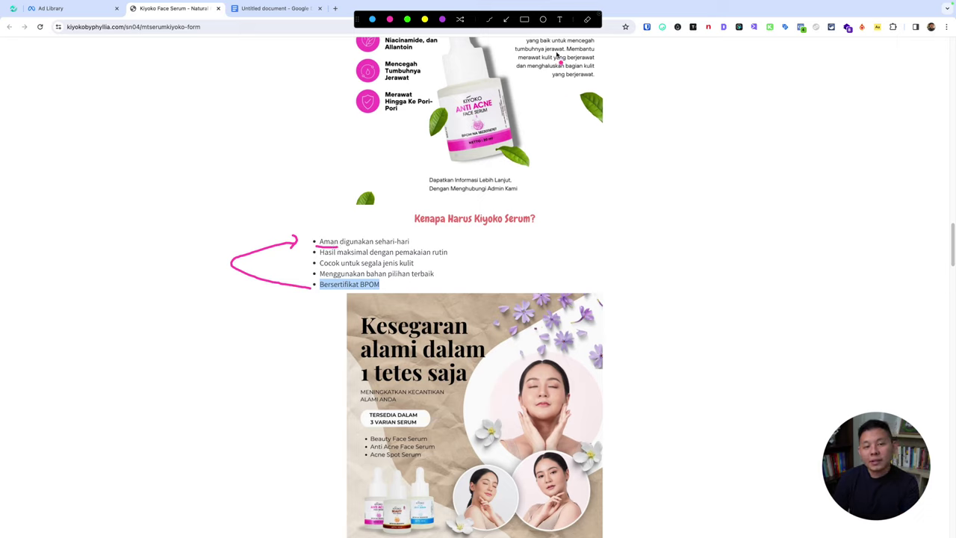
click(524, 247)
text(Bersertifi)
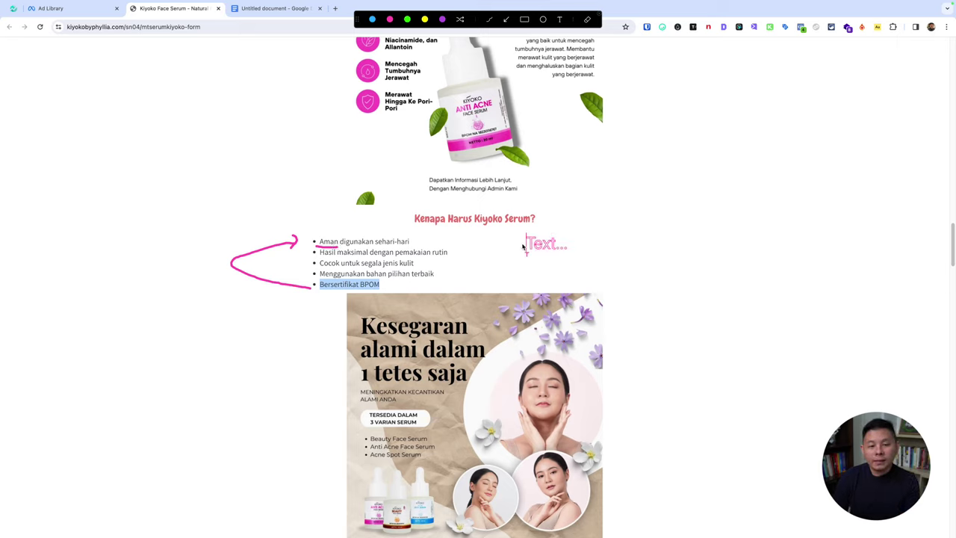
text(kat)
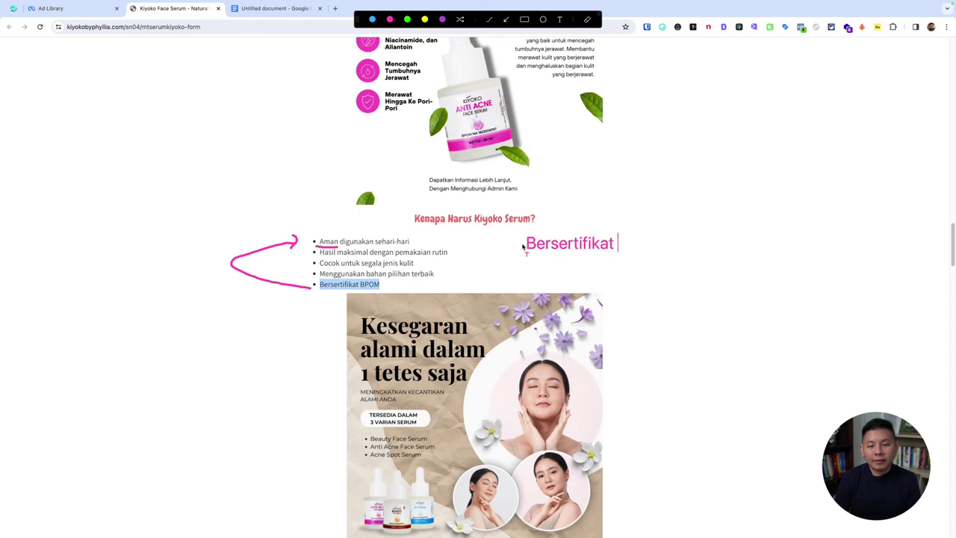
text( BPOM &)
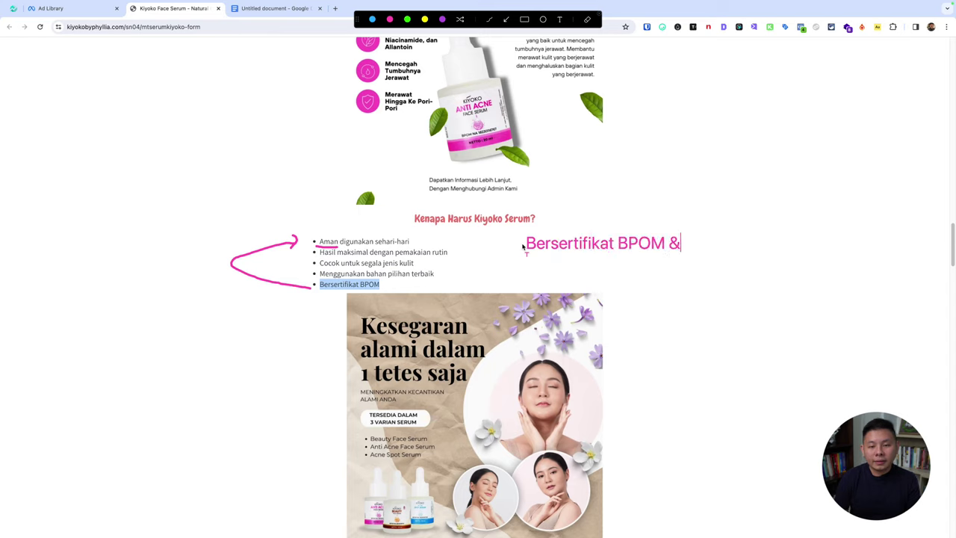
text( terbukti aman d)
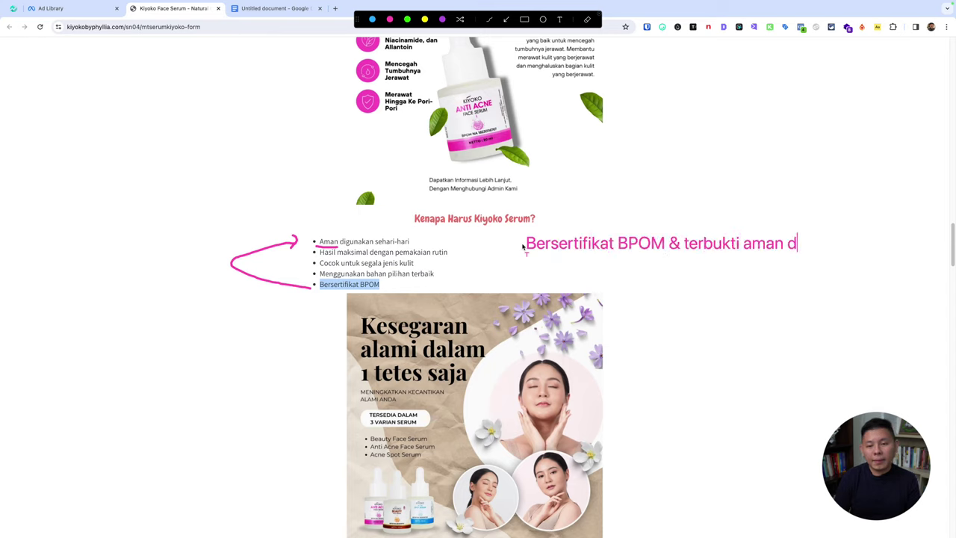
text(igunakan sehari-)
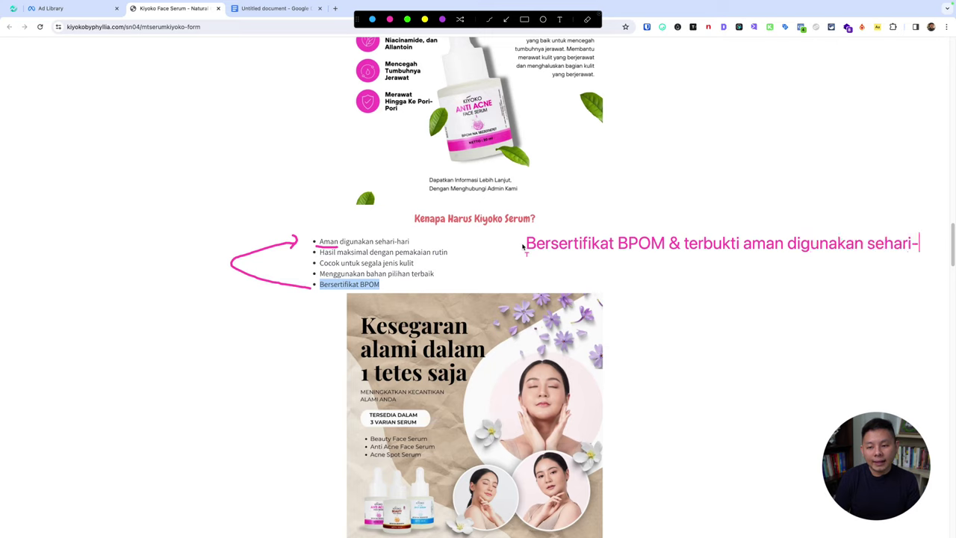
text(hari)
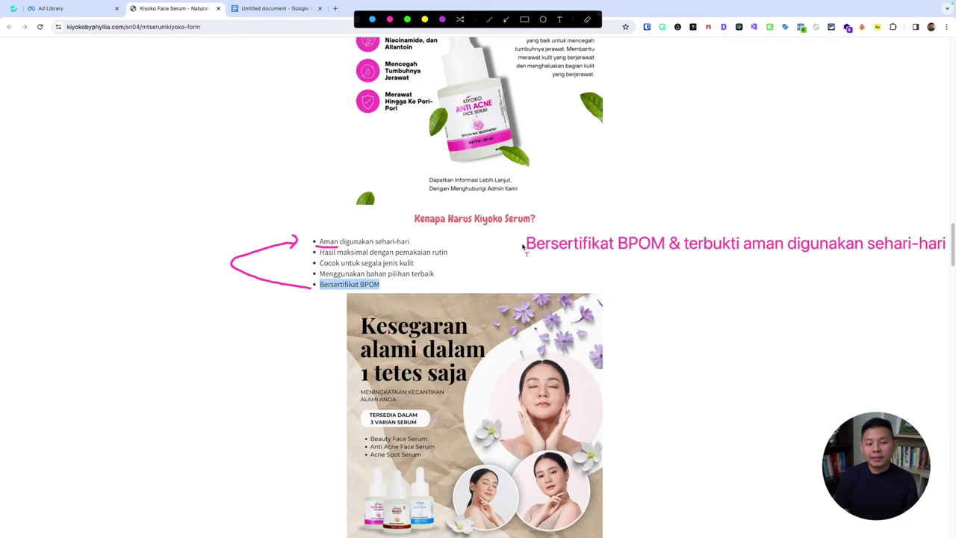
key(Escape)
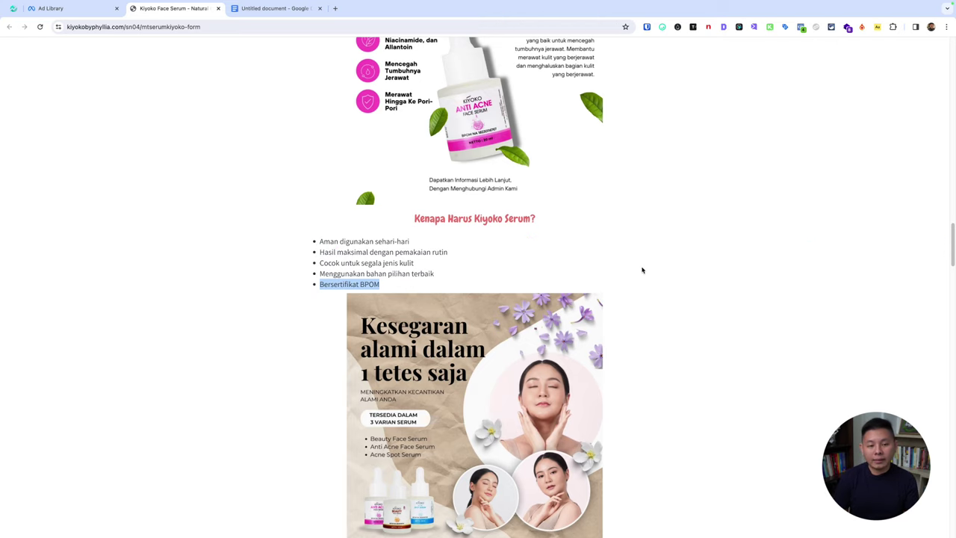
Step: Beside the 'PROMO HARI INI DISKON 50%' banner, type the pink note 'PROMO HARI INI, DAPATKAN DISKON 50%'
scroll(581, 252, down, 3)
scroll(704, 222, down, 3)
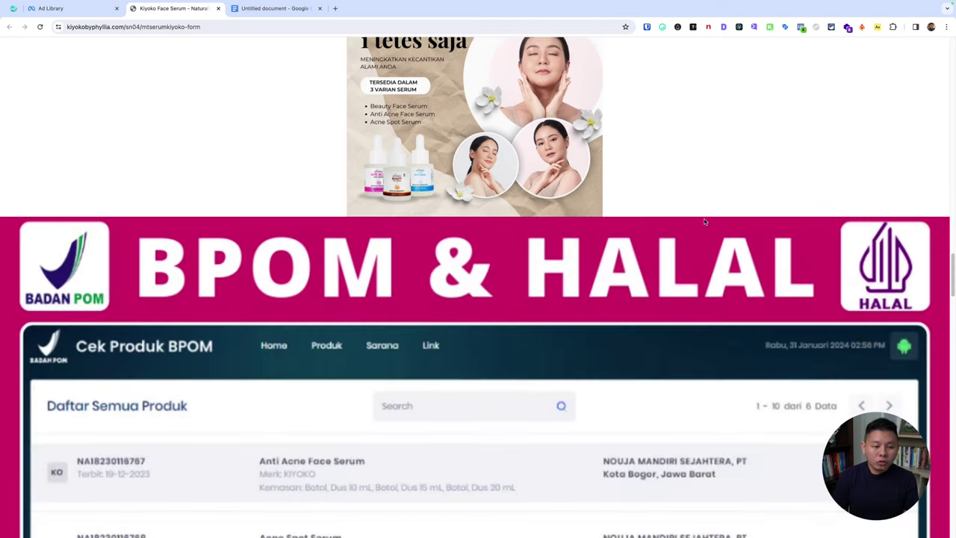
scroll(705, 221, down, 3)
scroll(518, 199, down, 3)
scroll(480, 205, down, 5)
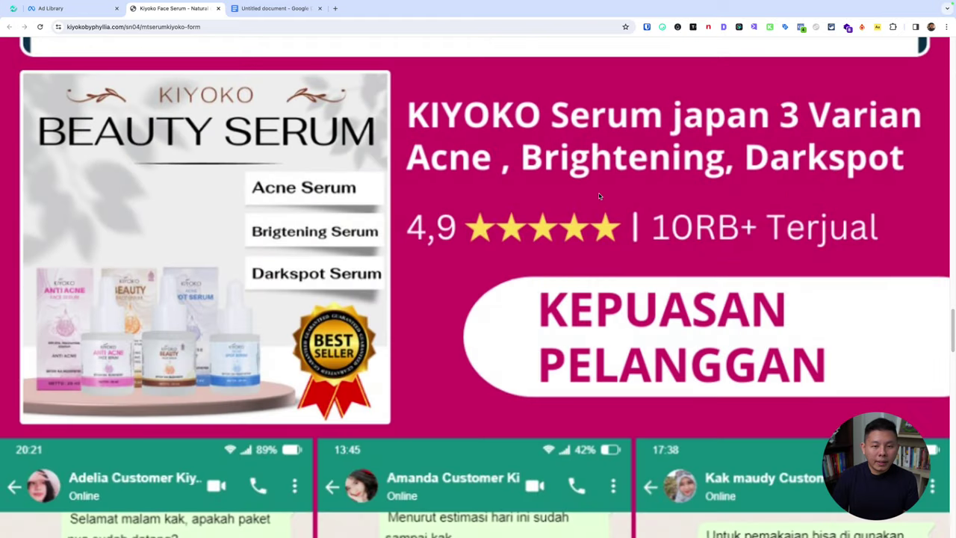
scroll(599, 195, down, 5)
scroll(638, 222, down, 5)
scroll(638, 224, down, 10)
scroll(639, 227, down, 1)
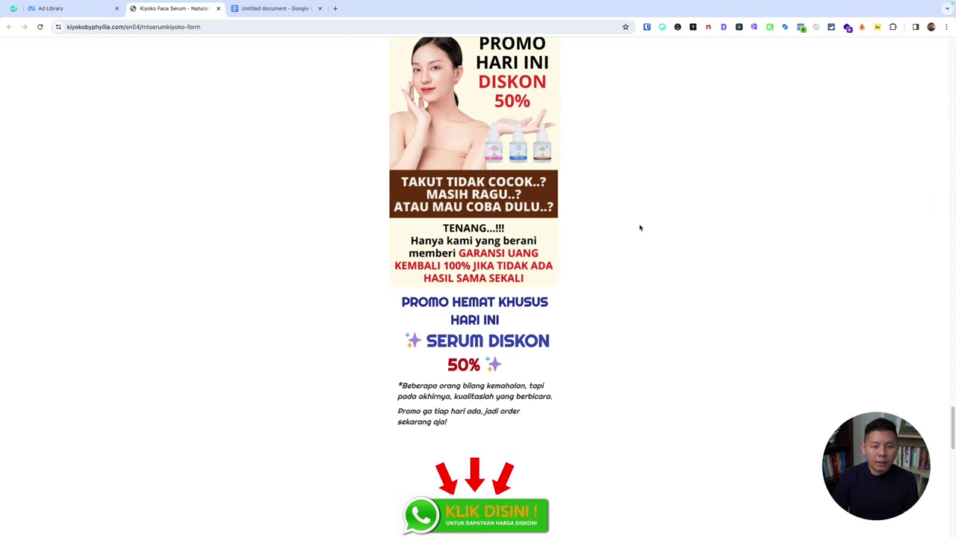
scroll(639, 227, up, 1)
key(super+shift+a)
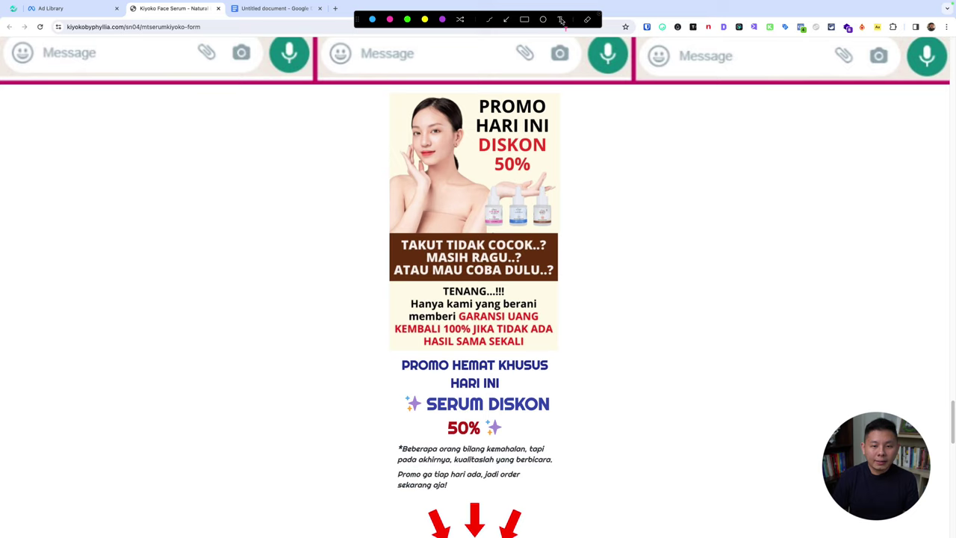
click(609, 134)
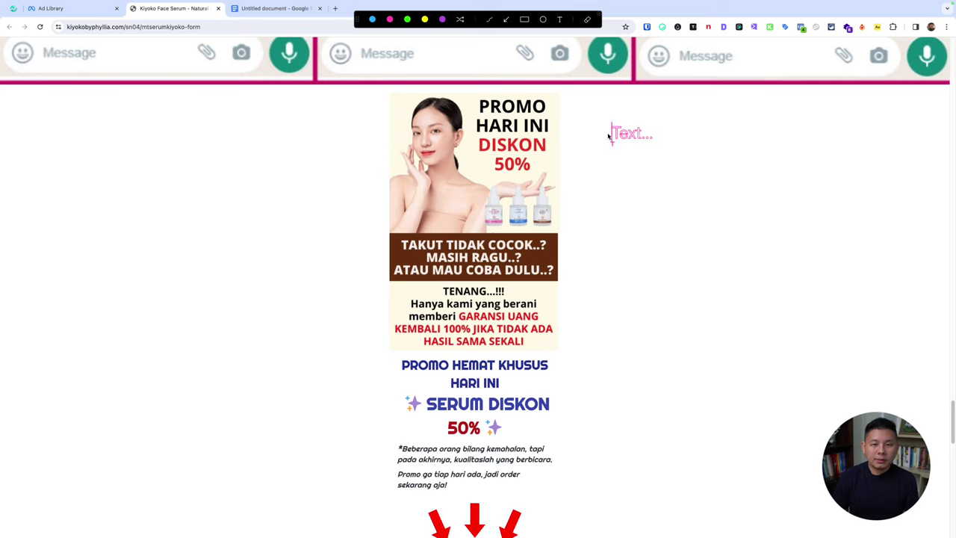
text(Promo Hari)
key(ctrl+a)
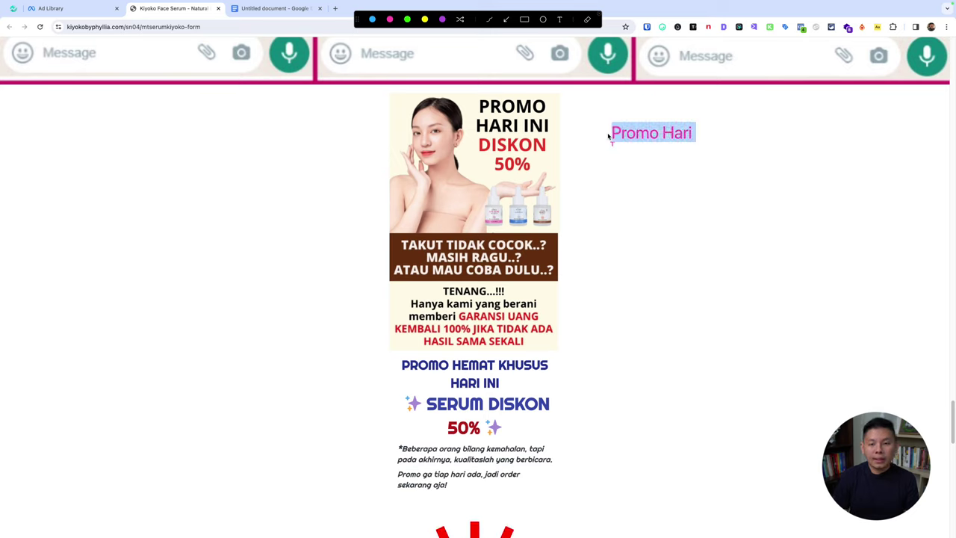
text(PROMO HARI I)
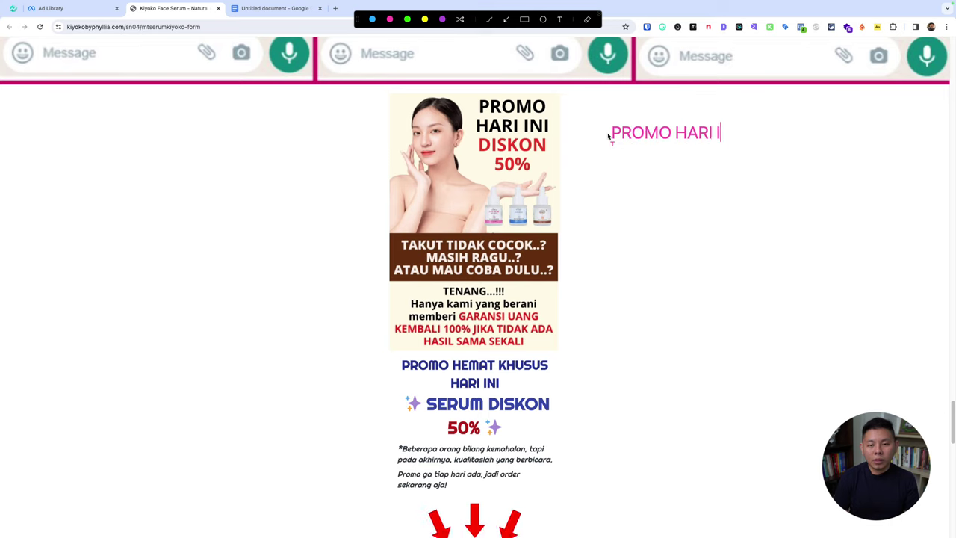
text(NI, DAPATKAN DISKO)
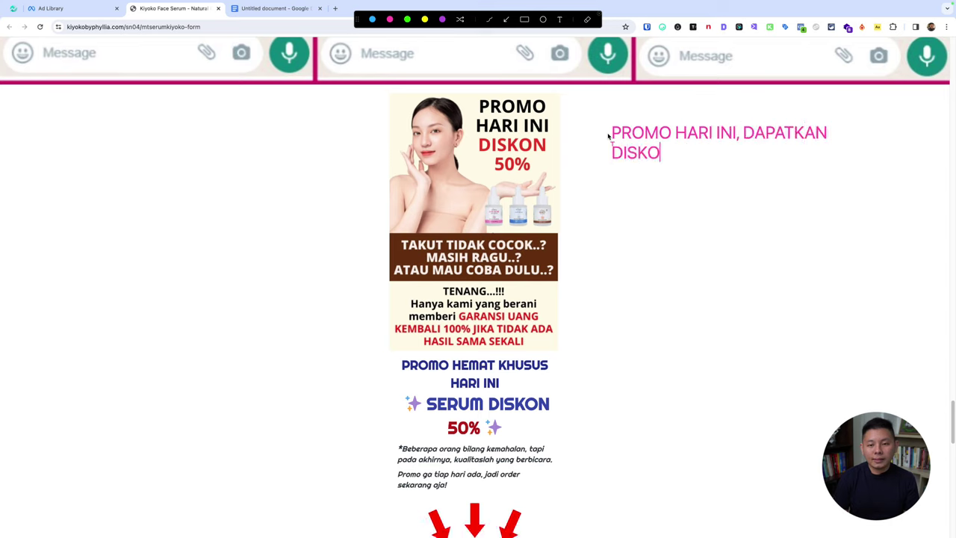
text(N 50%)
key(Escape)
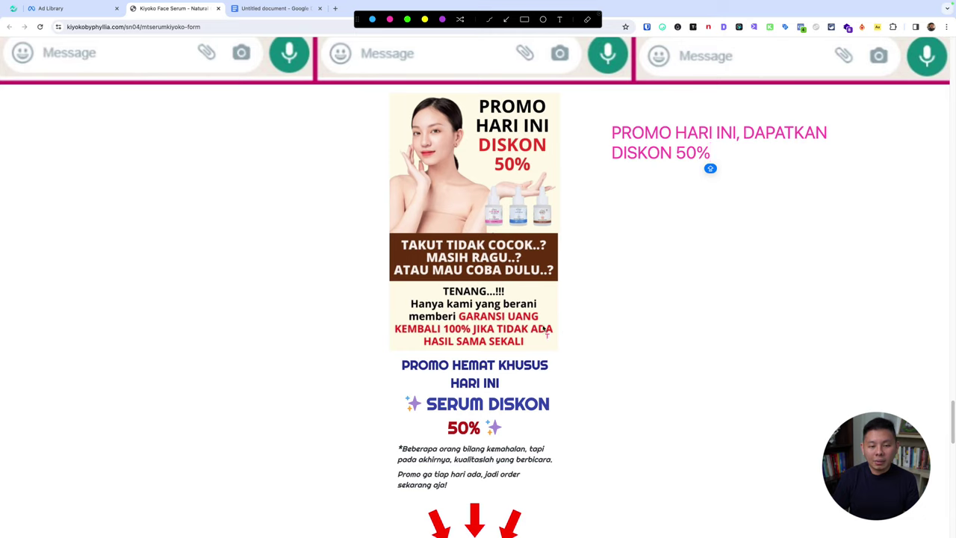
Step: Clear the promo note and scroll down to the 'KLIK DISINI' WhatsApp button
key(Escape)
scroll(631, 312, down, 3)
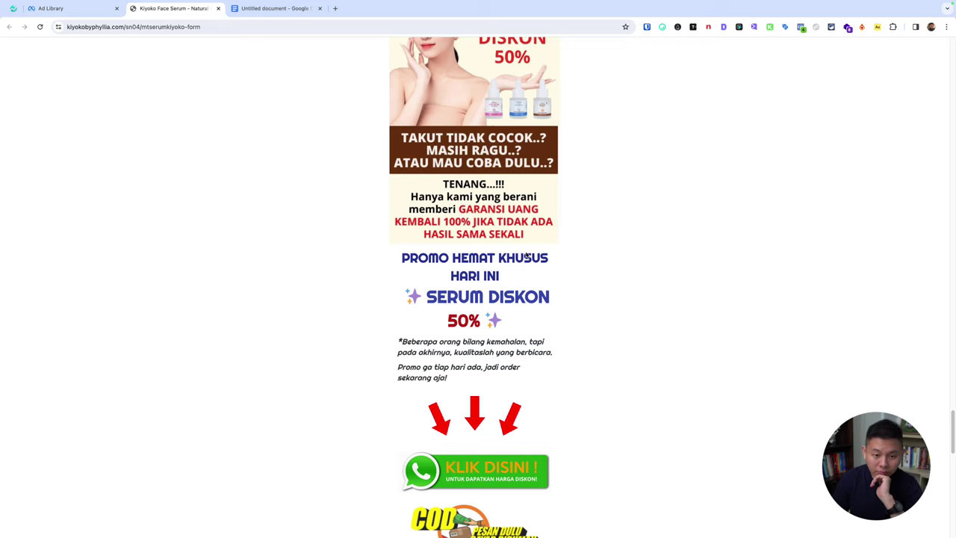
scroll(521, 265, down, 1)
scroll(520, 265, down, 3)
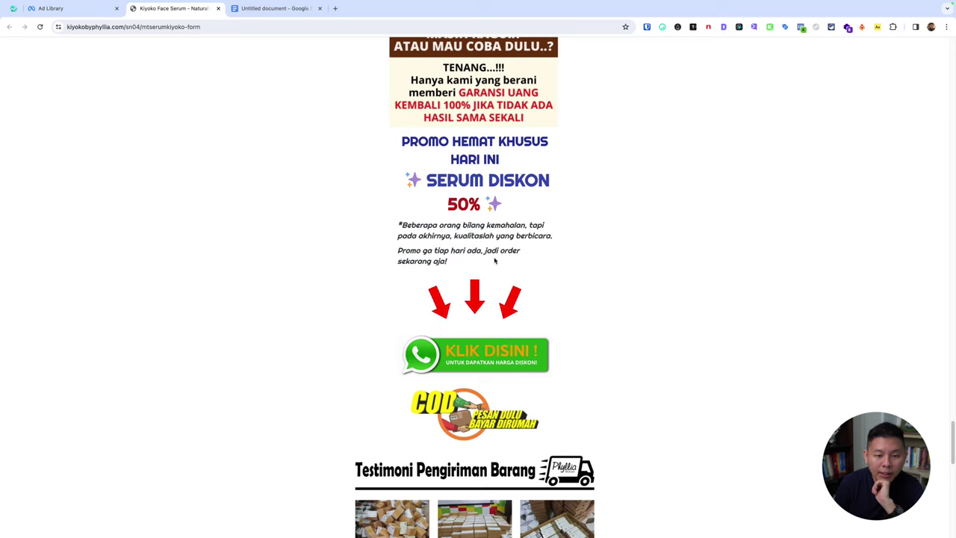
scroll(522, 263, down, 3)
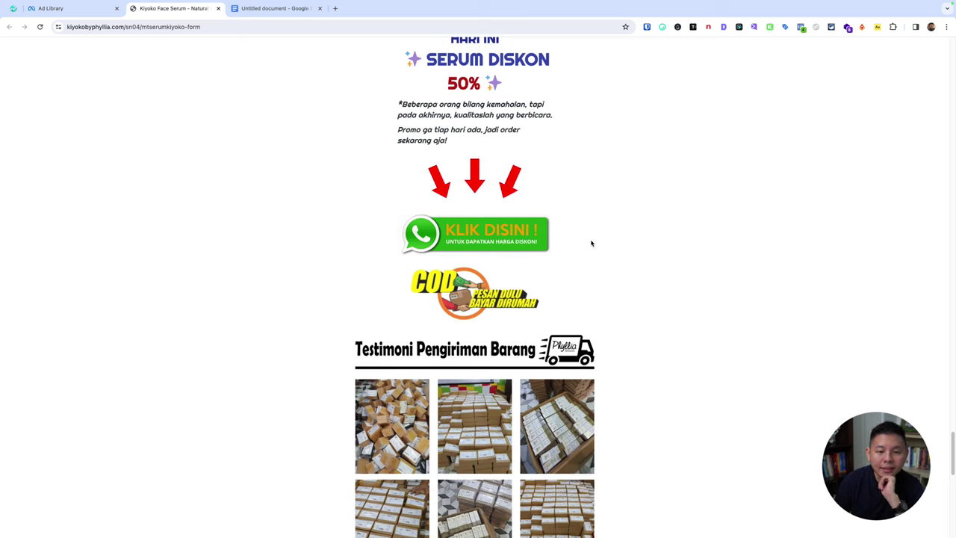
Step: Add a pink 'DI SINI' note beside the order button, clear it, and scroll to 'CODin AJA!!'
key(ctrl+super+a)
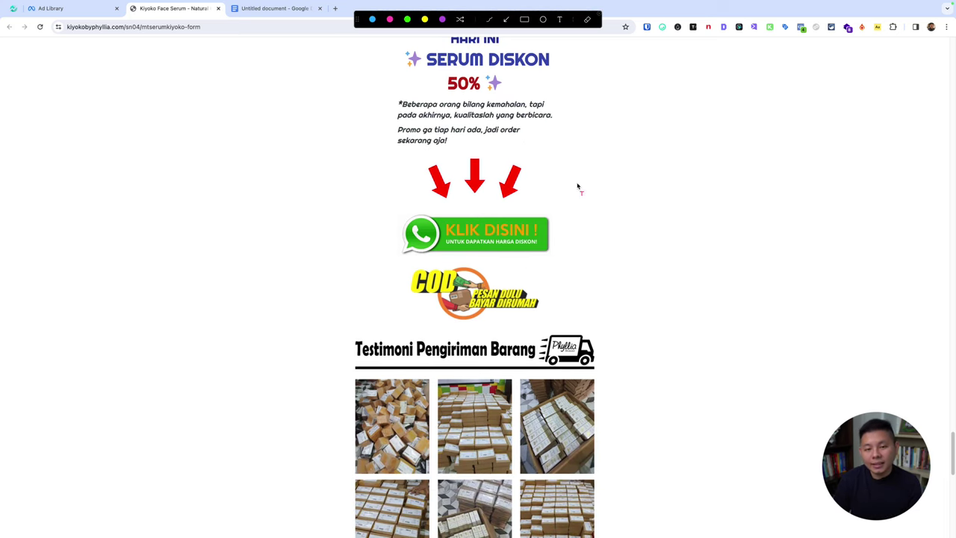
click(577, 247)
text(DI SINI)
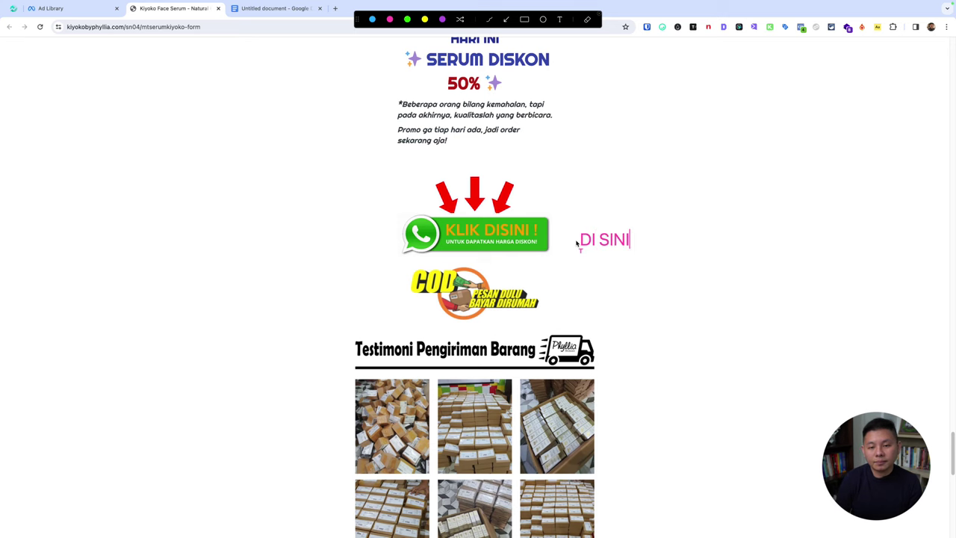
key(Escape)
scroll(651, 289, down, 2)
scroll(650, 289, down, 3)
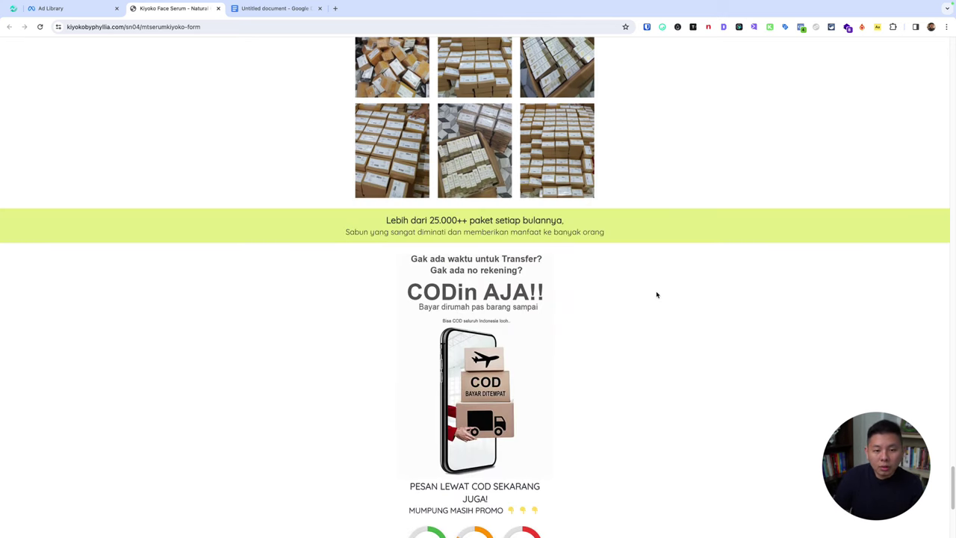
Step: Add pink notes 'Lebih dari 25.000+ paket terkirim setiap bulannya' and a COD-in suggestion, clearing each
key(alt+shift+d)
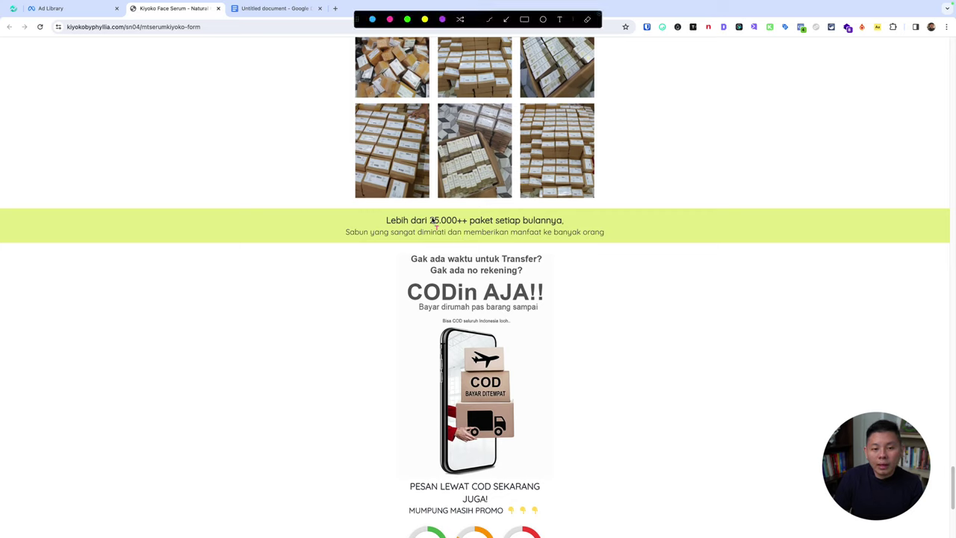
click(626, 200)
text(Lebih d)
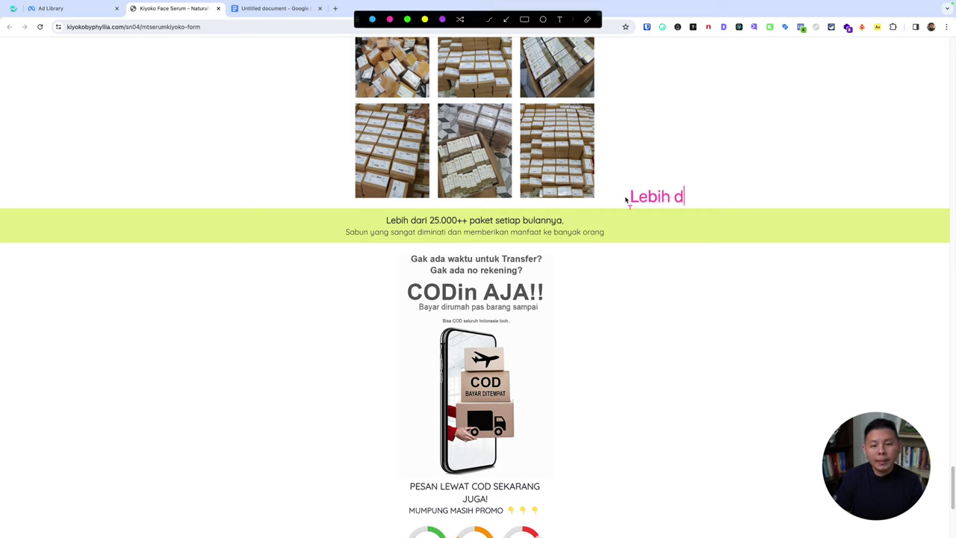
text(ari 25.000+ )
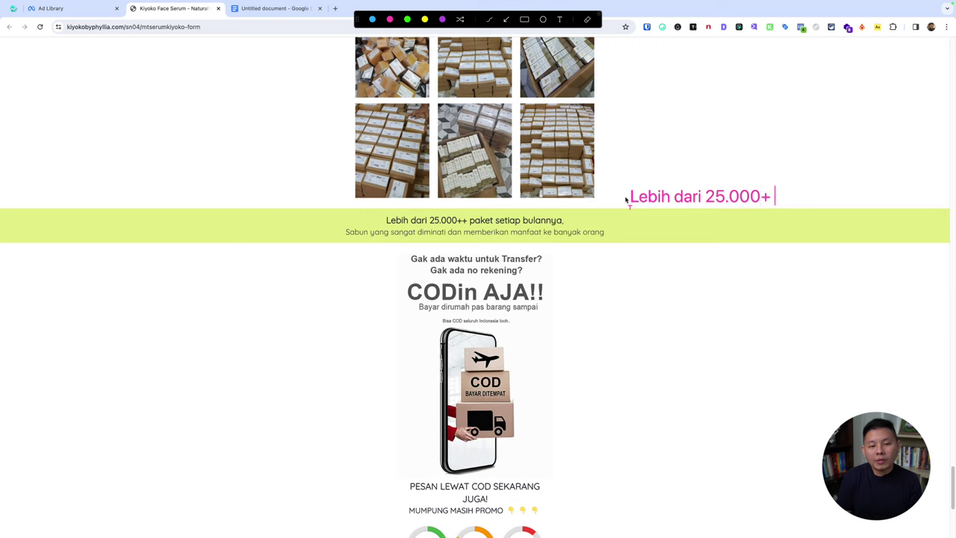
text(paket terkirim )
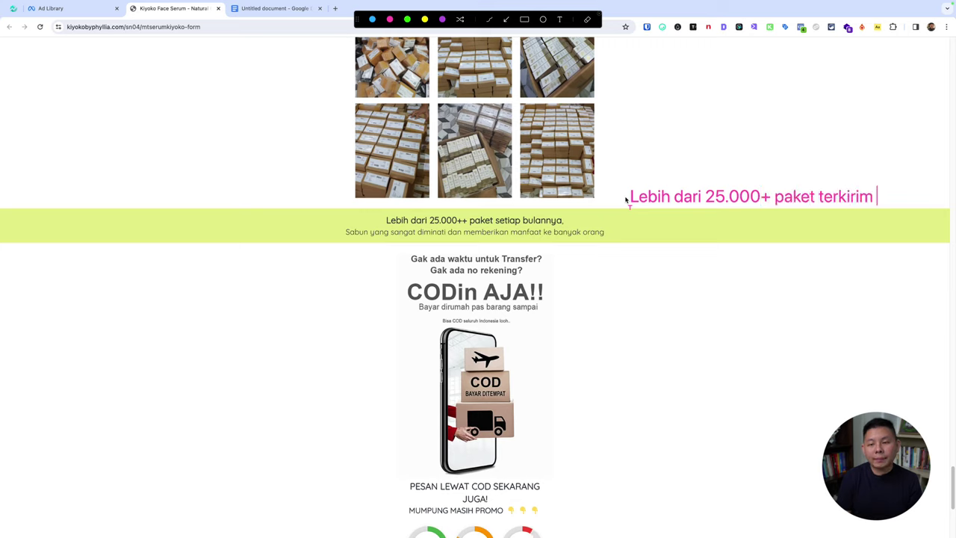
text(setiap bulannya)
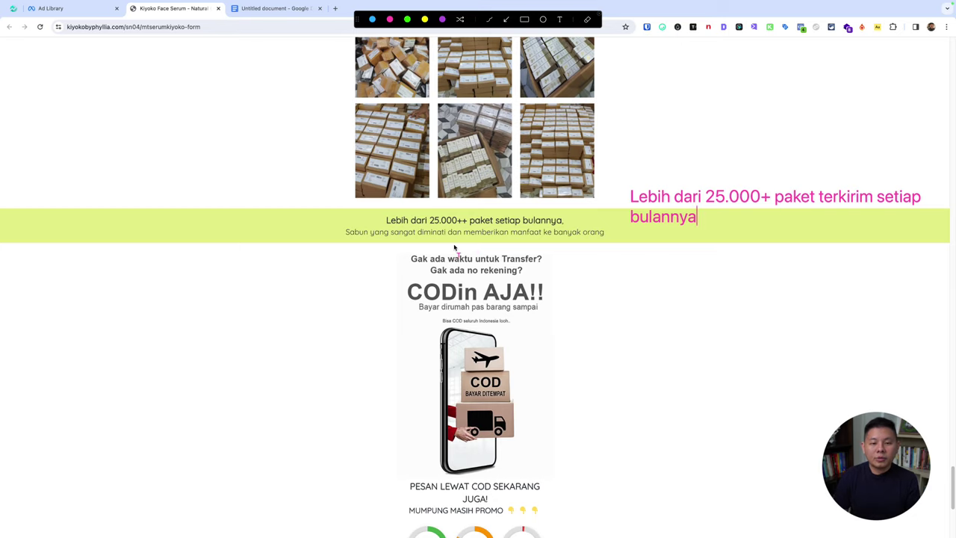
key(Escape)
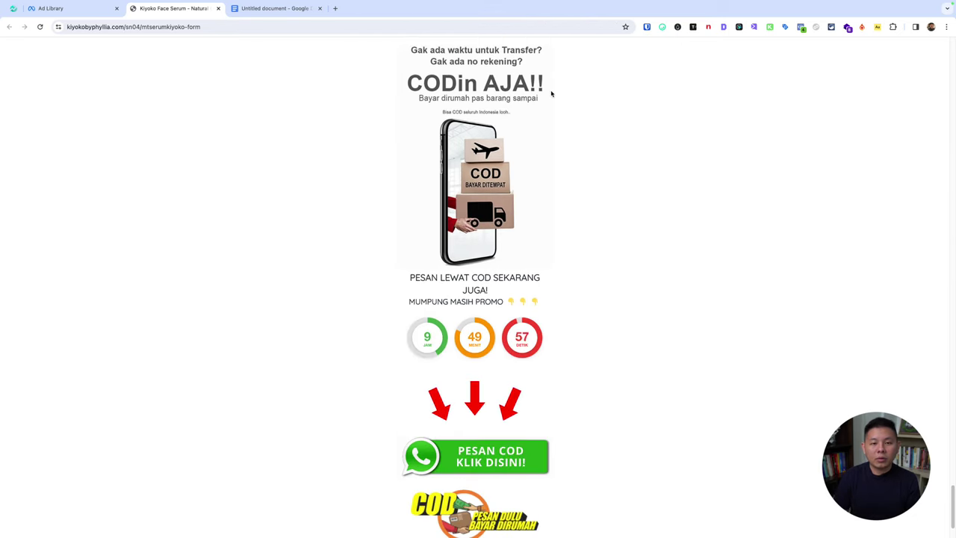
key(super+alt+a)
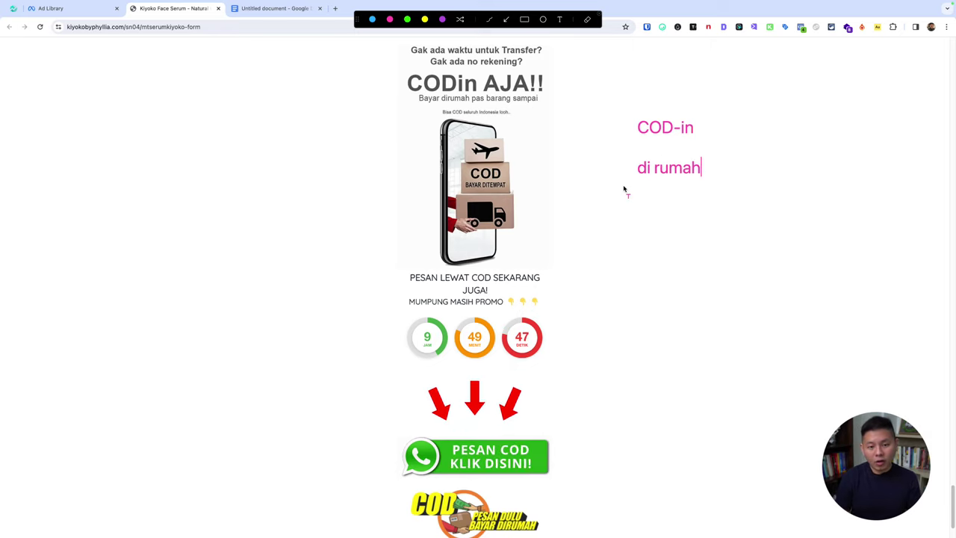
key(Escape)
Step: Scroll back up to the 'LAGI BINGUNG CARI SKINCARE YANG COCOK BUAT KAMU?' hero banner
scroll(642, 299, down, 3)
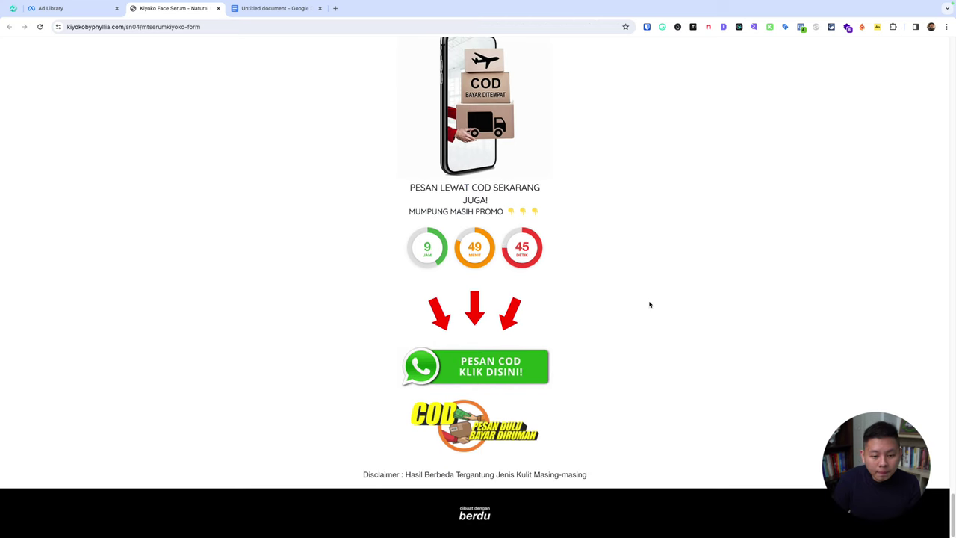
scroll(591, 331, up, 8)
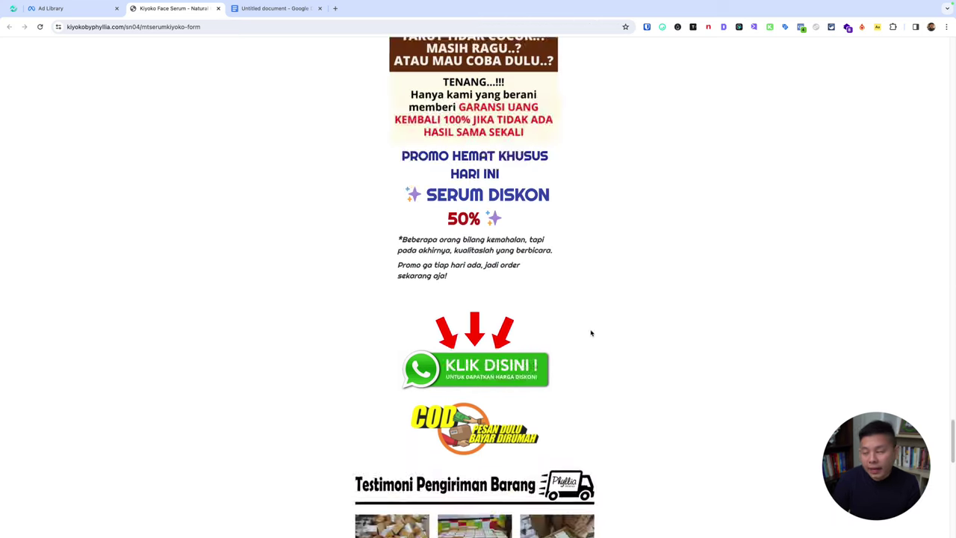
scroll(591, 331, up, 3)
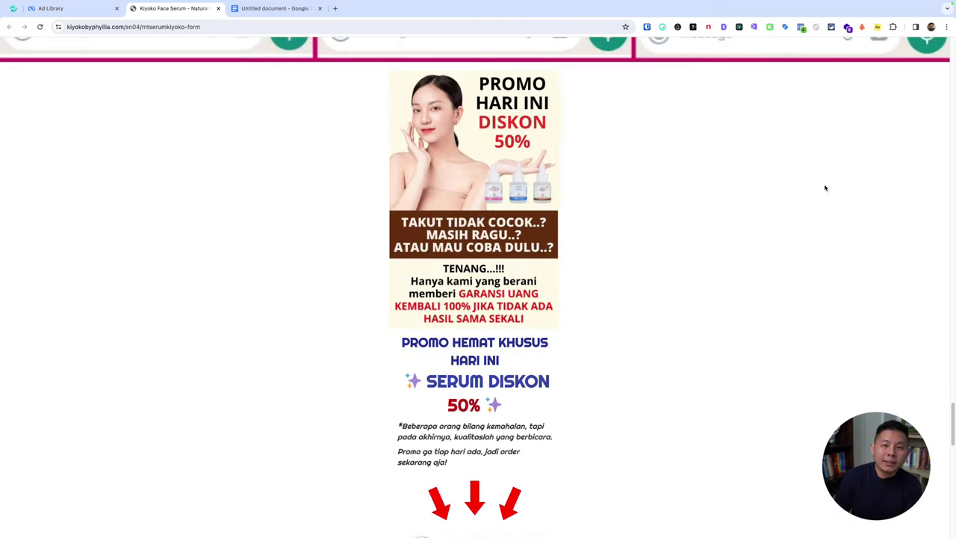
scroll(742, 186, up, 3)
scroll(743, 183, up, 1)
scroll(742, 184, up, 2)
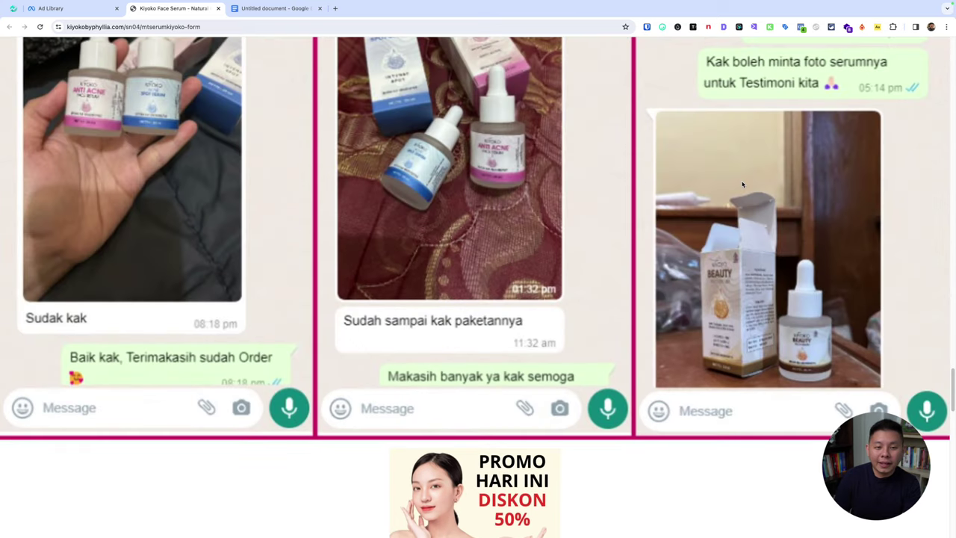
scroll(742, 184, up, 1)
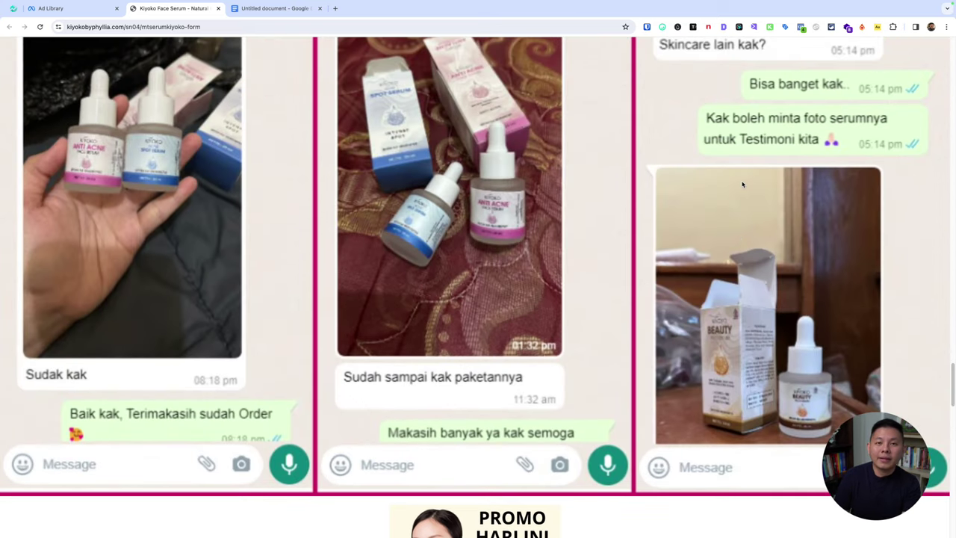
scroll(742, 184, up, 4)
scroll(743, 183, up, 10)
scroll(742, 185, up, 8)
scroll(742, 185, up, 10)
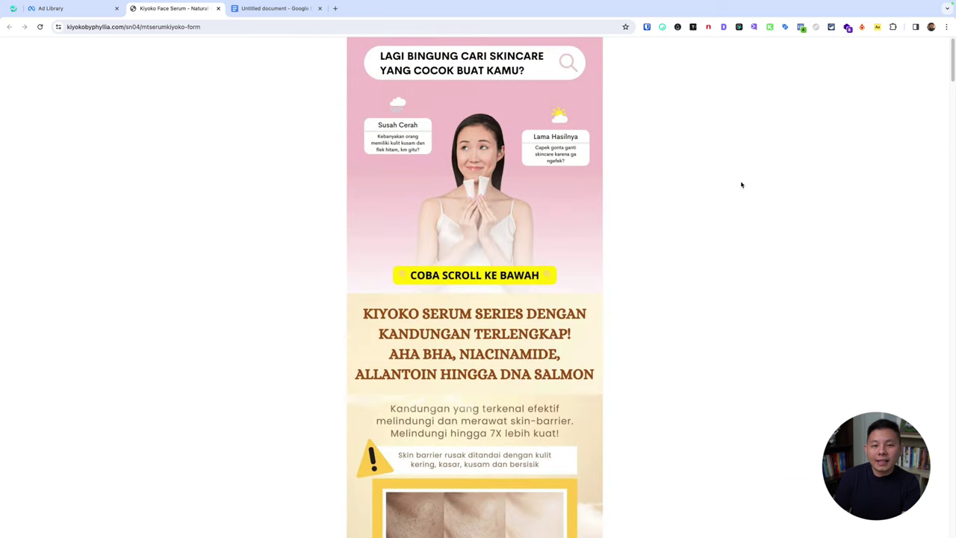